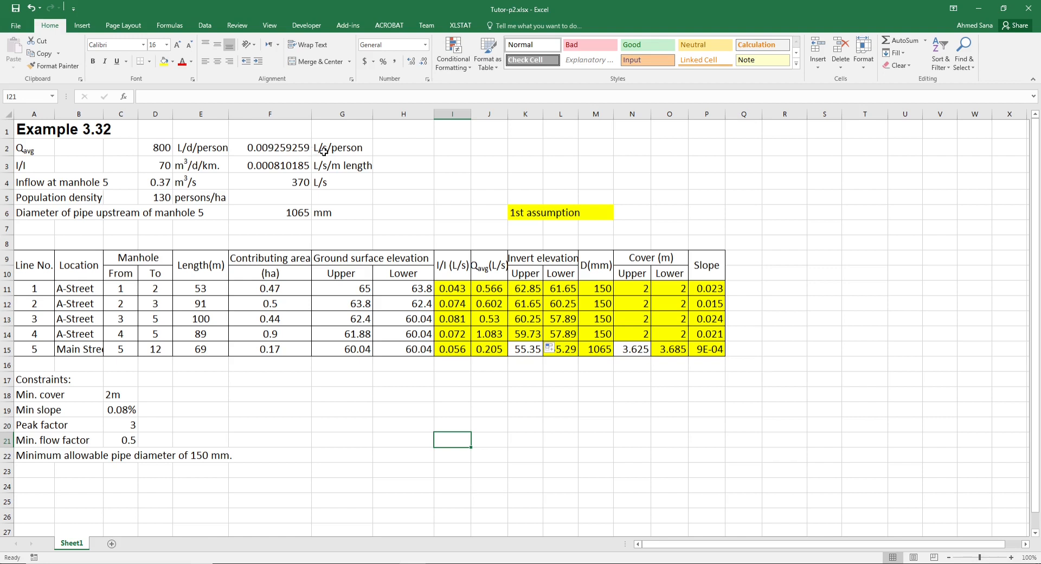
# Step: Examine the unit conversions and given inflow data, plus the cover, slope, I/I and Qavg formulas in the pipe table
pyautogui.click(280, 149)
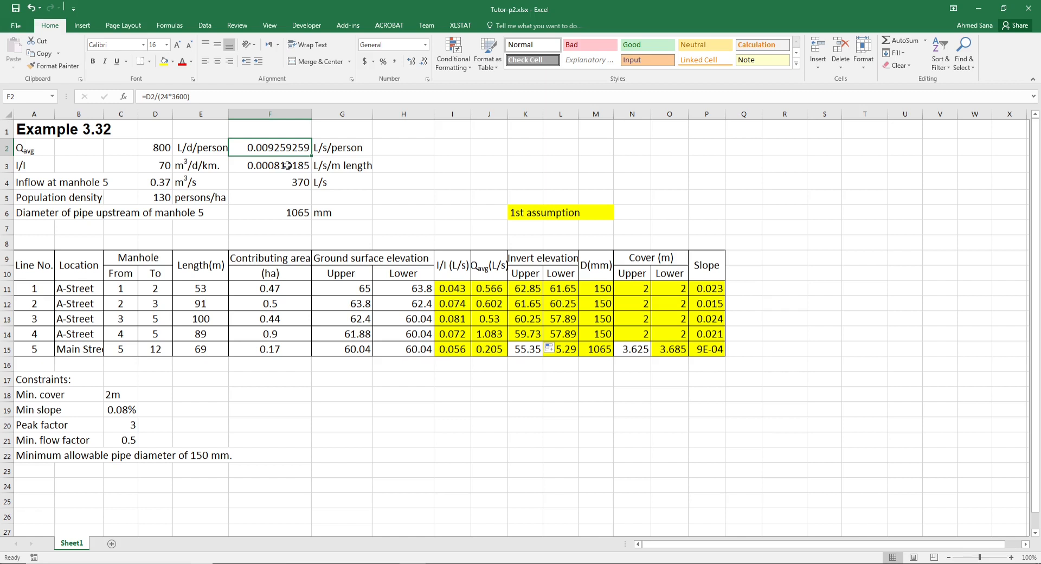
pyautogui.click(25, 166)
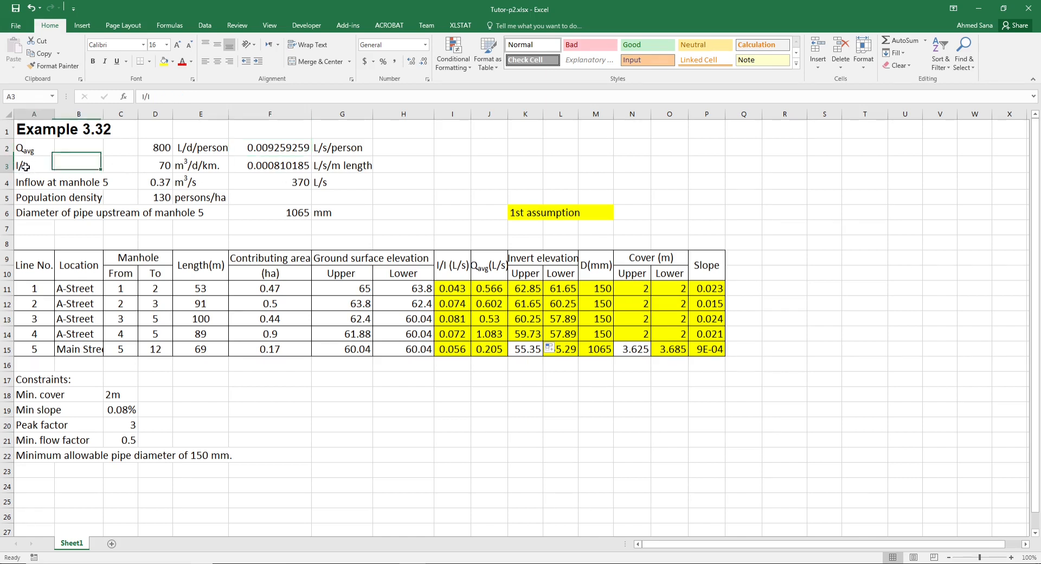
pyautogui.click(157, 166)
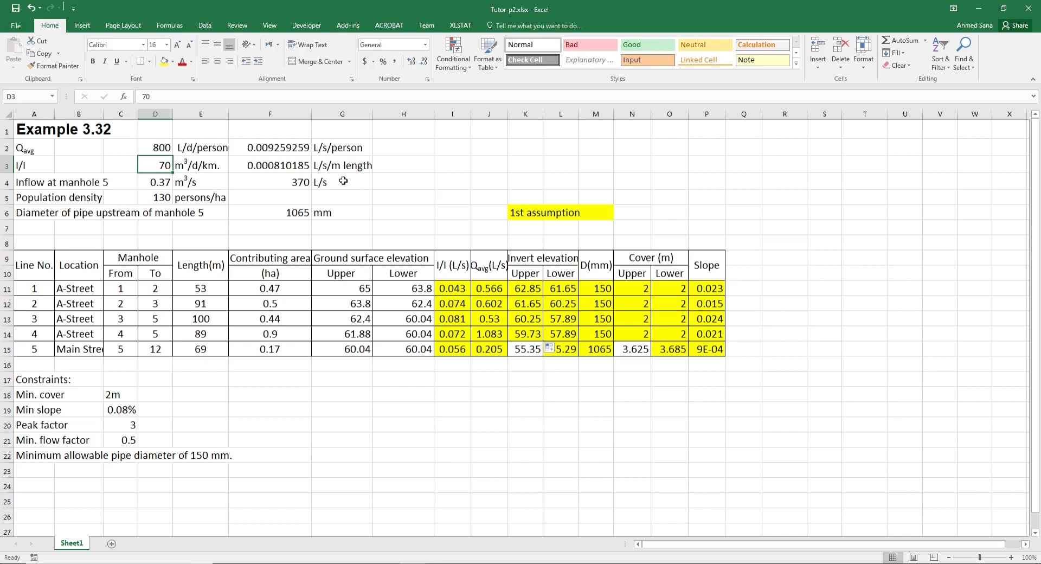
pyautogui.click(274, 165)
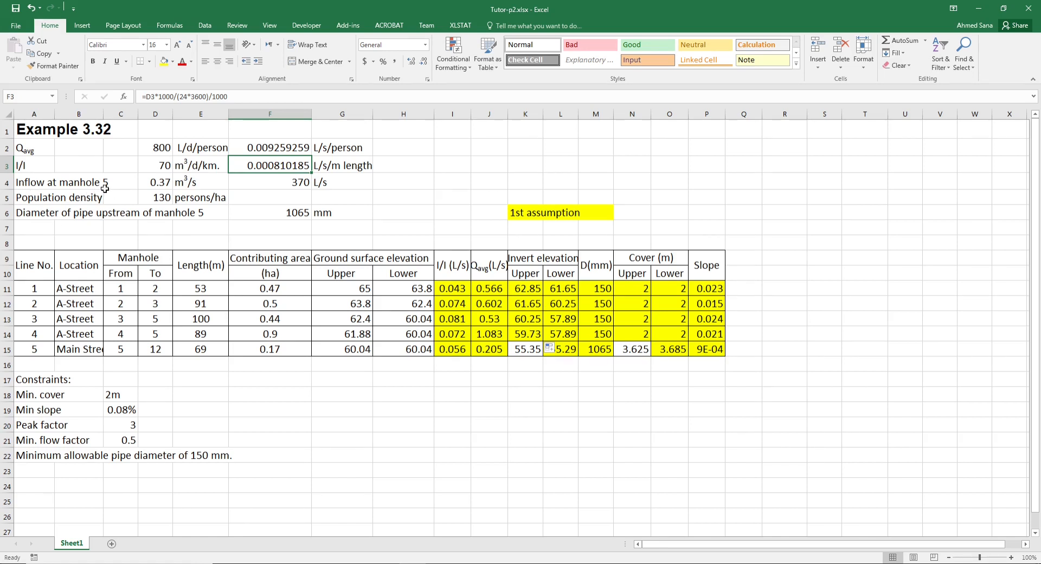
pyautogui.click(157, 182)
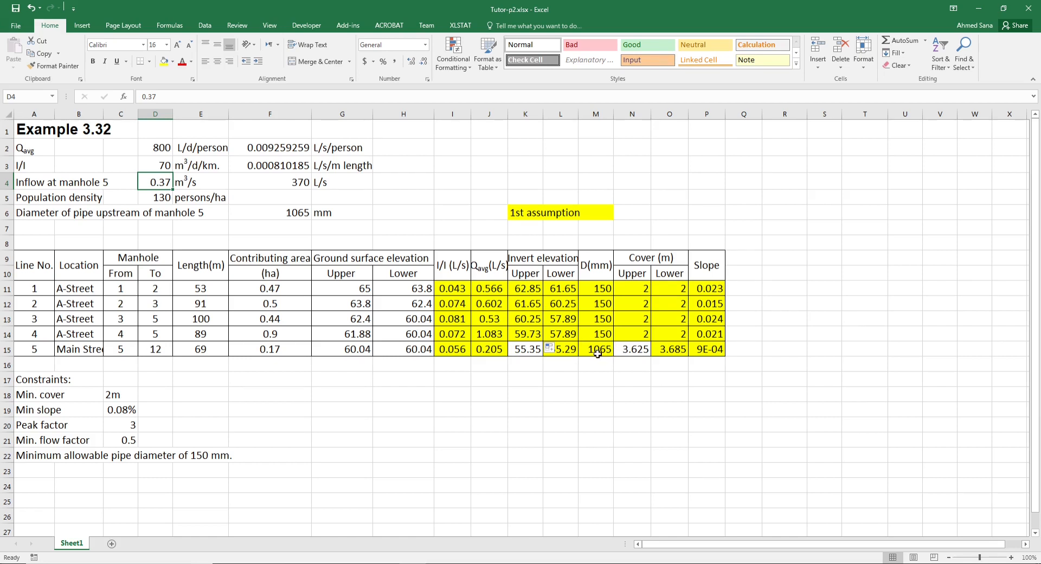
pyautogui.click(638, 288)
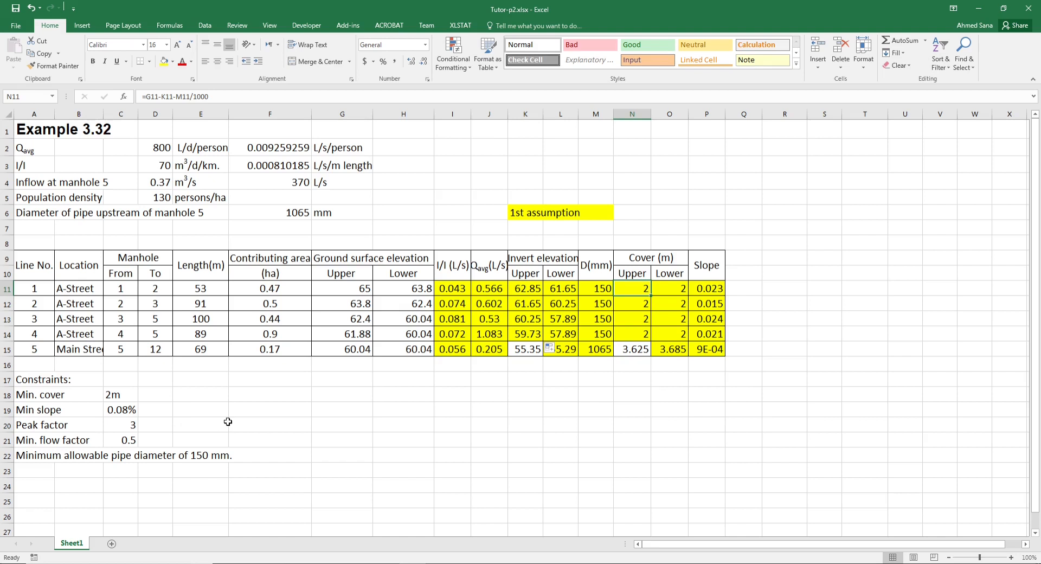
pyautogui.click(709, 351)
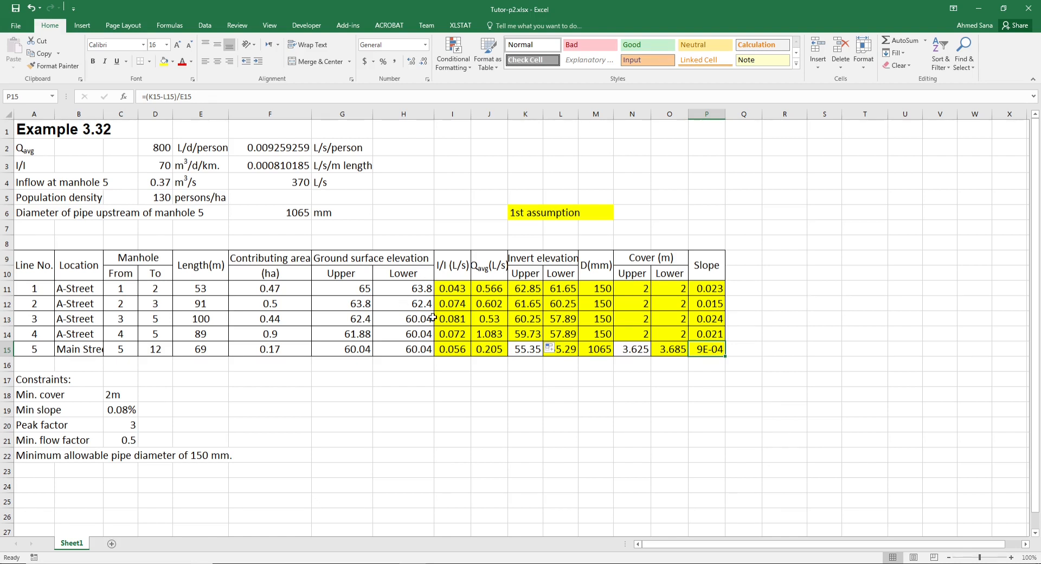
pyautogui.click(454, 288)
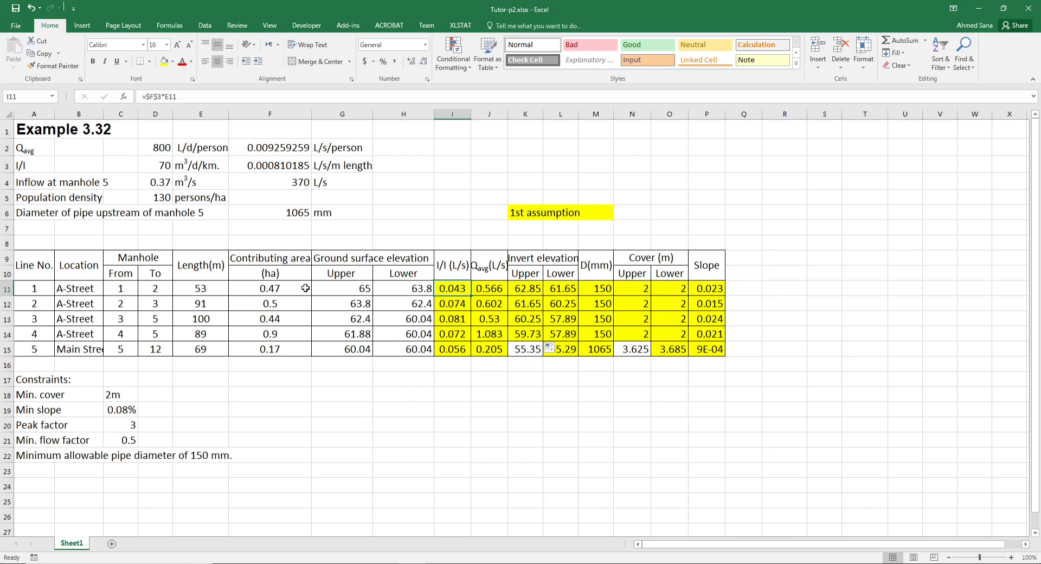
pyautogui.click(491, 290)
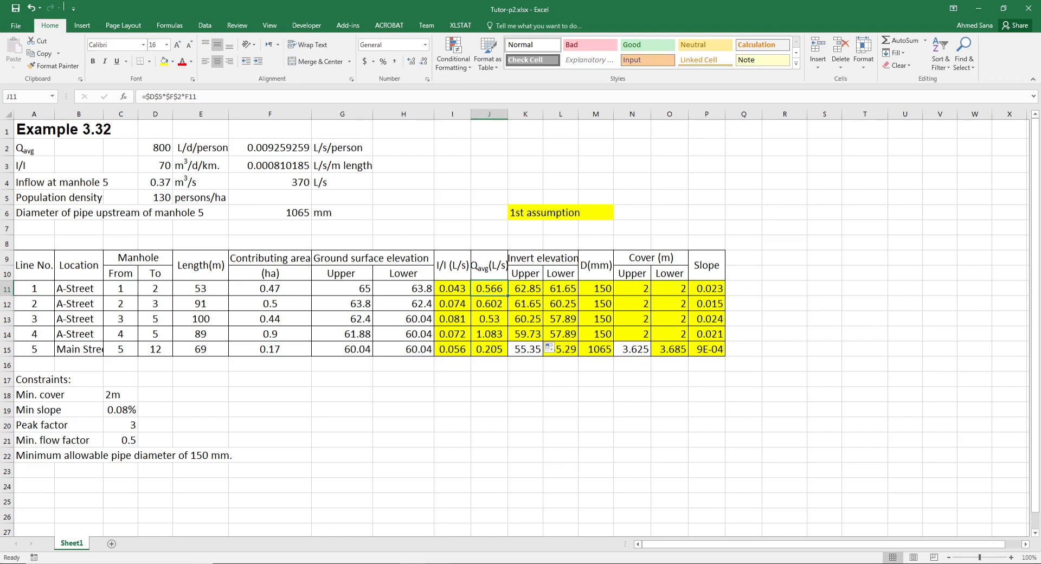
# Step: Switch to SWMM and set the junction ID prefix to M in the project defaults, saved for all new projects
pyautogui.click(440, 563)
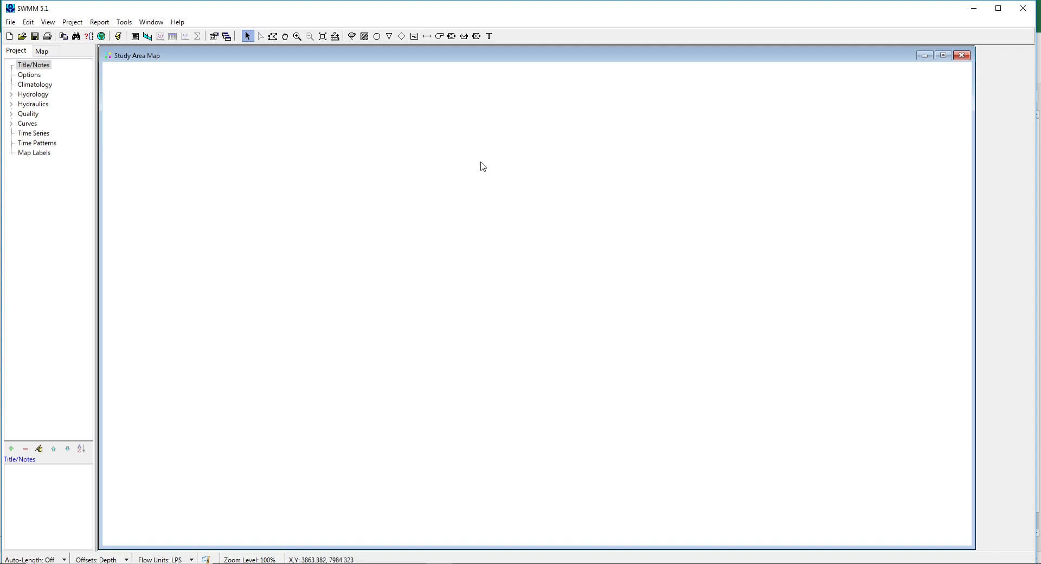
pyautogui.click(71, 23)
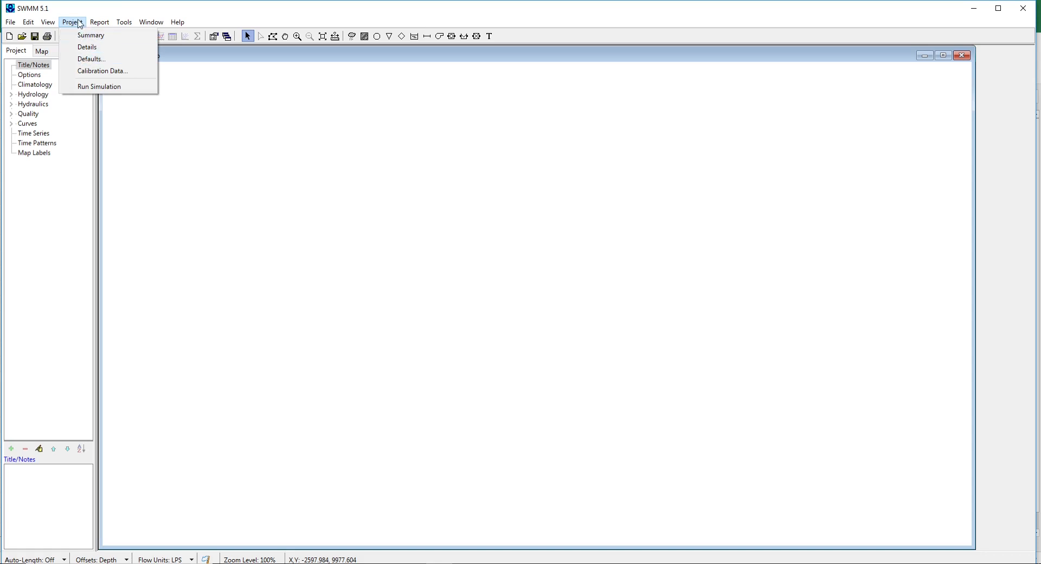
pyautogui.click(88, 60)
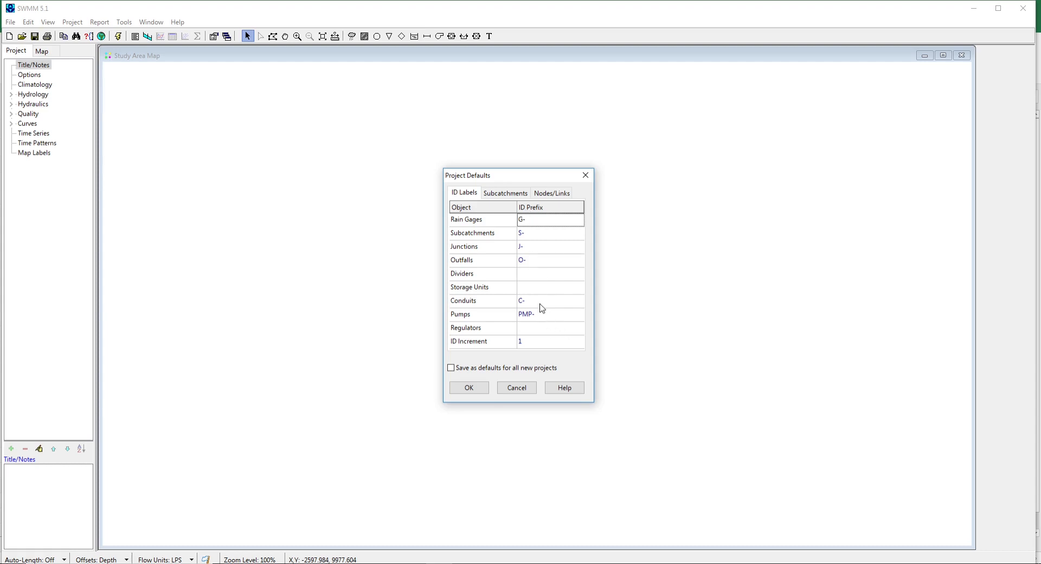
pyautogui.click(536, 251)
pyautogui.click(535, 247)
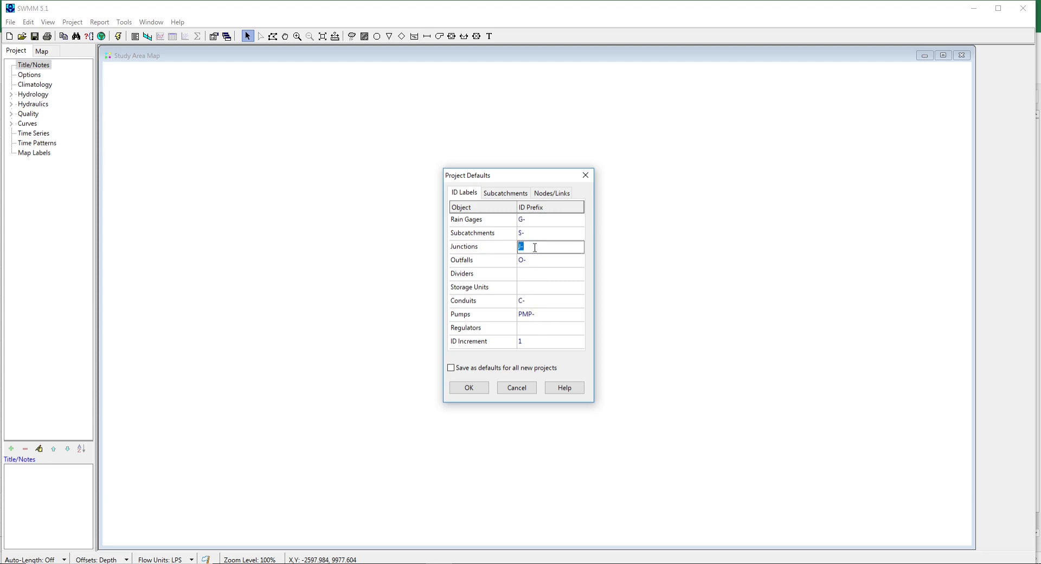
pyautogui.write('M')
pyautogui.click(452, 369)
pyautogui.click(468, 388)
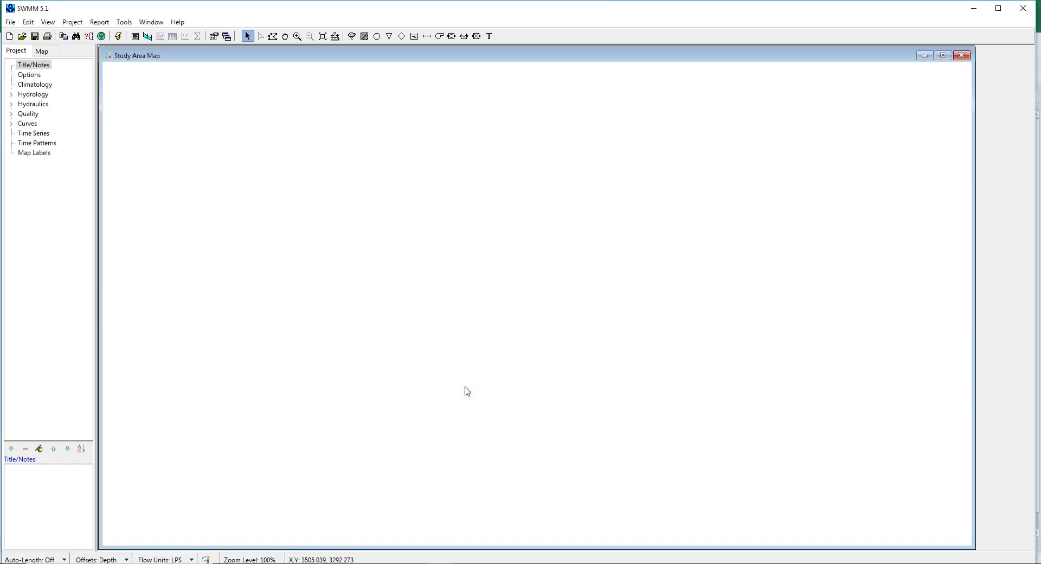
# Step: In the map display options, enlarge the node size by two increments and the link size by one
pyautogui.click(123, 23)
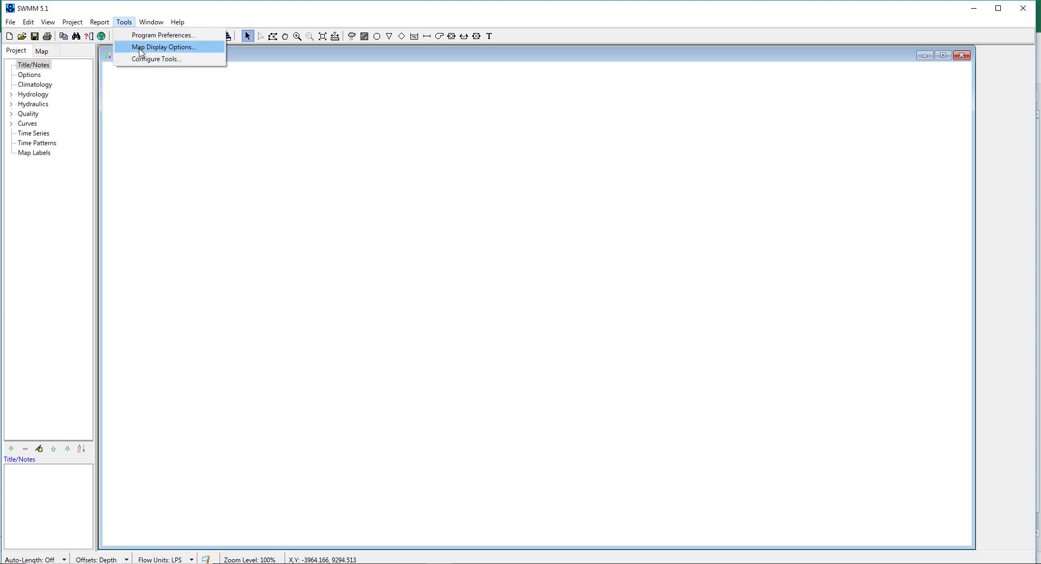
pyautogui.click(161, 48)
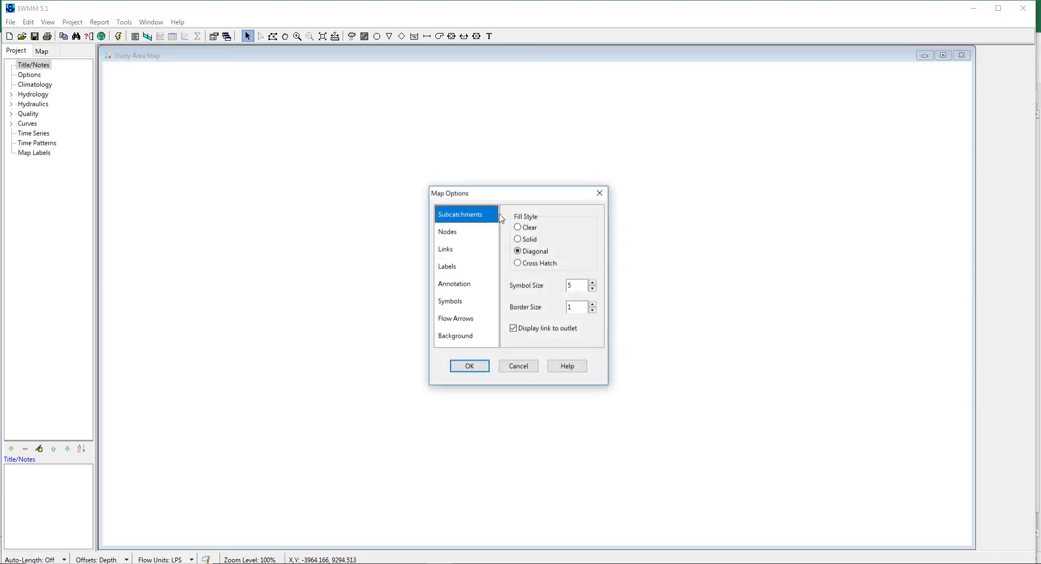
pyautogui.click(450, 235)
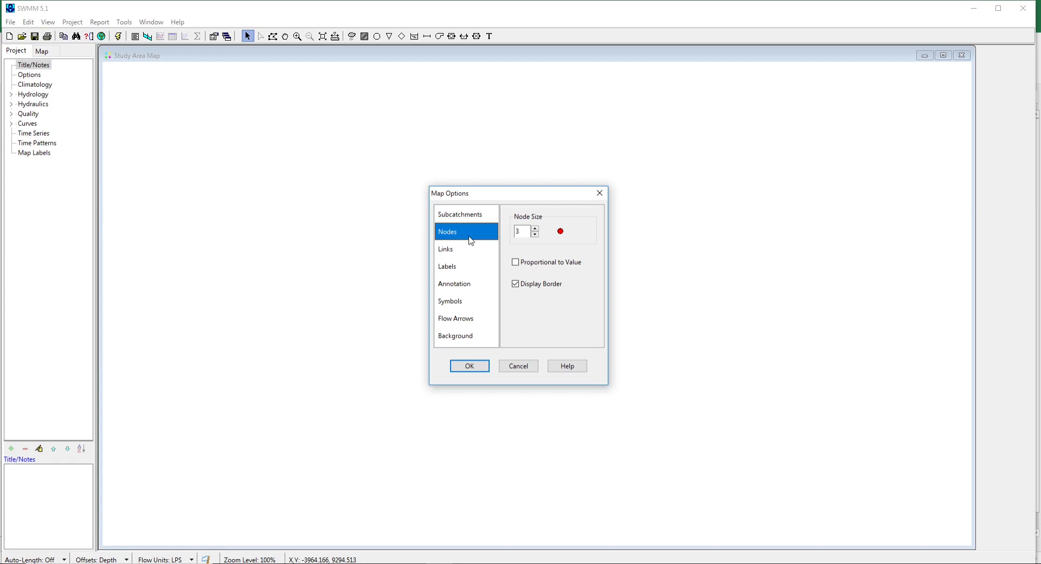
pyautogui.click(535, 229)
pyautogui.click(535, 229)
pyautogui.click(450, 251)
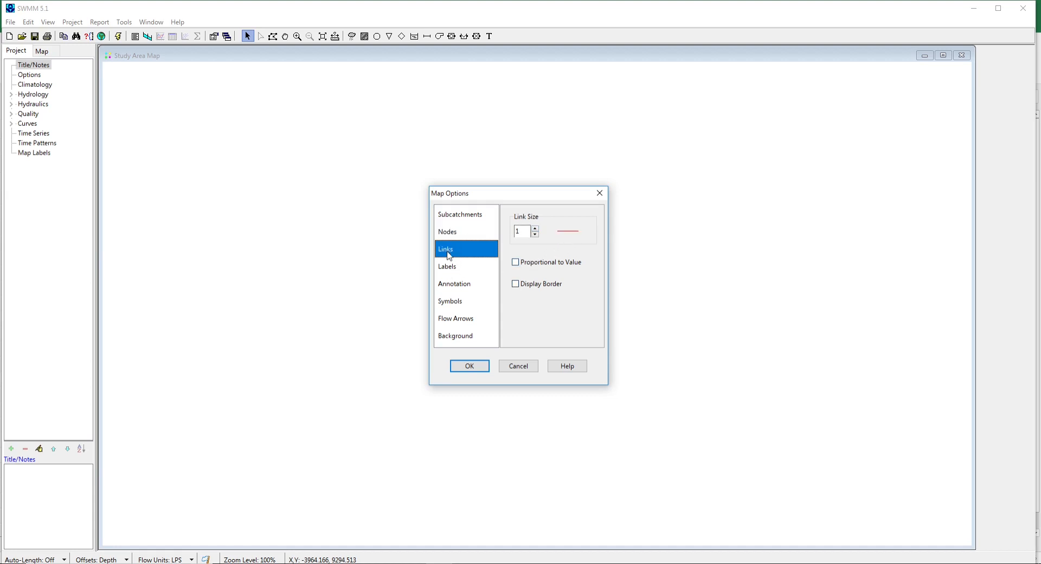
pyautogui.click(535, 228)
# Step: Turn on node ID and link ID annotations for the map, keep the symbol and flow arrow settings, and apply the options
pyautogui.click(452, 268)
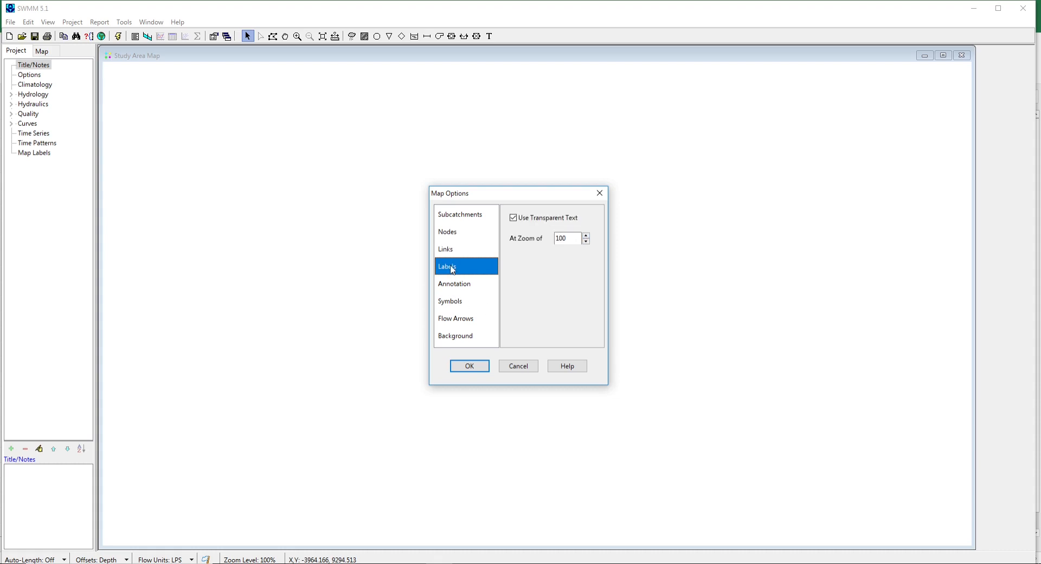
pyautogui.click(452, 284)
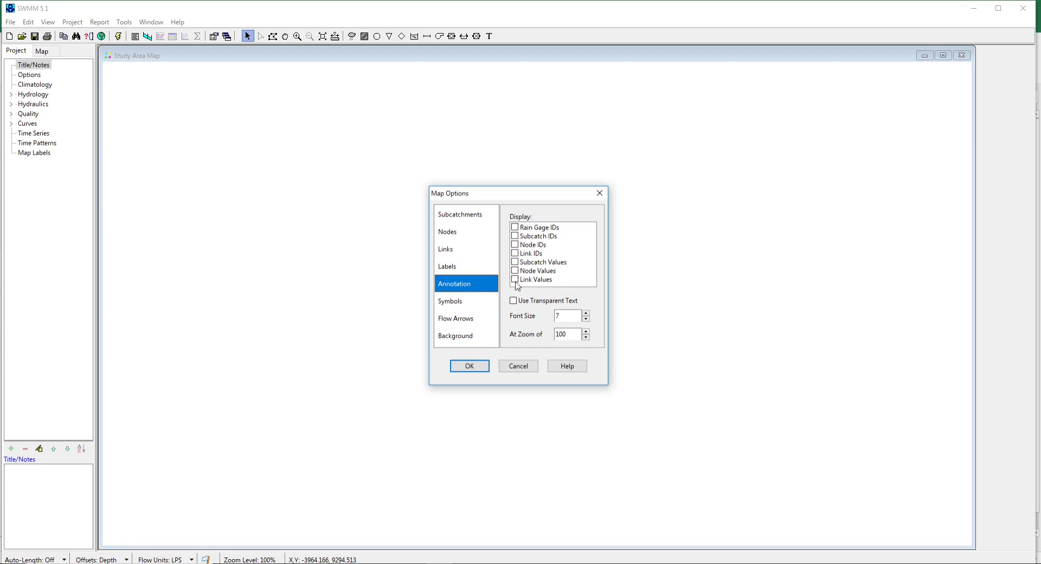
pyautogui.click(516, 245)
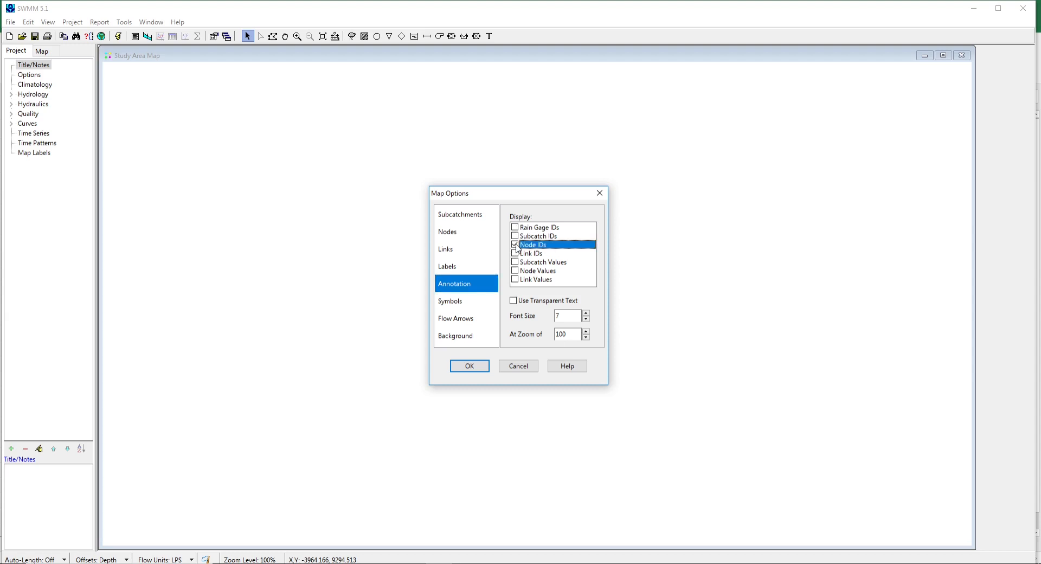
pyautogui.click(515, 254)
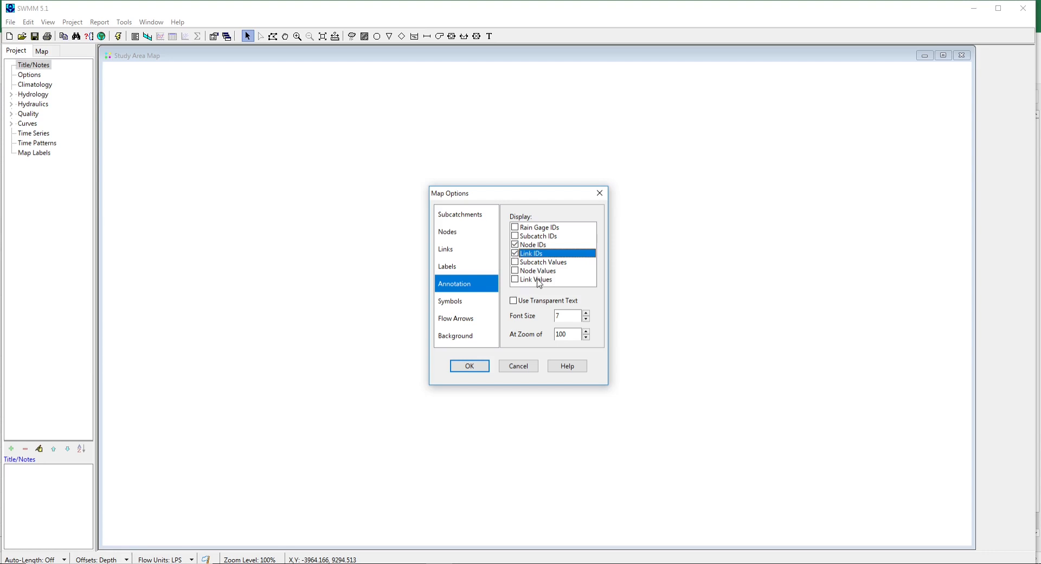
pyautogui.click(456, 305)
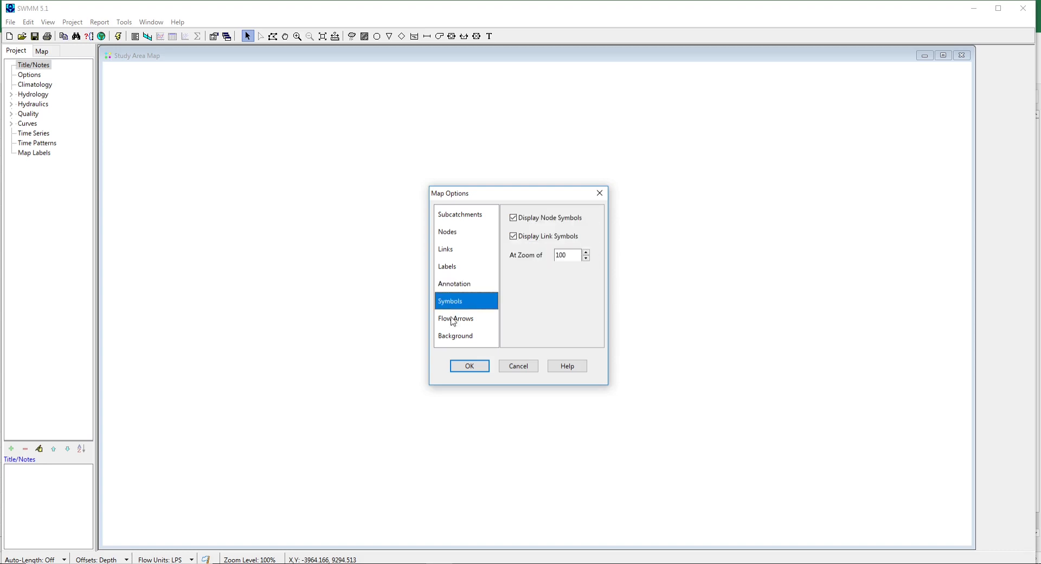
pyautogui.click(453, 320)
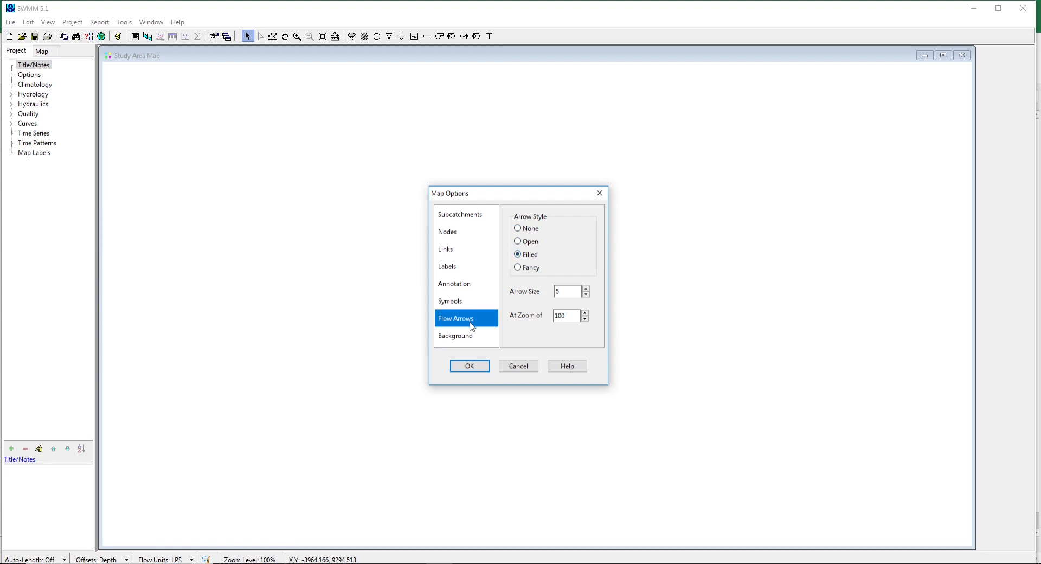
pyautogui.click(467, 366)
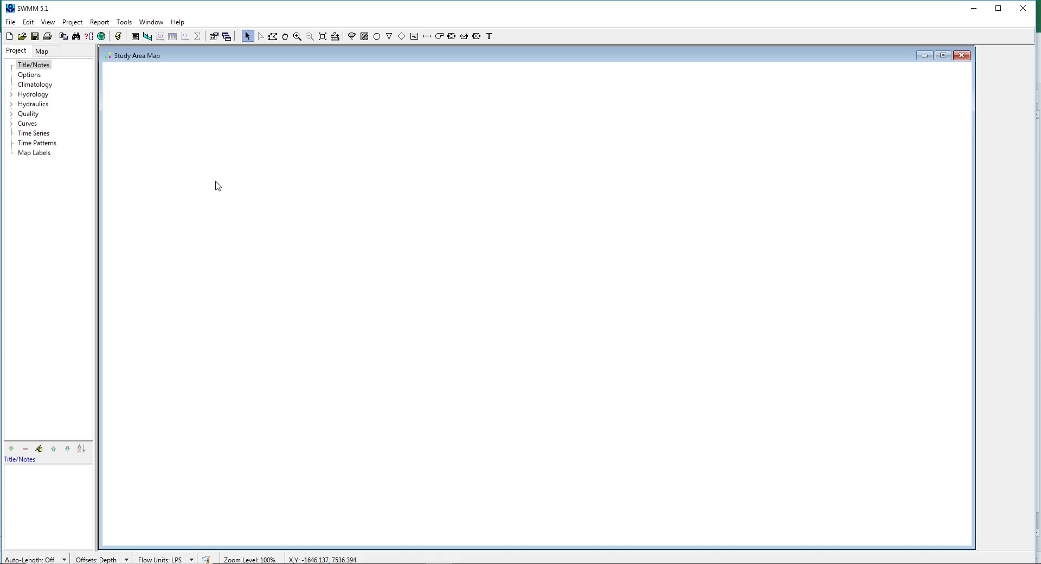
# Step: Load the image Project-2-map.jpg as the backdrop of the study area map
pyautogui.click(49, 23)
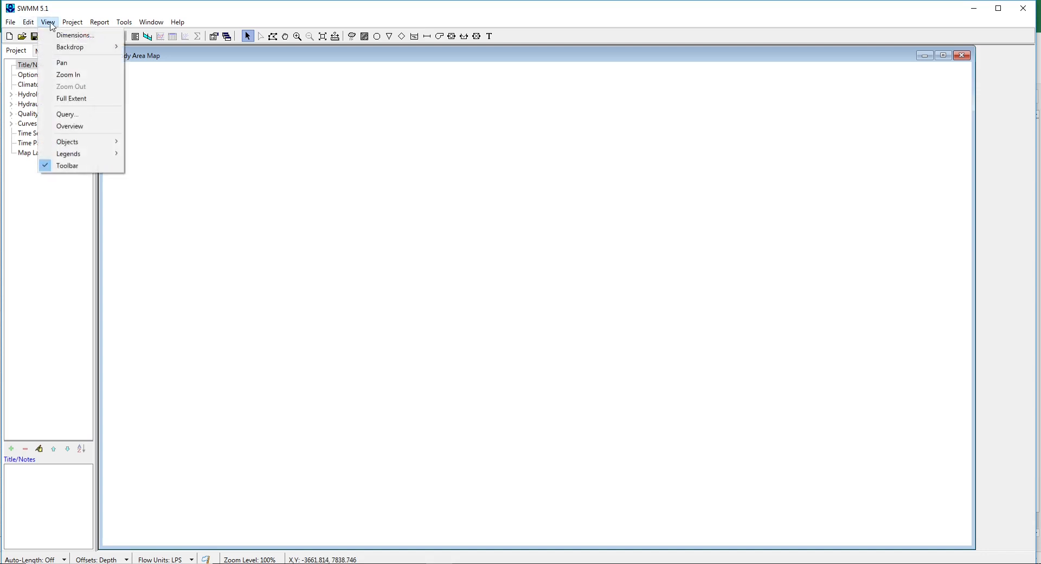
pyautogui.moveTo(56, 49)
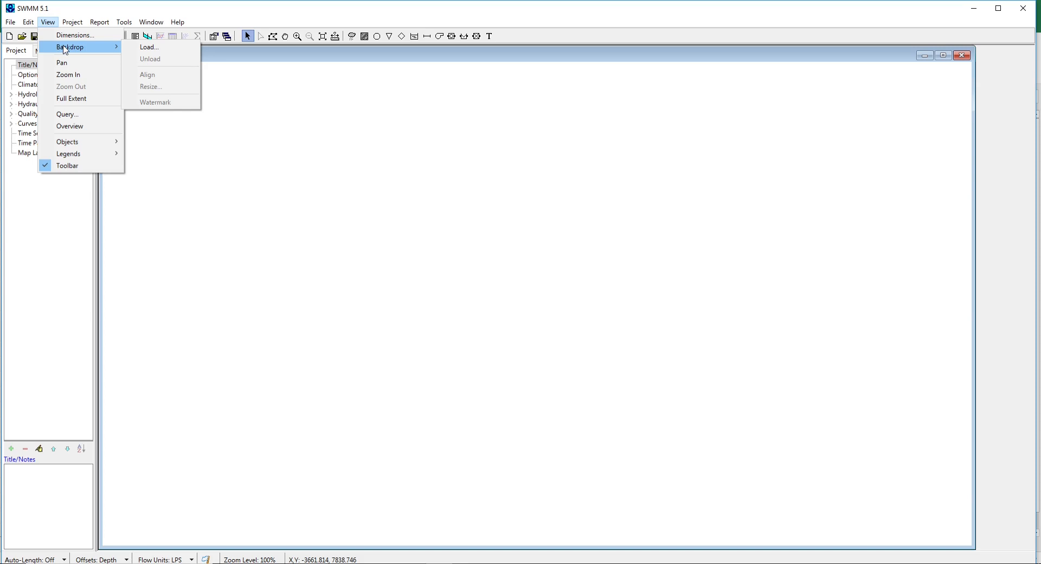
pyautogui.click(148, 48)
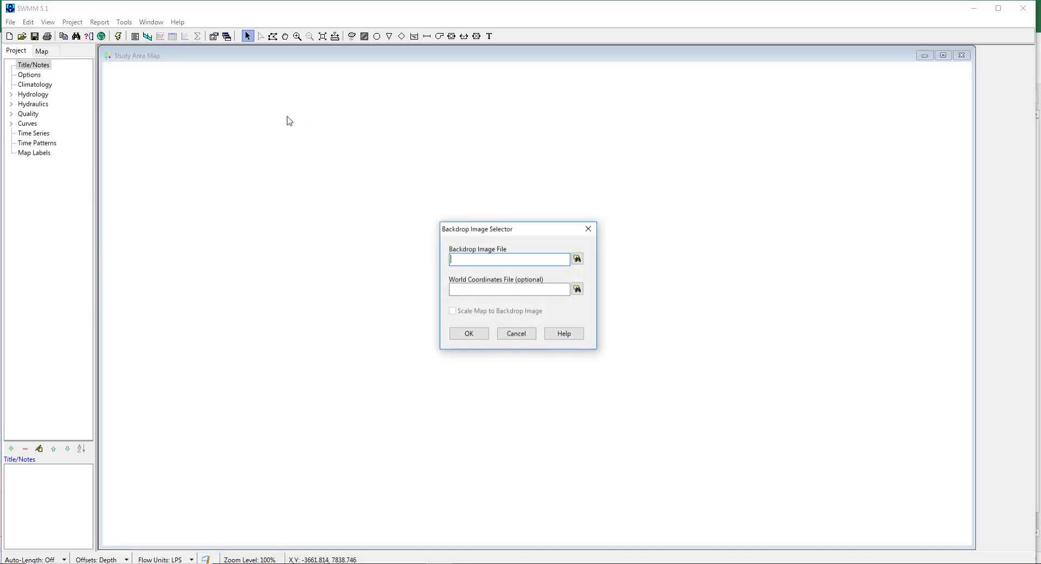
pyautogui.click(580, 262)
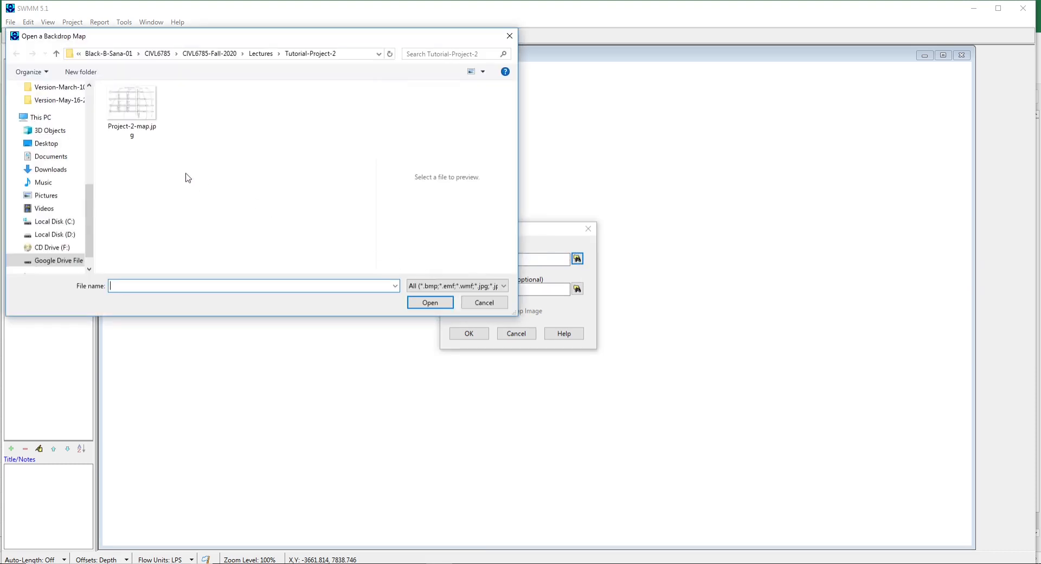
pyautogui.click(134, 110)
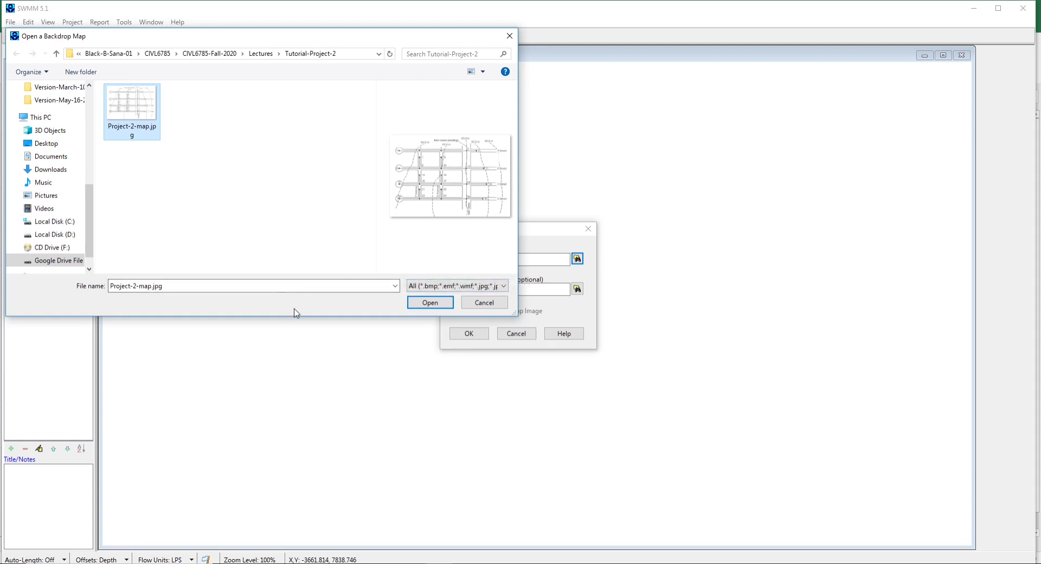
pyautogui.click(429, 303)
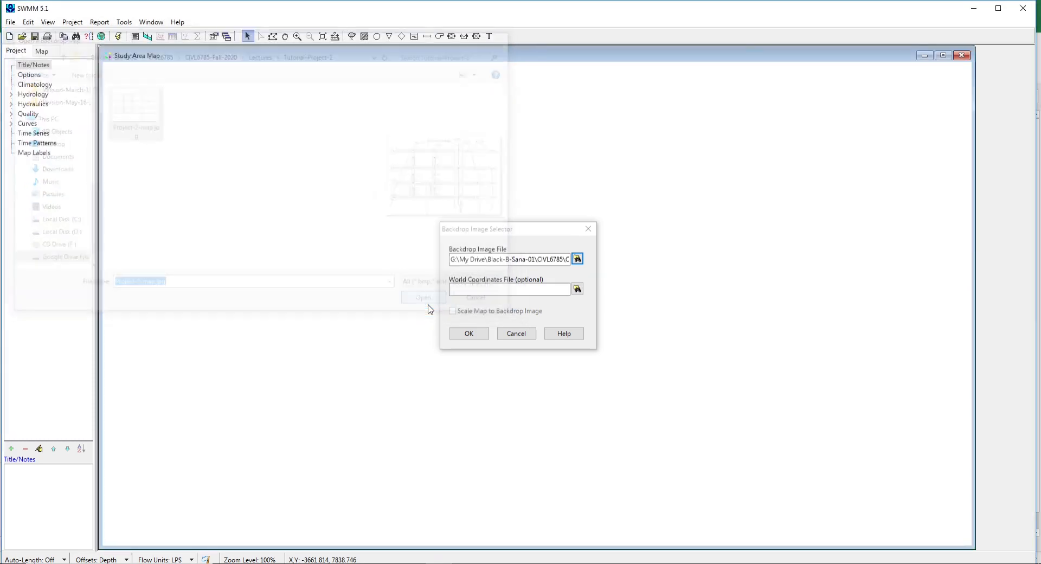
pyautogui.click(463, 334)
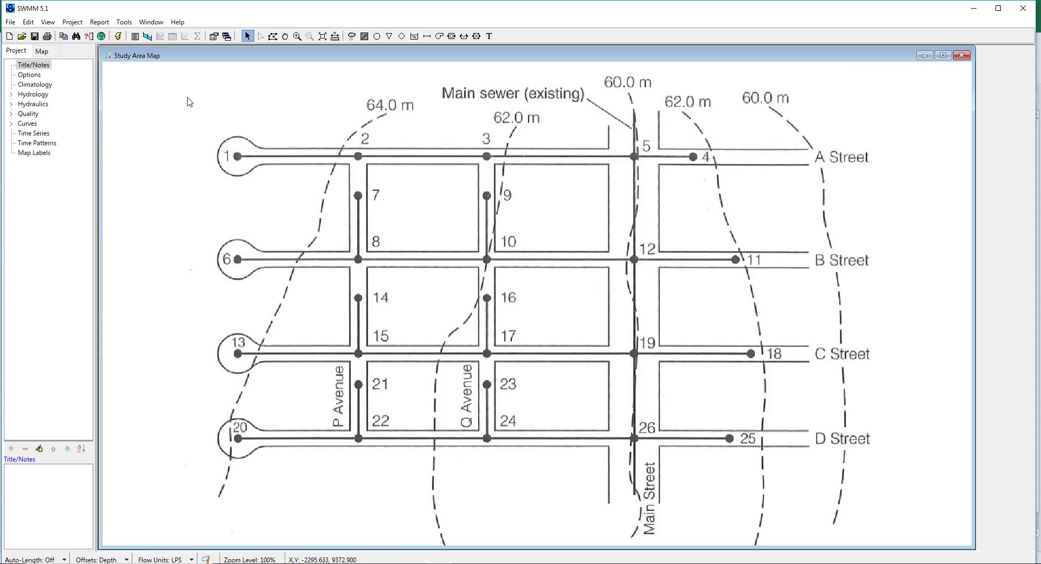
# Step: Display the backdrop street map as a faded watermark
pyautogui.click(48, 22)
pyautogui.moveTo(110, 53)
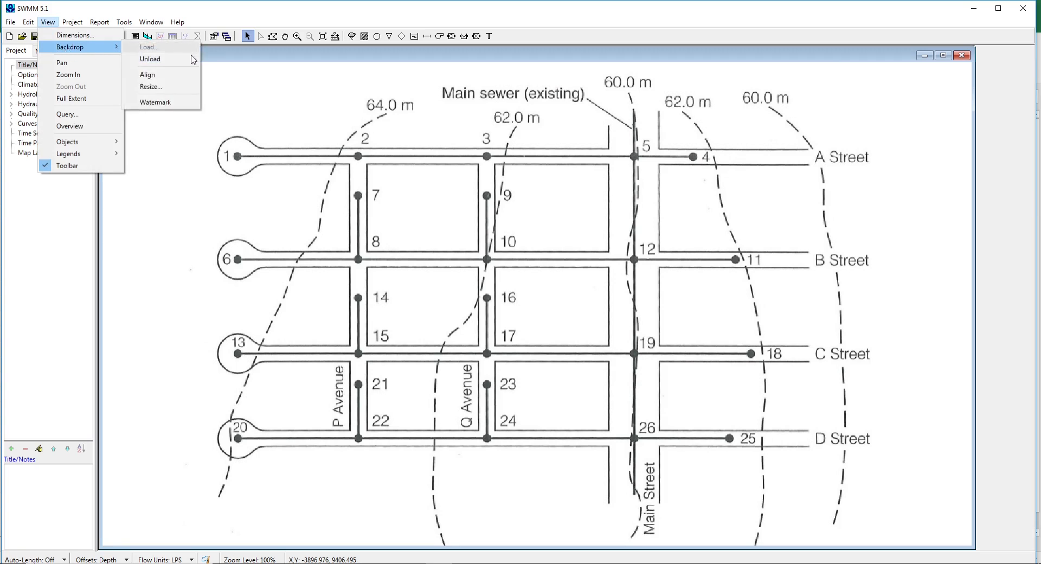
pyautogui.click(168, 107)
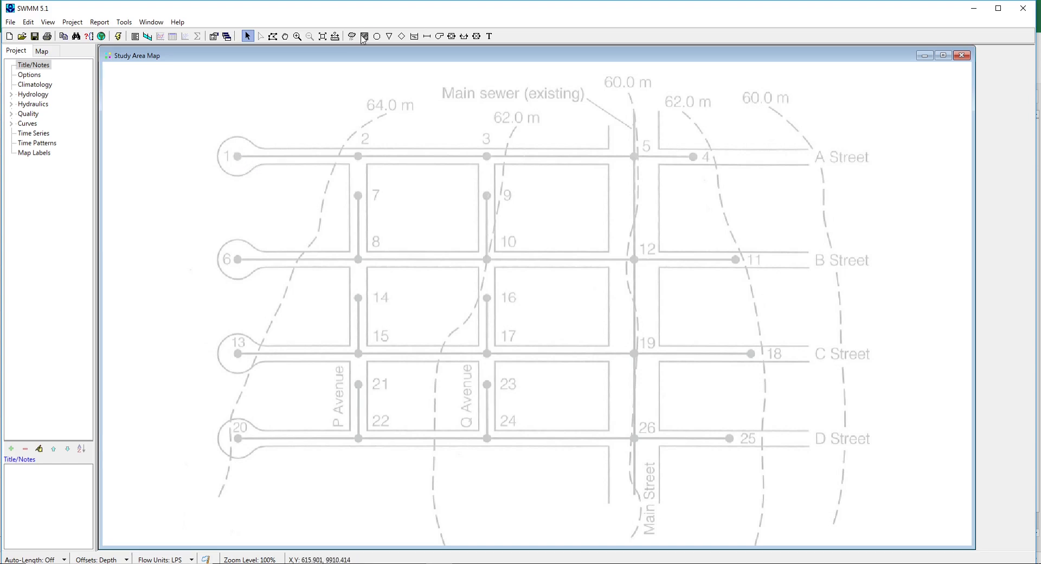
# Step: Add junctions at manholes 1, 2, 3, 4 and 5 along A Street, and an outfall at manhole 12 on Main Street
pyautogui.click(378, 36)
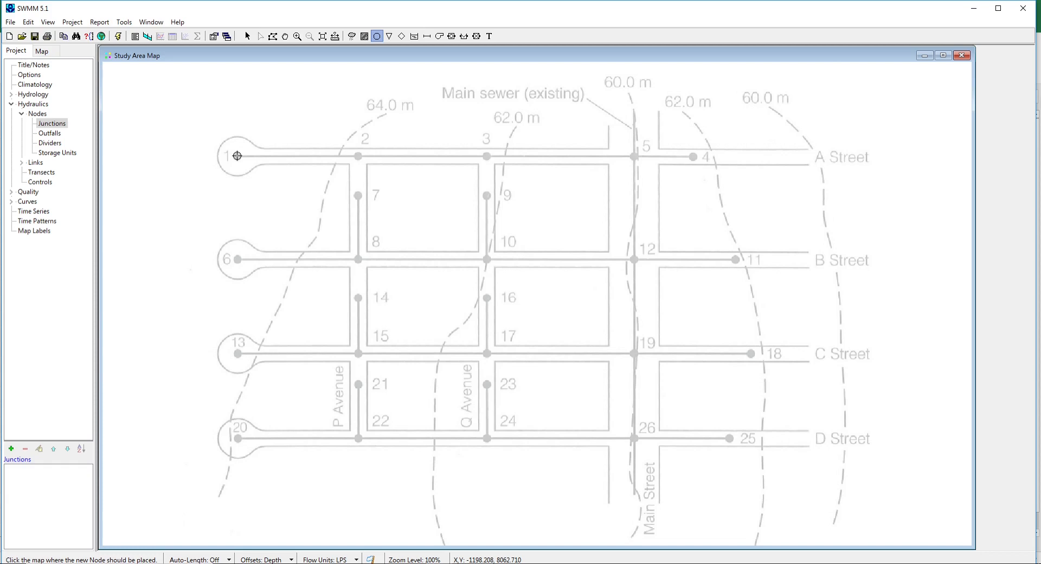
pyautogui.click(237, 156)
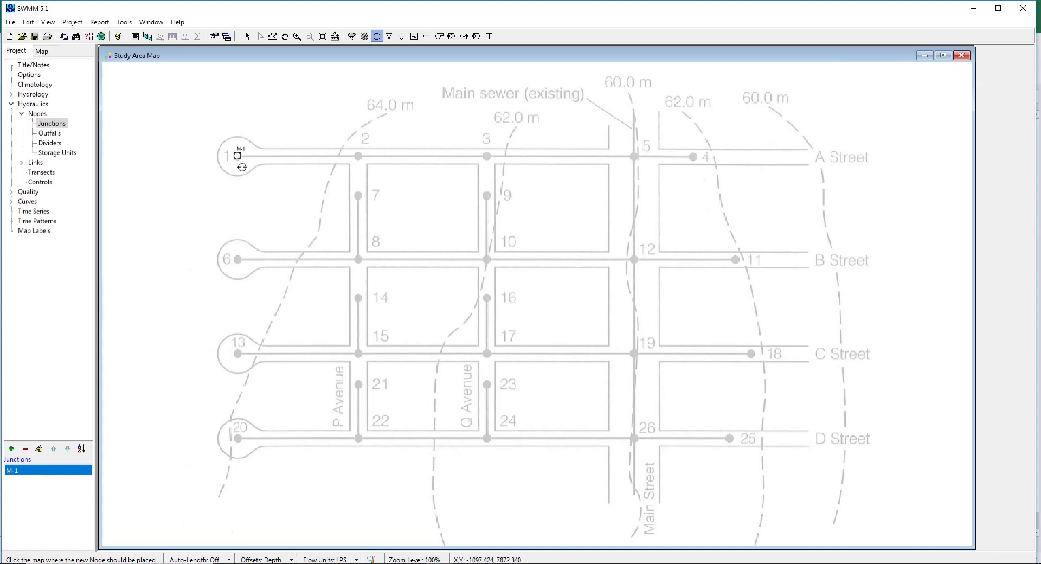
pyautogui.click(359, 156)
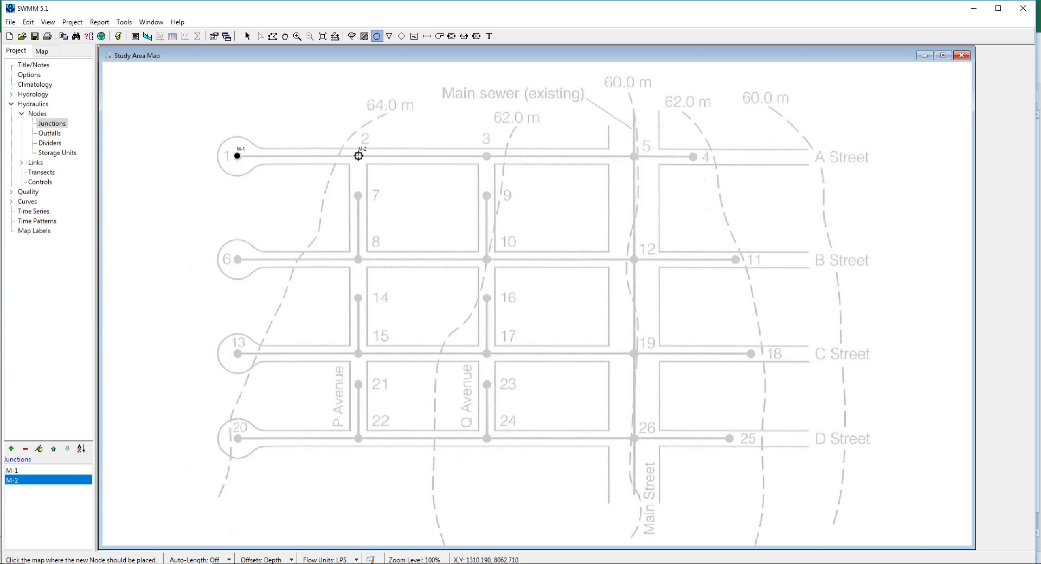
pyautogui.click(487, 156)
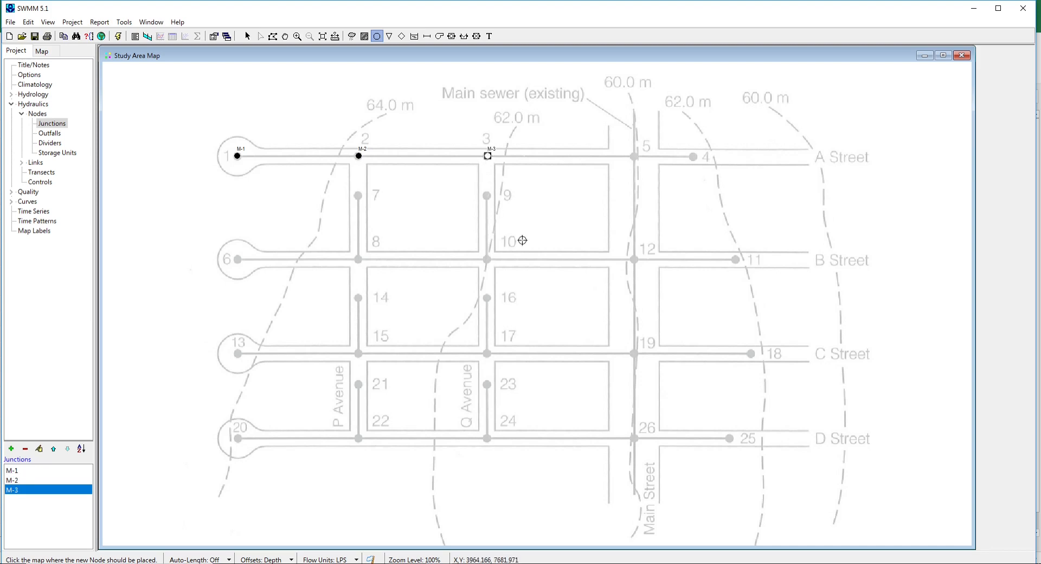
pyautogui.click(694, 156)
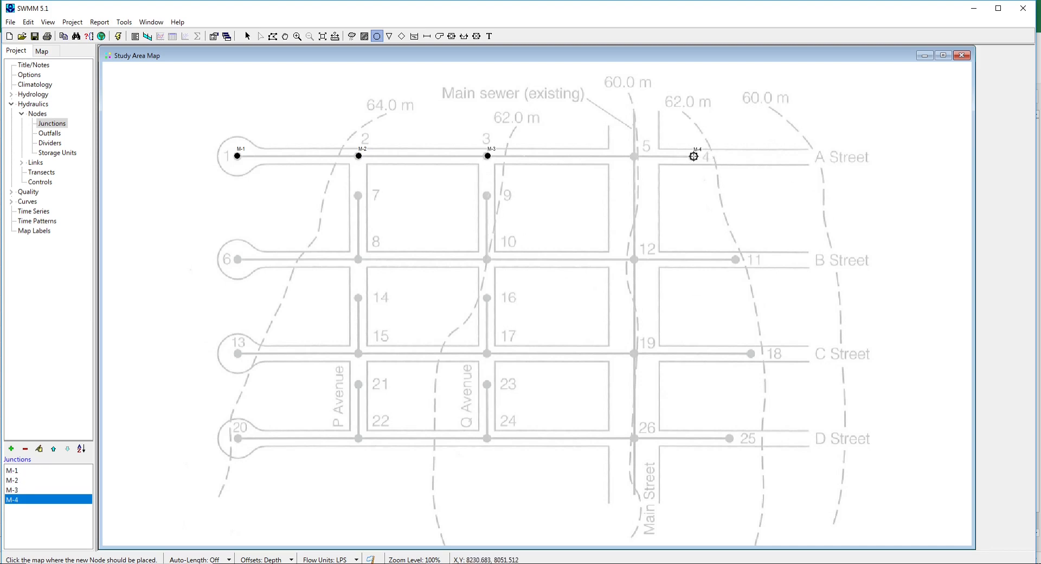
pyautogui.click(635, 156)
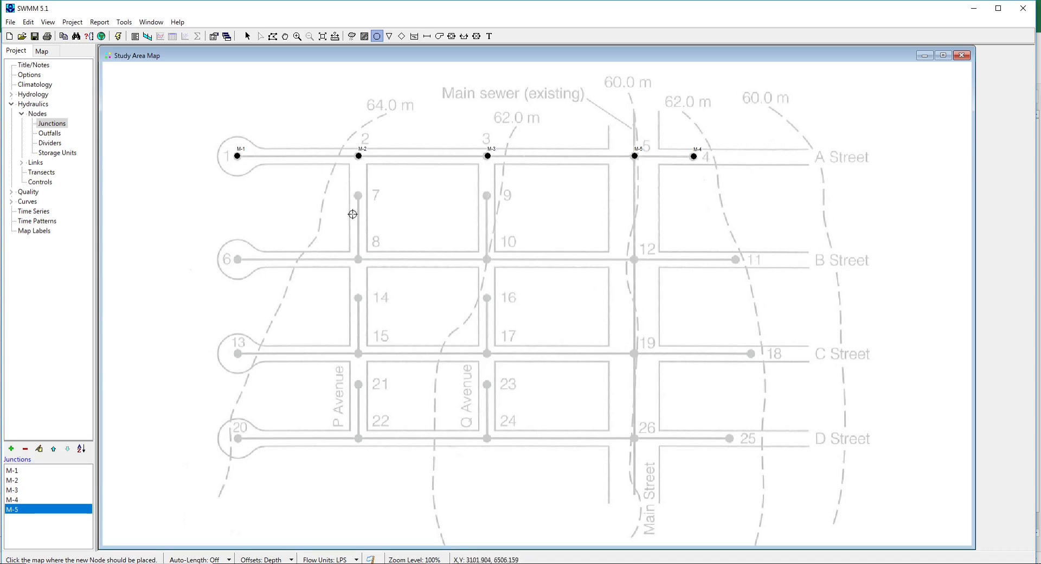
pyautogui.click(389, 37)
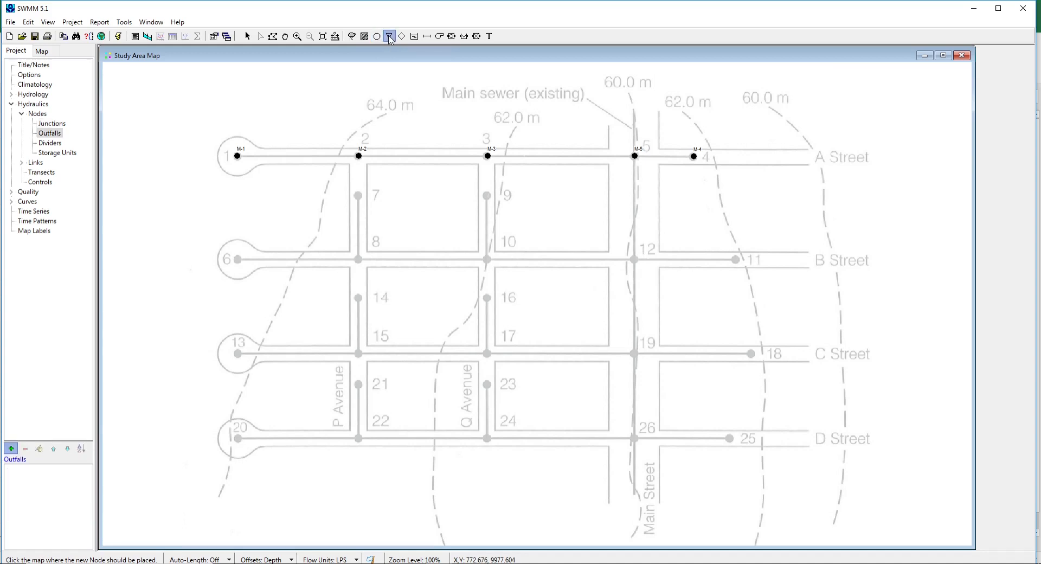
pyautogui.click(634, 260)
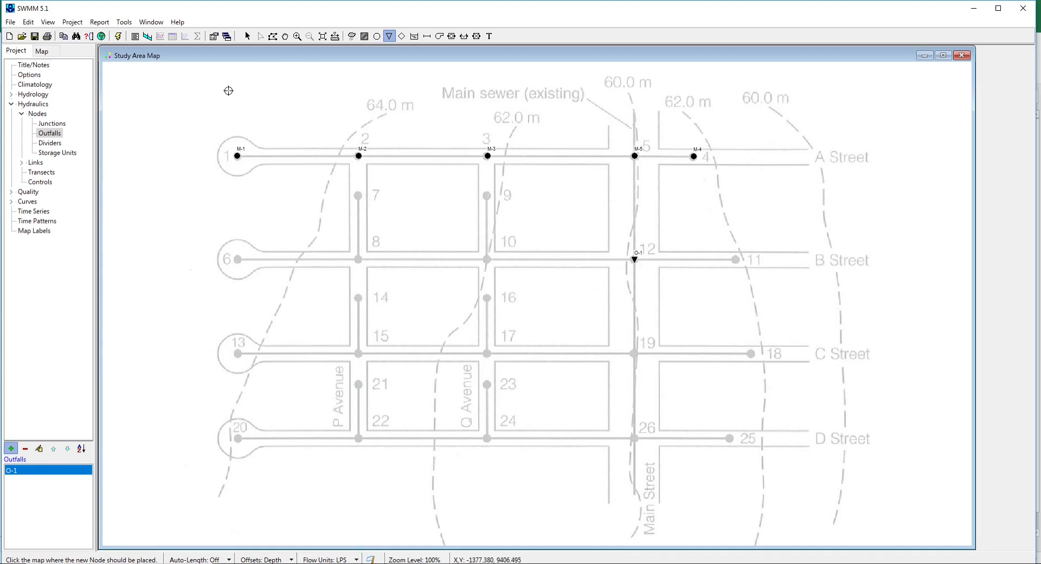
# Step: Set the font size of the map's ID annotations to 10 in the map display options
pyautogui.click(125, 23)
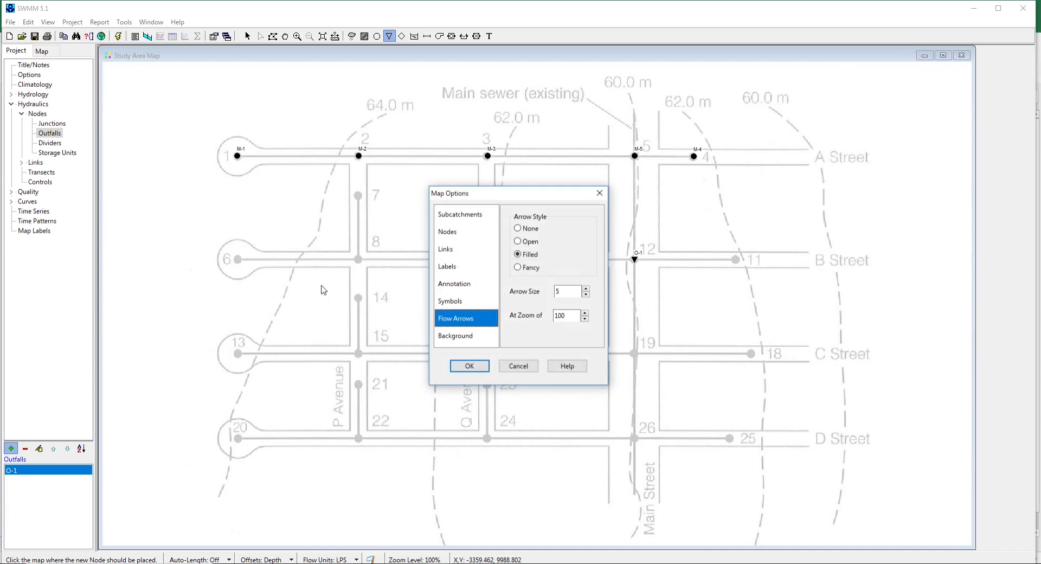
pyautogui.click(454, 285)
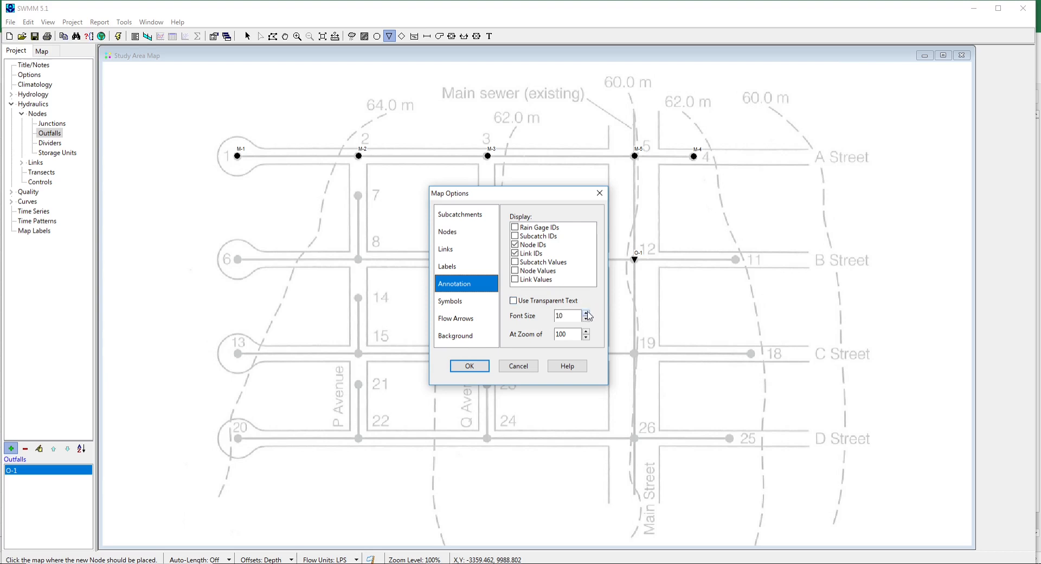
pyautogui.click(469, 366)
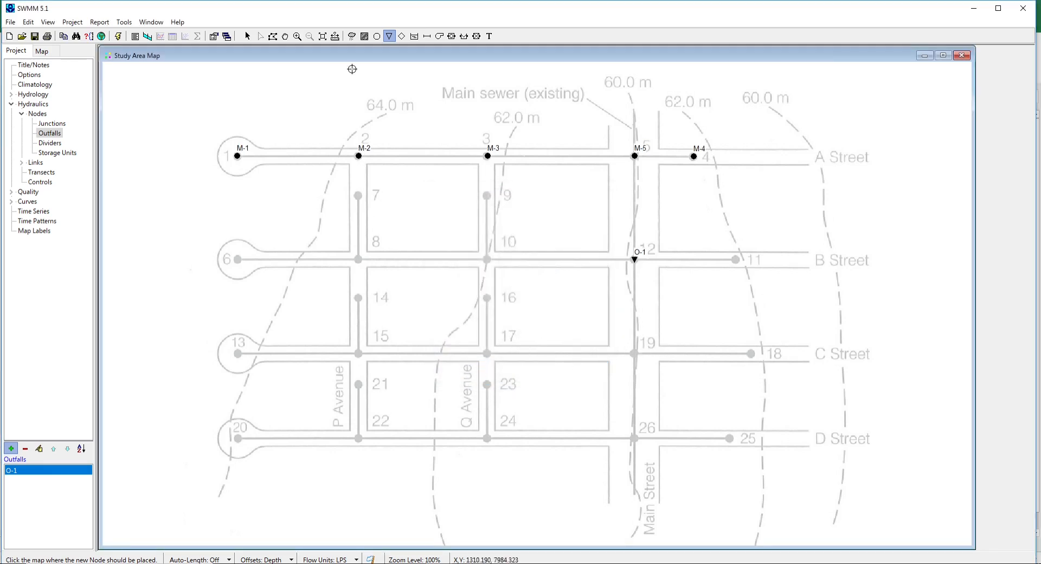
# Step: Draw conduits along A Street from M-1 to M-2, M-2 to M-3, and M-3 to M-5
pyautogui.click(427, 37)
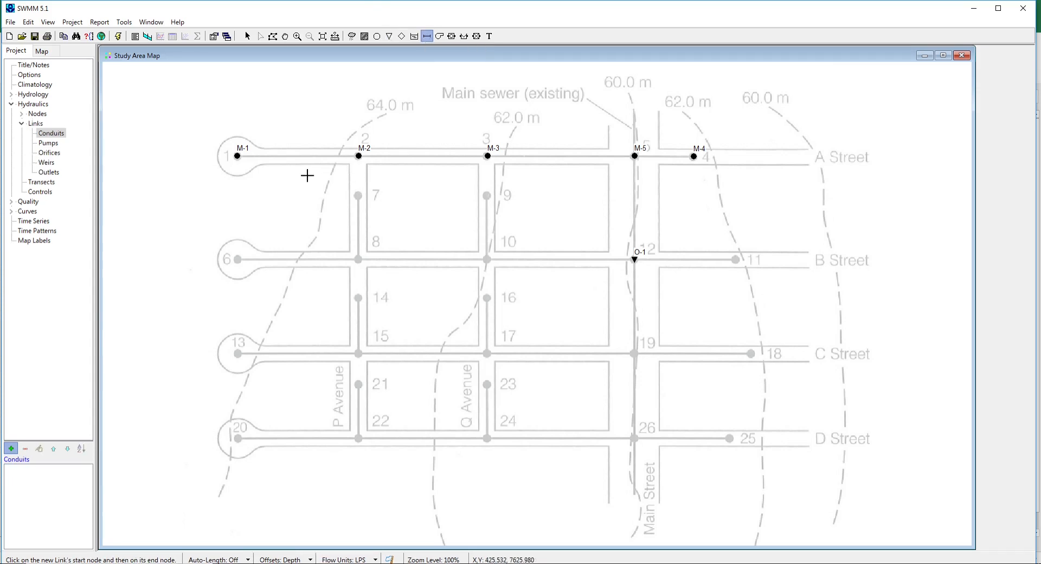
pyautogui.click(237, 156)
pyautogui.click(359, 156)
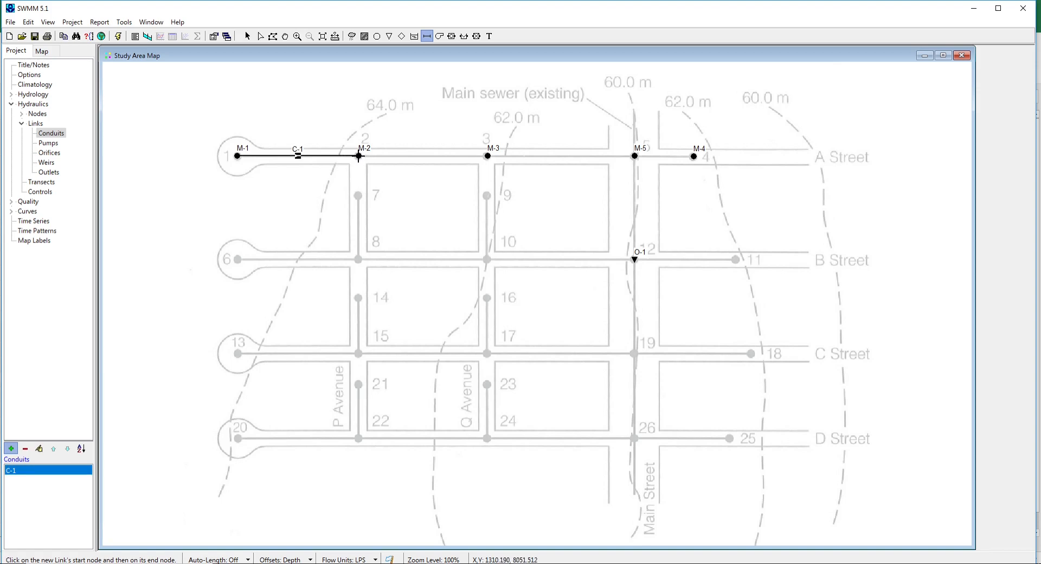
pyautogui.click(359, 156)
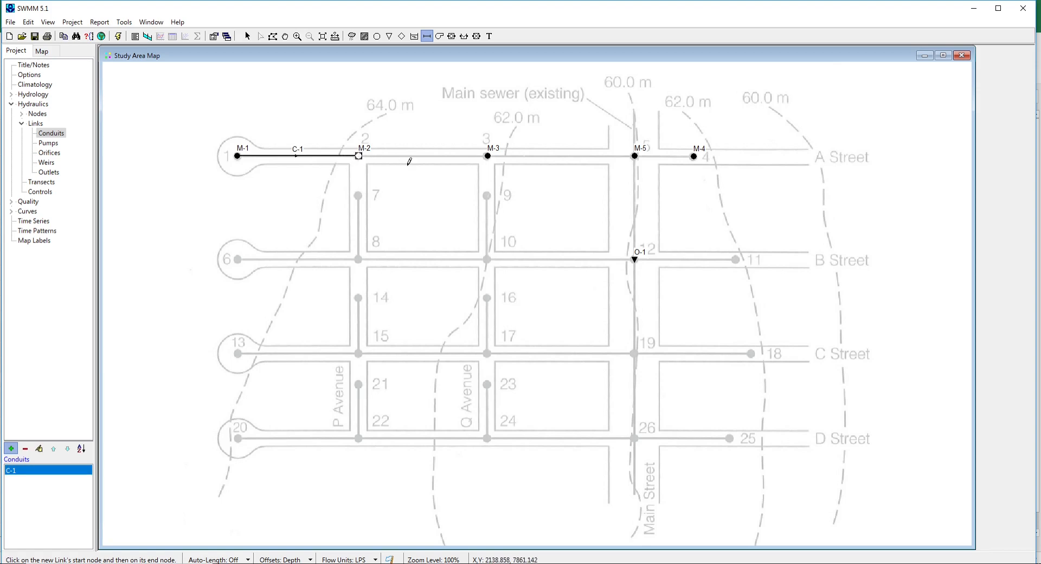
pyautogui.click(488, 155)
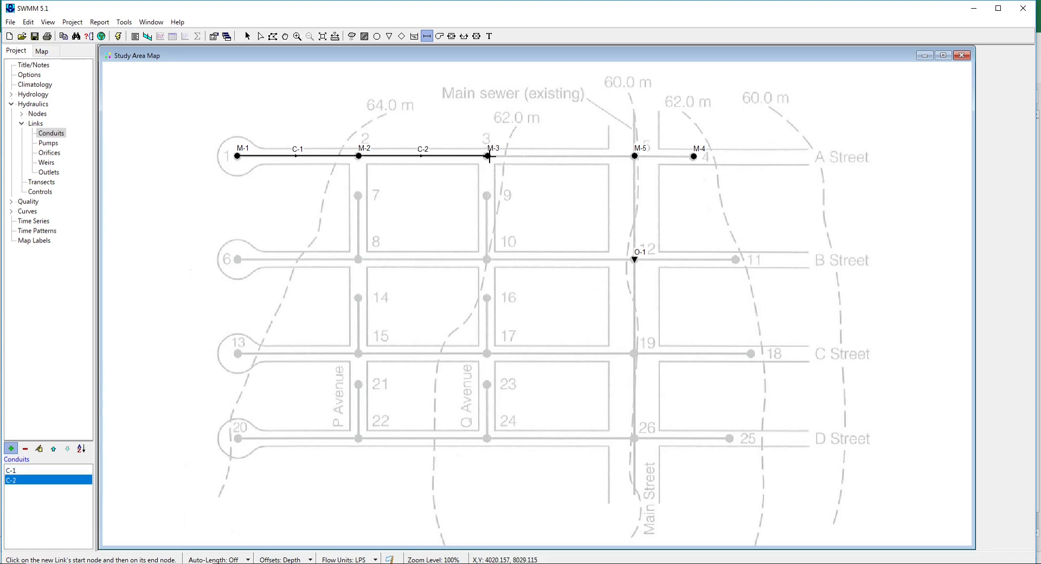
pyautogui.click(488, 156)
pyautogui.click(634, 155)
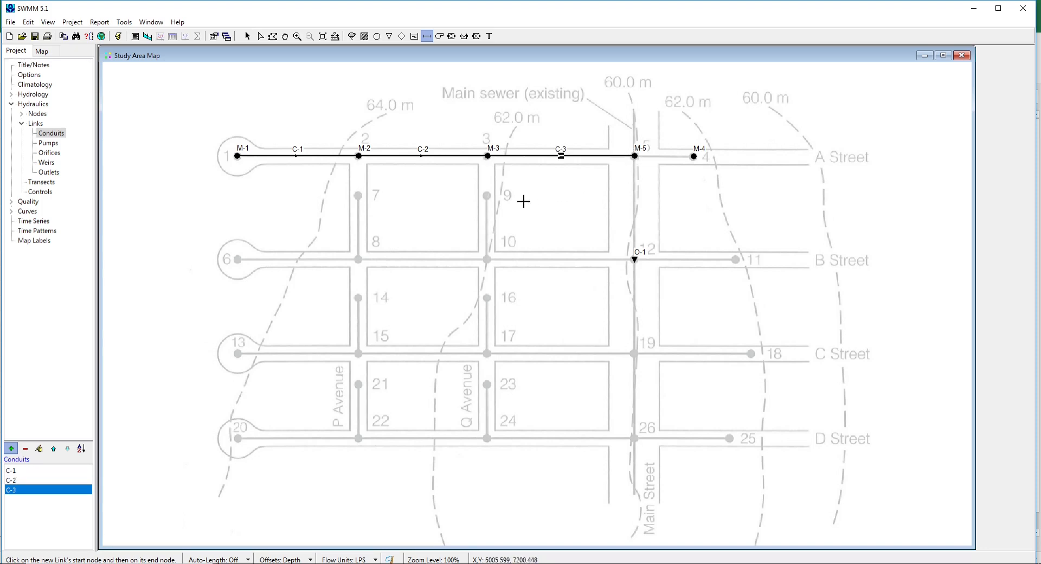
# Step: Draw a conduit from M-4 to M-5 and another from M-5 down to the outfall O-1
pyautogui.click(693, 156)
pyautogui.click(635, 155)
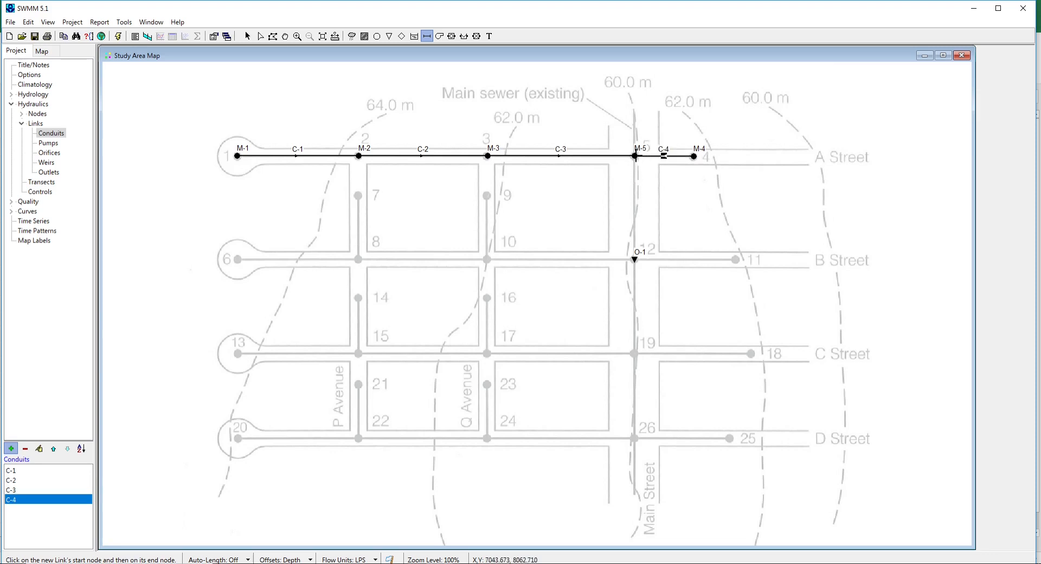
pyautogui.click(635, 156)
pyautogui.click(634, 258)
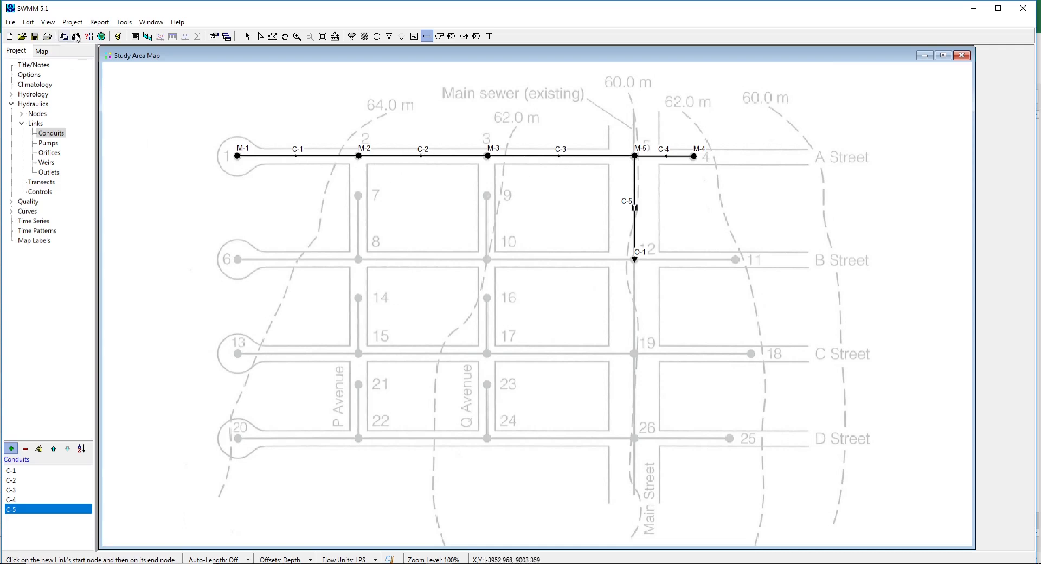
# Step: Enlarge the map's filled flow arrows by two increments in the map display options and apply the change
pyautogui.click(124, 22)
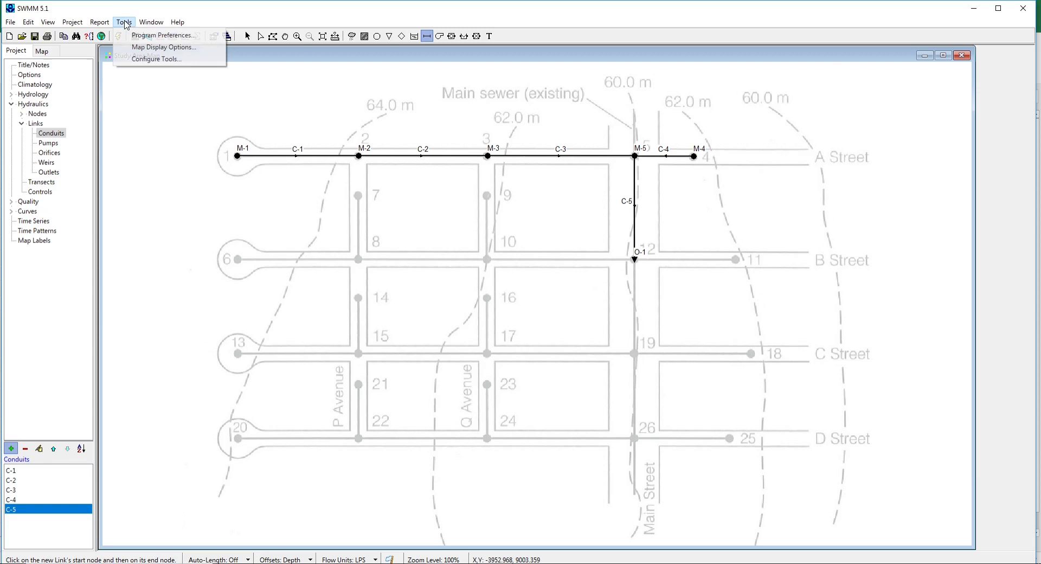
pyautogui.click(137, 48)
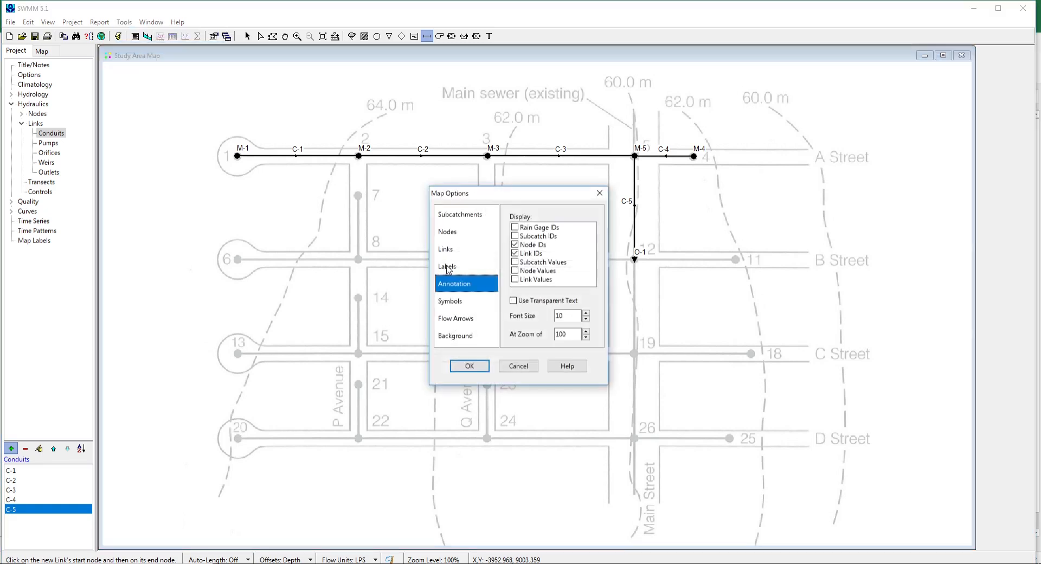
pyautogui.click(456, 319)
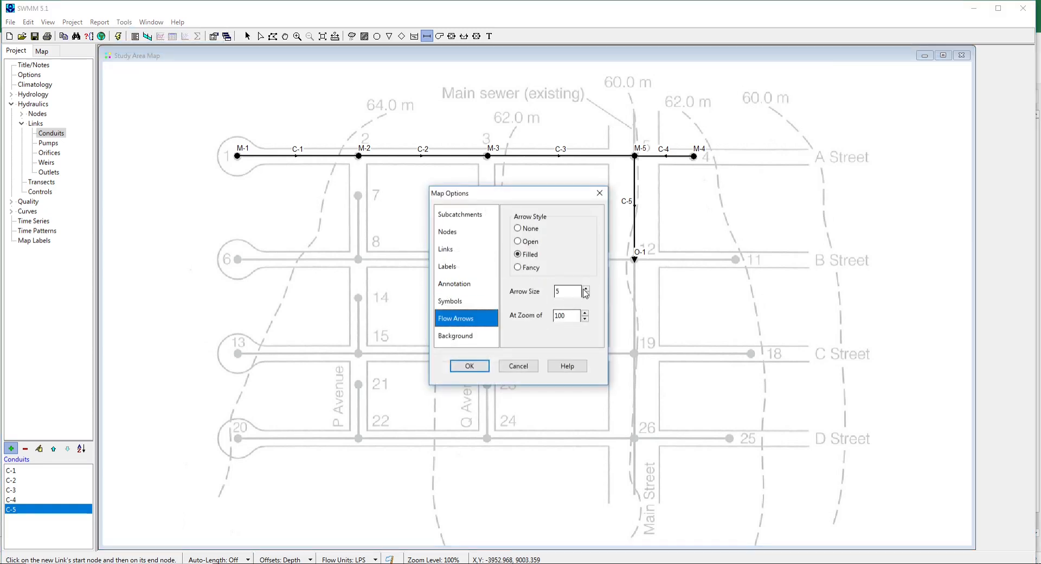
pyautogui.click(586, 289)
pyautogui.click(585, 289)
pyautogui.click(470, 366)
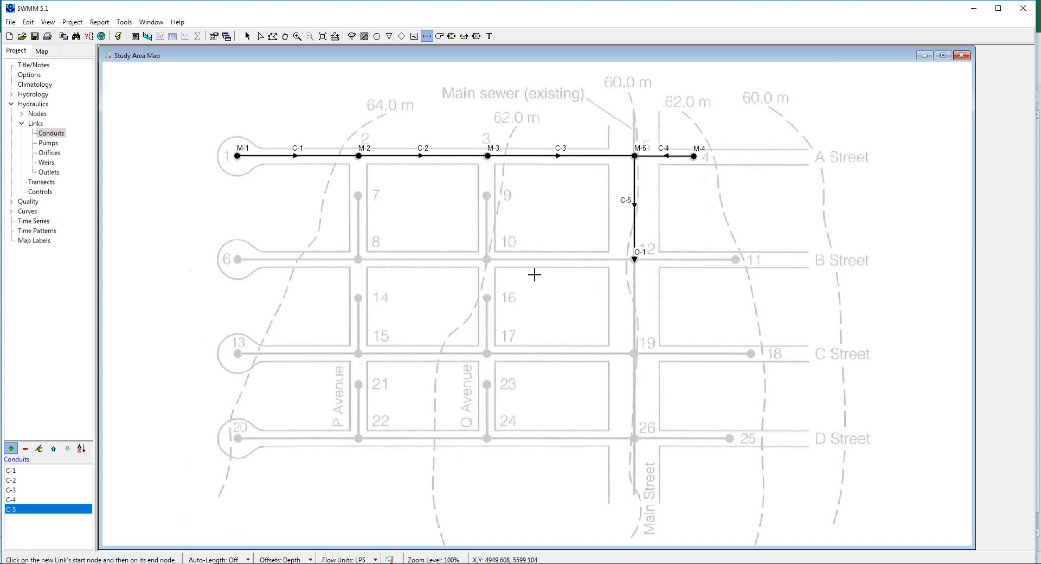
# Step: Open the inflows of junction M-1 and set the direct FLOW baseline to 0.0429
pyautogui.click(247, 36)
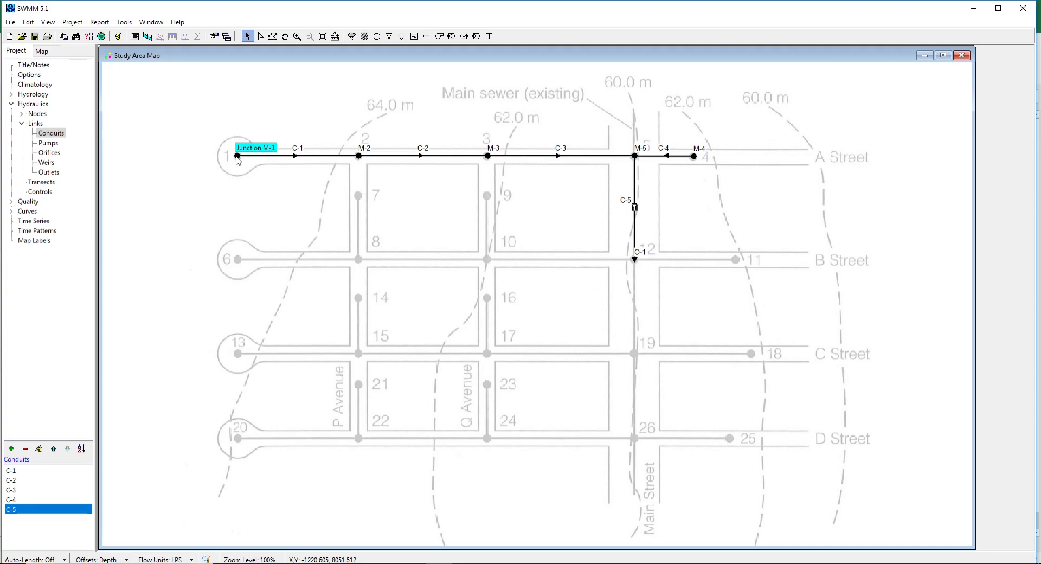
pyautogui.doubleClick(237, 156)
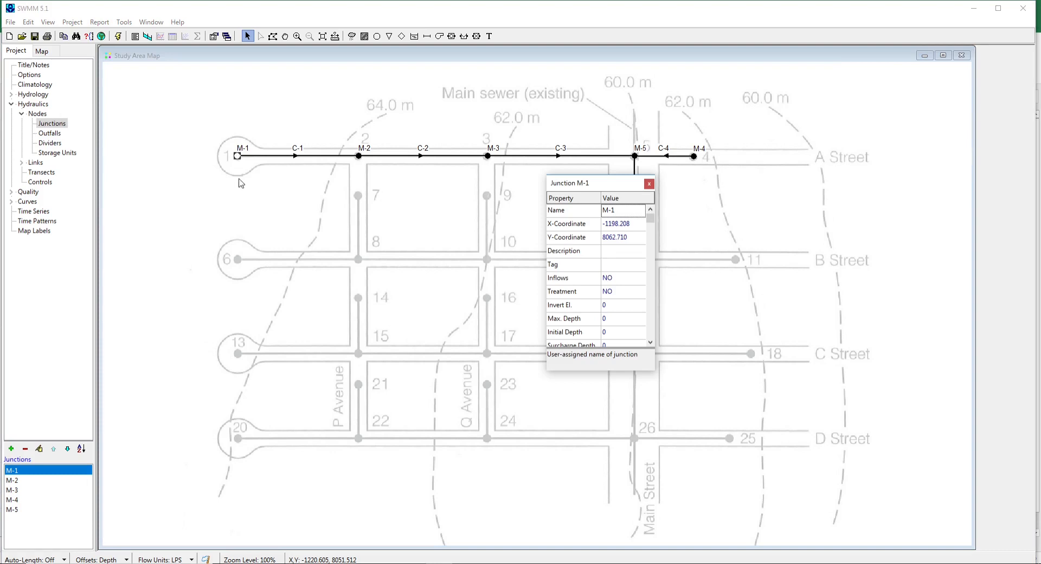
pyautogui.click(624, 279)
pyautogui.click(638, 279)
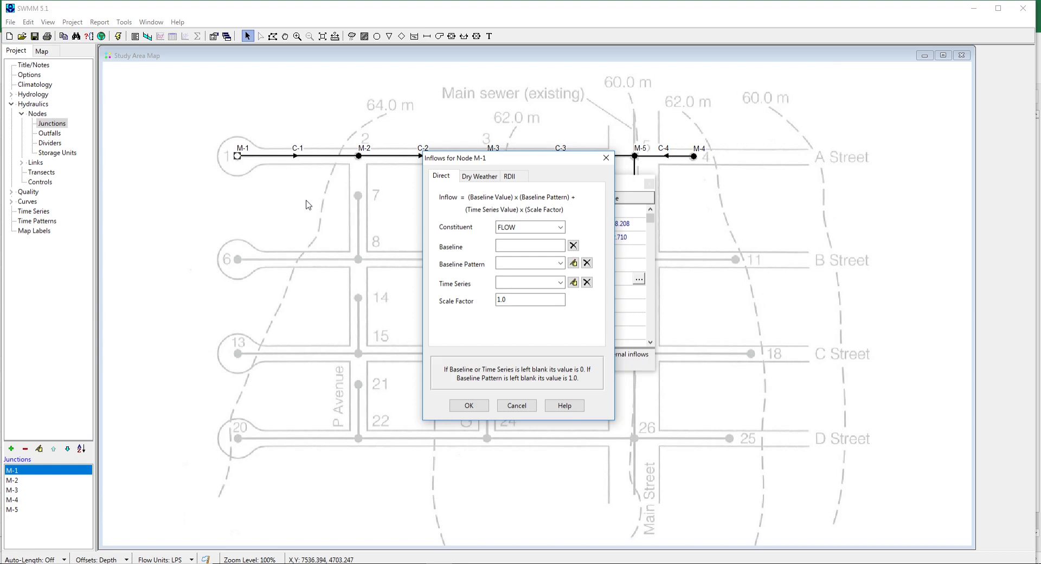
pyautogui.click(512, 245)
pyautogui.write('0.0429')
# Step: Set M-1's dry weather FLOW average value to 0.5657 LPS
pyautogui.click(480, 176)
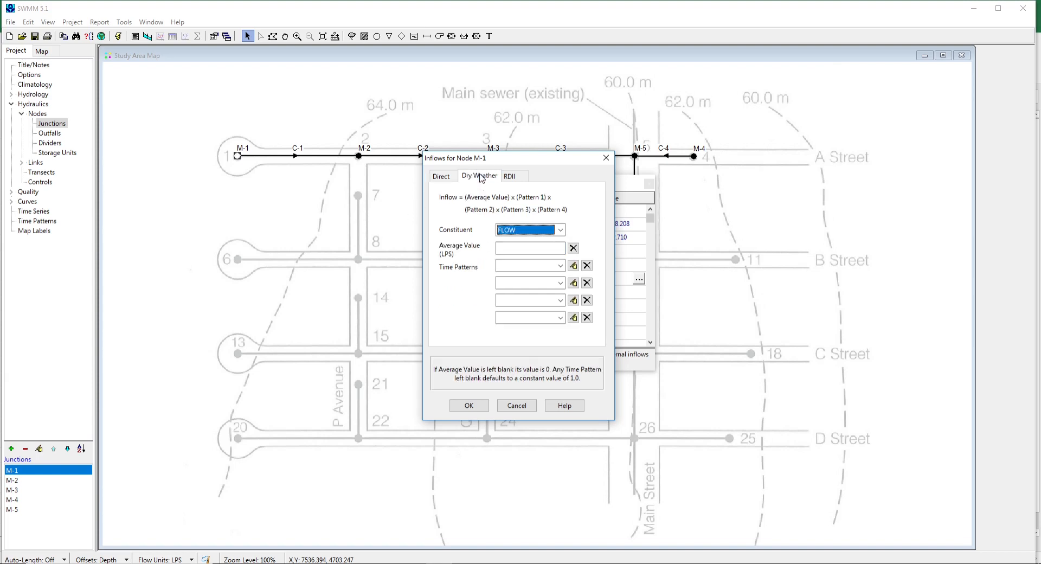
pyautogui.click(508, 249)
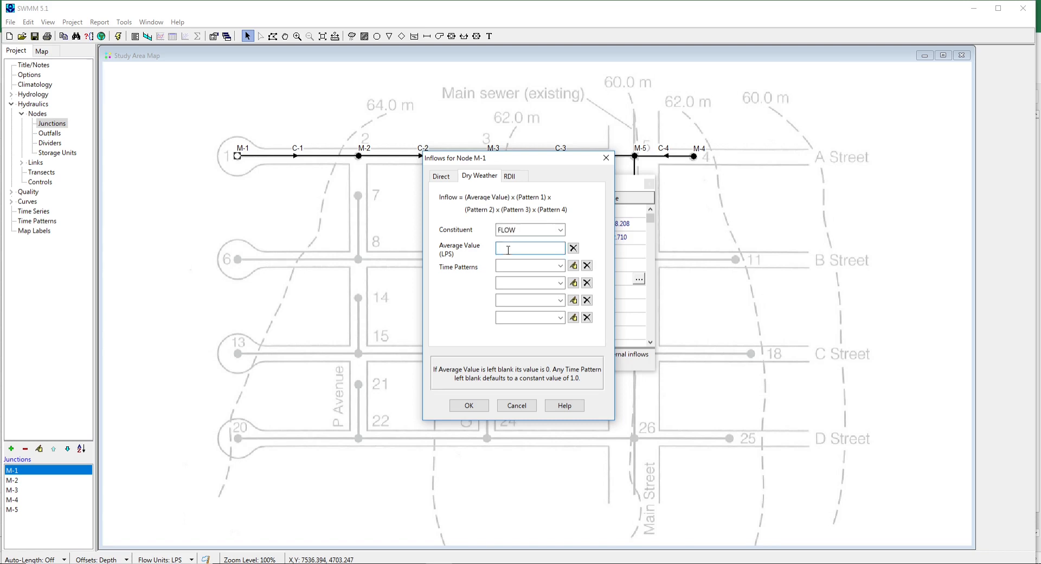
pyautogui.write('0.5657')
# Step: Create a new HOURLY time pattern for M-1's dry weather inflow and name it Pattern-1
pyautogui.click(573, 266)
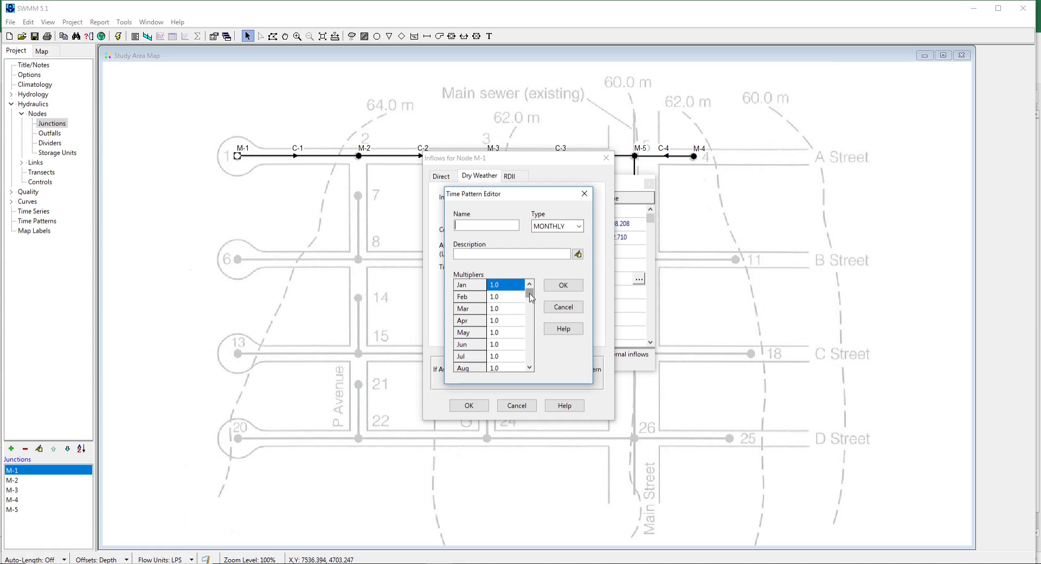
pyautogui.click(579, 227)
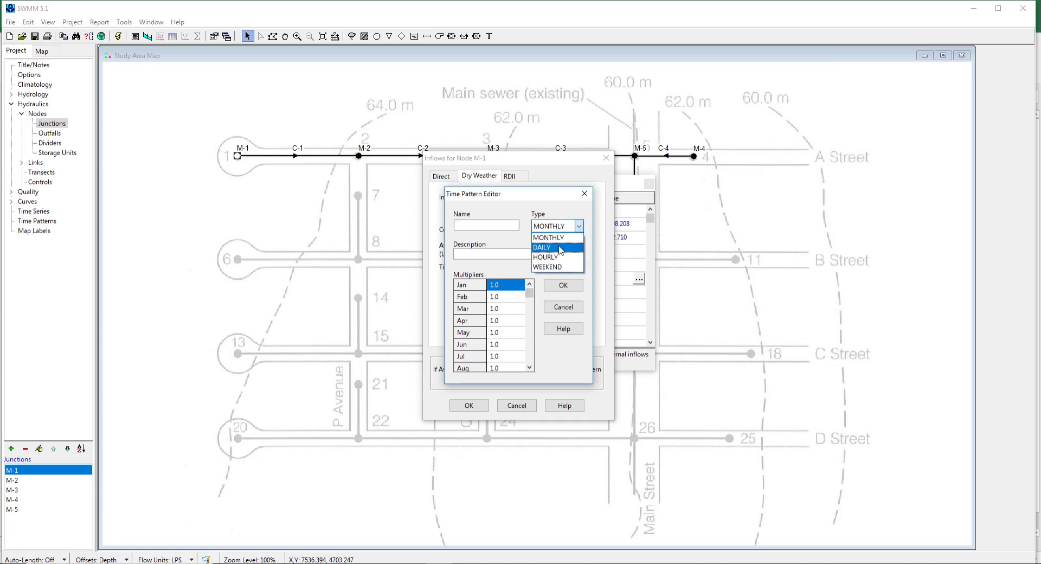
pyautogui.click(559, 256)
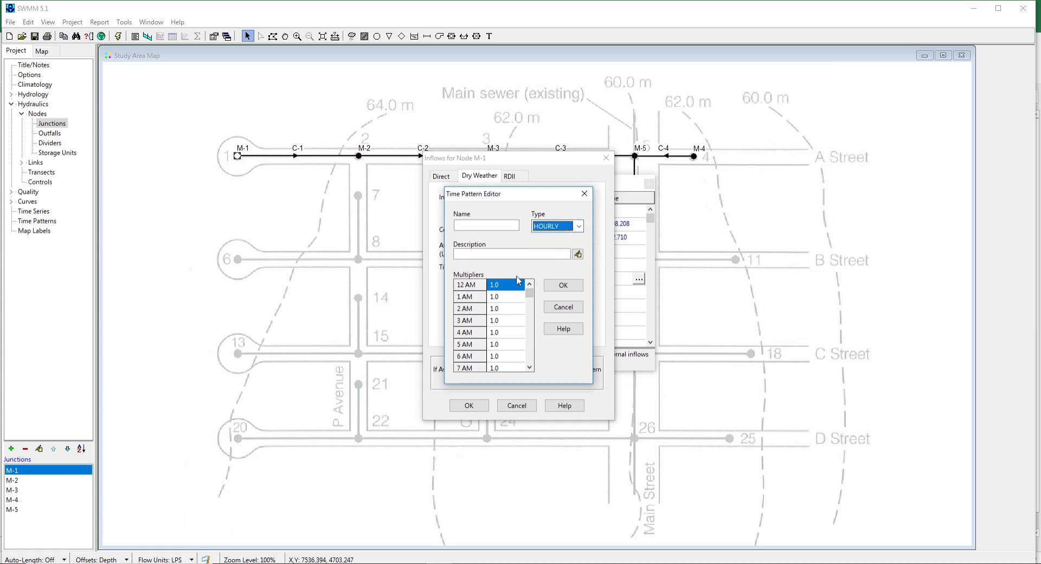
pyautogui.click(469, 228)
pyautogui.write('Pattern')
pyautogui.write('-')
pyautogui.write('1')
pyautogui.write('0')
pyautogui.write('.5')
pyautogui.press('BackSpace')
pyautogui.press('BackSpace')
pyautogui.press('BackSpace')
# Step: Set the Pattern-1 multipliers for 12 AM through 5 AM to 0.5 each
pyautogui.click(505, 289)
pyautogui.write('0')
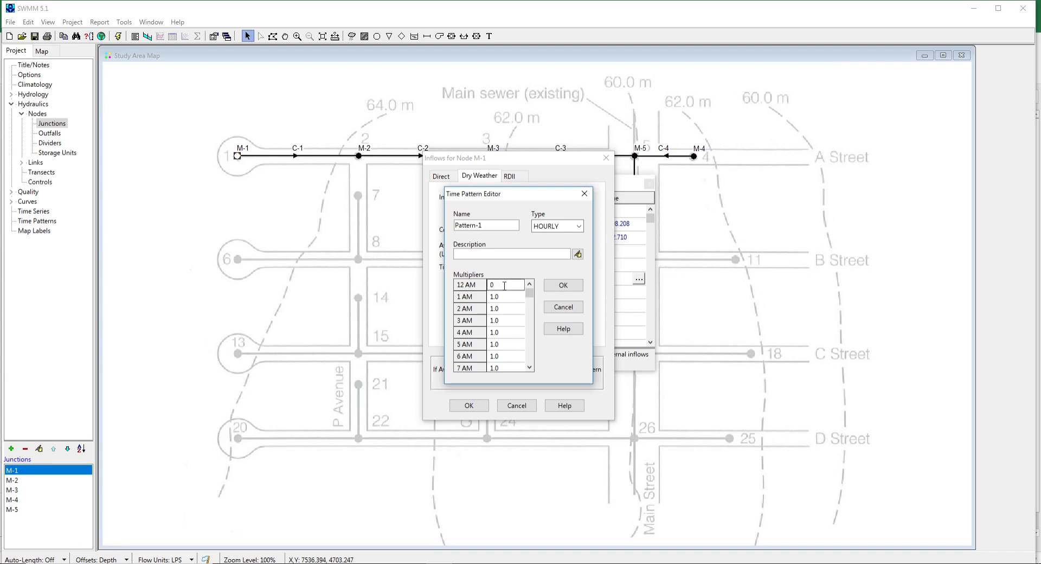
pyautogui.write('.5')
pyautogui.click(498, 297)
pyautogui.write('0.5')
pyautogui.click(506, 310)
pyautogui.write('0.5')
pyautogui.write('0.5')
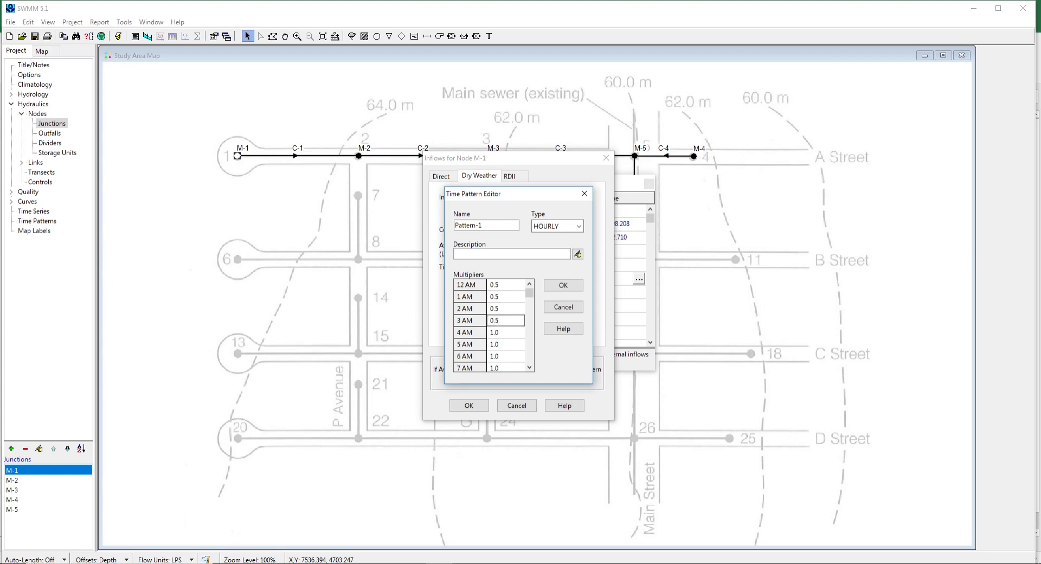
pyautogui.click(505, 336)
pyautogui.write('0.5')
pyautogui.click(509, 345)
pyautogui.write('0.5')
# Step: Set the Pattern-1 multipliers for 6 AM, 7 AM and 8 AM to 2 each
pyautogui.click(529, 367)
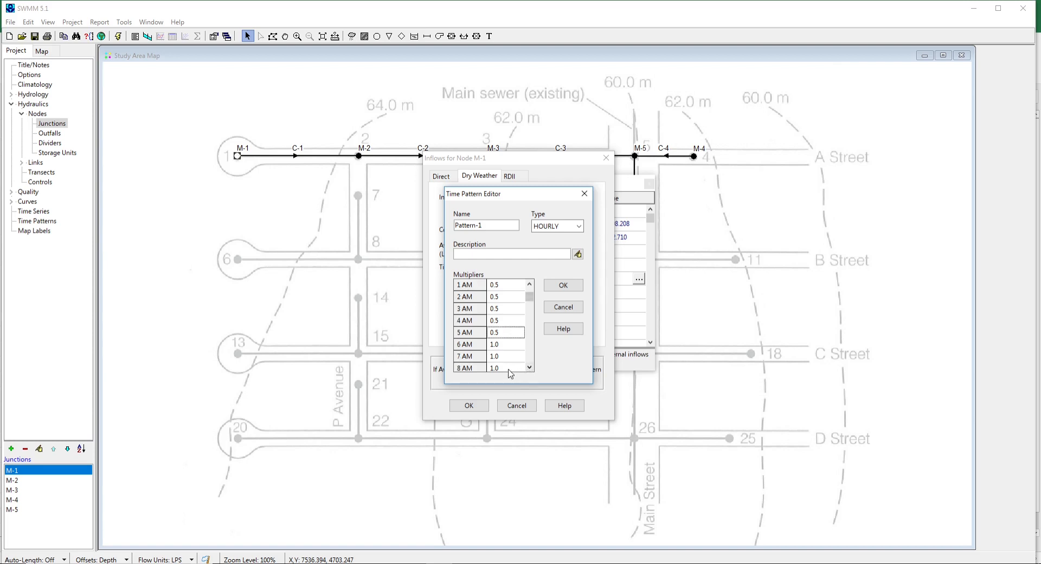
pyautogui.click(499, 347)
pyautogui.write('2')
pyautogui.click(504, 357)
pyautogui.write('2')
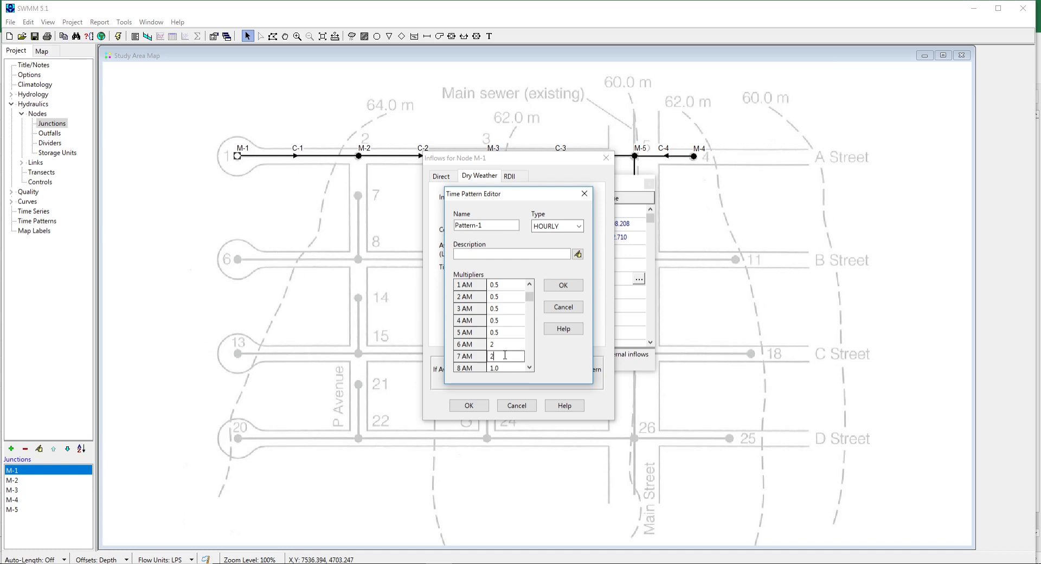
pyautogui.click(530, 368)
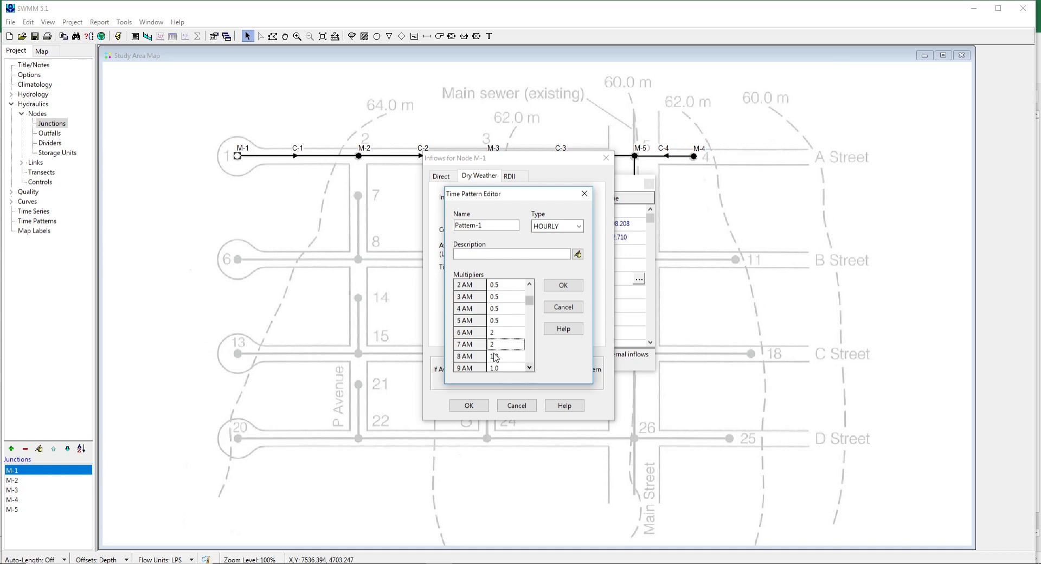
pyautogui.click(497, 358)
pyautogui.write('2')
# Step: Set the Pattern-1 multipliers for 3 PM and 4 PM to 2 each
pyautogui.click(529, 368)
pyautogui.click(530, 368)
pyautogui.click(529, 368)
pyautogui.click(530, 368)
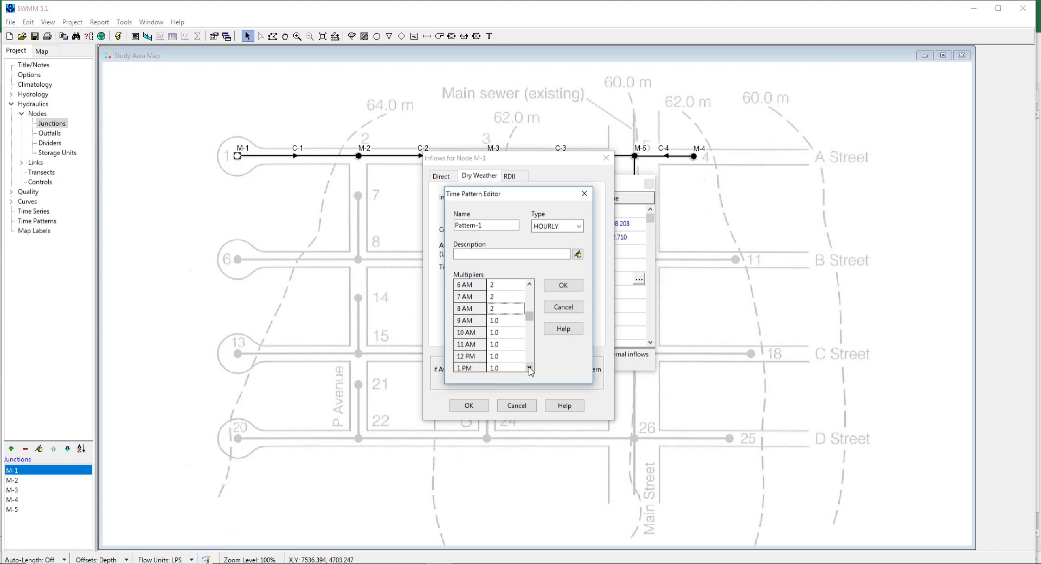
pyautogui.click(529, 368)
pyautogui.click(529, 368)
pyautogui.click(530, 368)
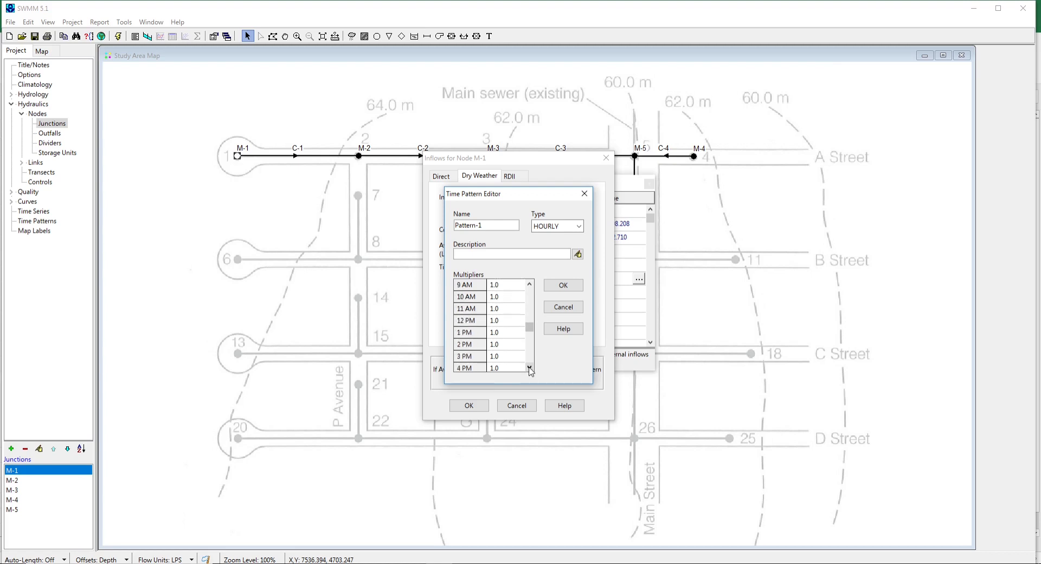
pyautogui.click(530, 368)
pyautogui.click(497, 347)
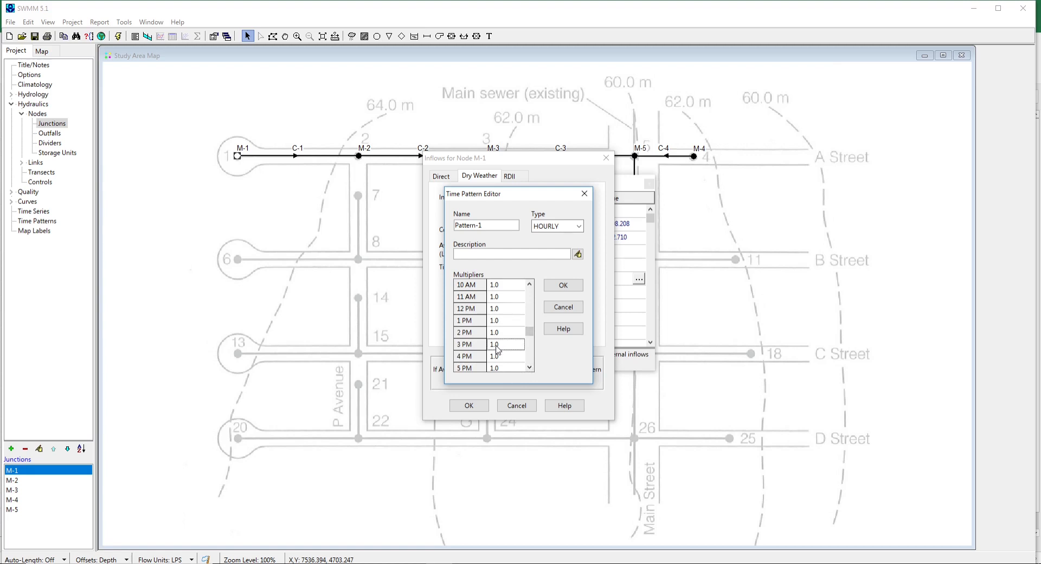
pyautogui.write('2')
pyautogui.click(499, 357)
# Step: Set the Pattern-1 multiplier for 5 PM to 2, and accept both the pattern and M-1's inflows
pyautogui.moveTo(497, 367); pyautogui.dragTo(503, 371)
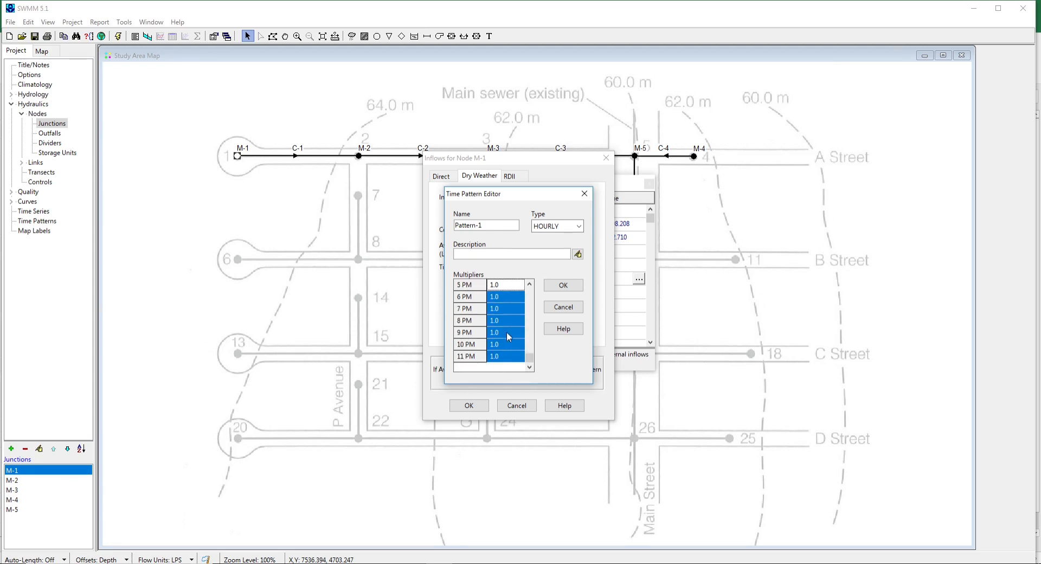
pyautogui.click(507, 305)
pyautogui.scroll(3, 509, 308)
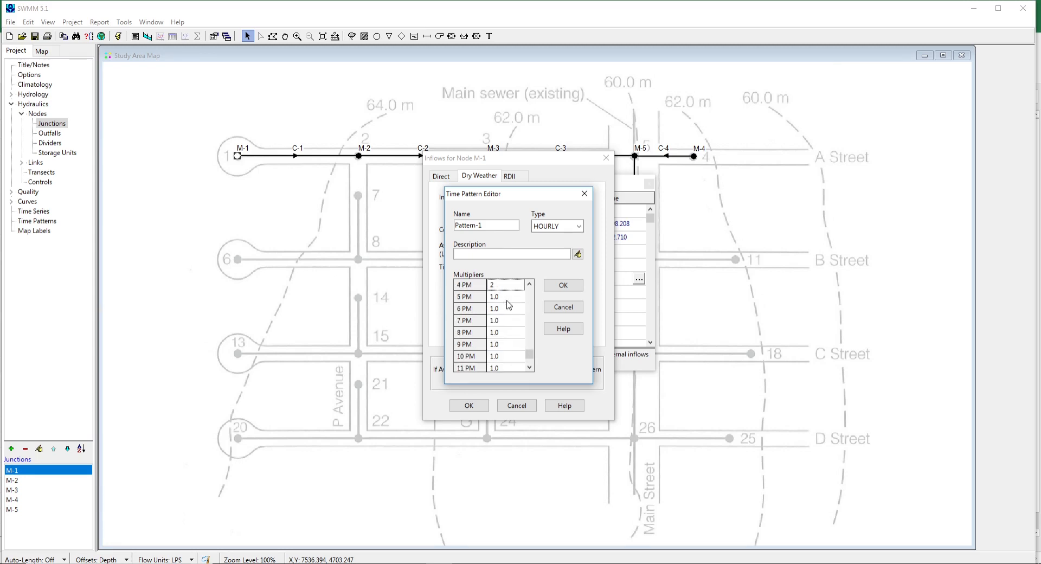
pyautogui.scroll(2, 509, 309)
pyautogui.click(500, 322)
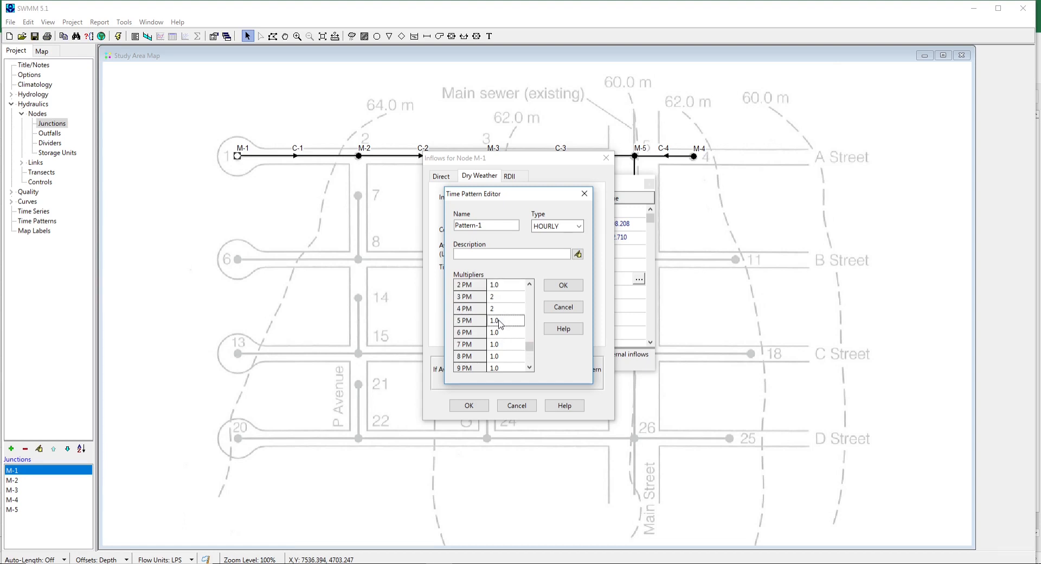
pyautogui.write('2')
pyautogui.click(505, 332)
pyautogui.moveTo(531, 348)
pyautogui.mouseDown()
pyautogui.moveTo(530, 363)
pyautogui.moveTo(534, 292)
pyautogui.moveTo(531, 365)
pyautogui.mouseUp()
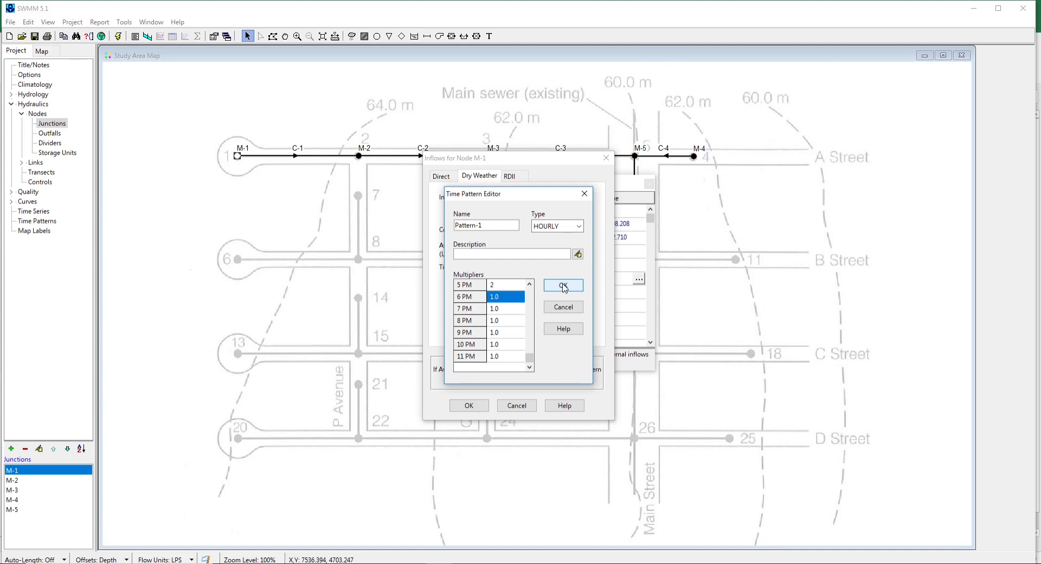
pyautogui.click(564, 287)
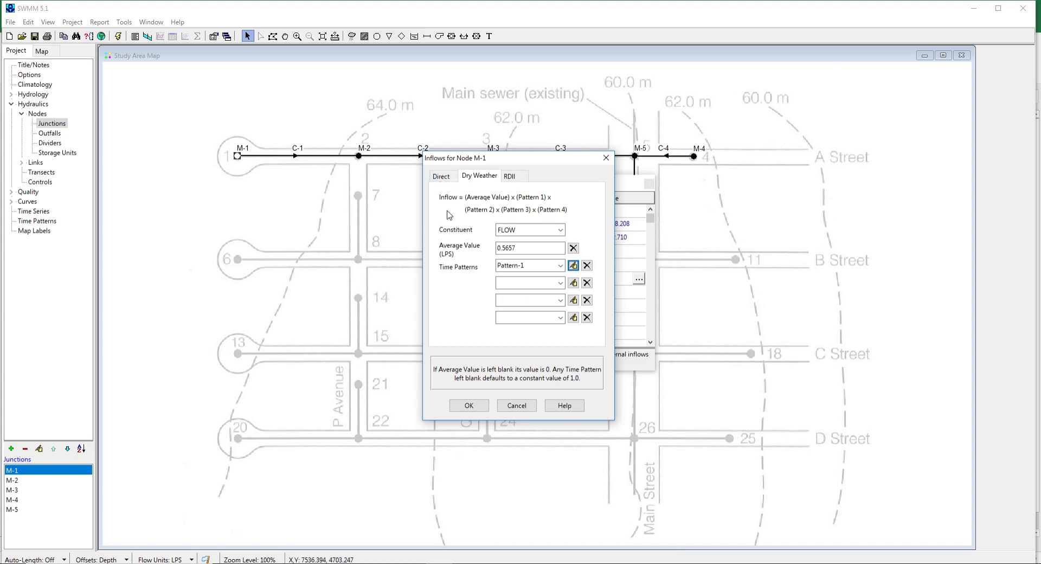
pyautogui.click(469, 406)
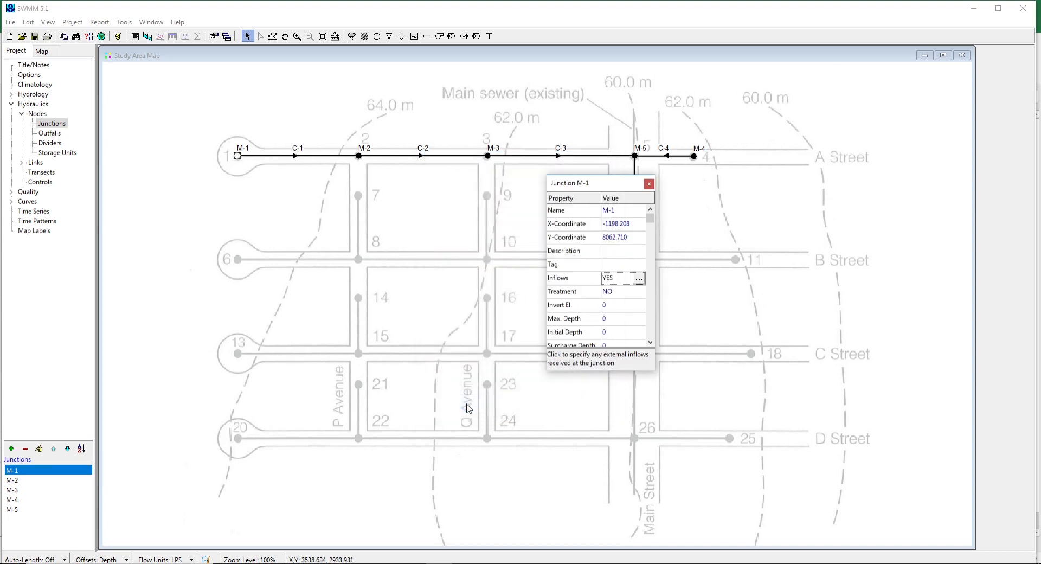
# Step: Set junction M-1's invert elevation to 62.85 and its maximum depth to 2.15, and close its properties
pyautogui.click(616, 305)
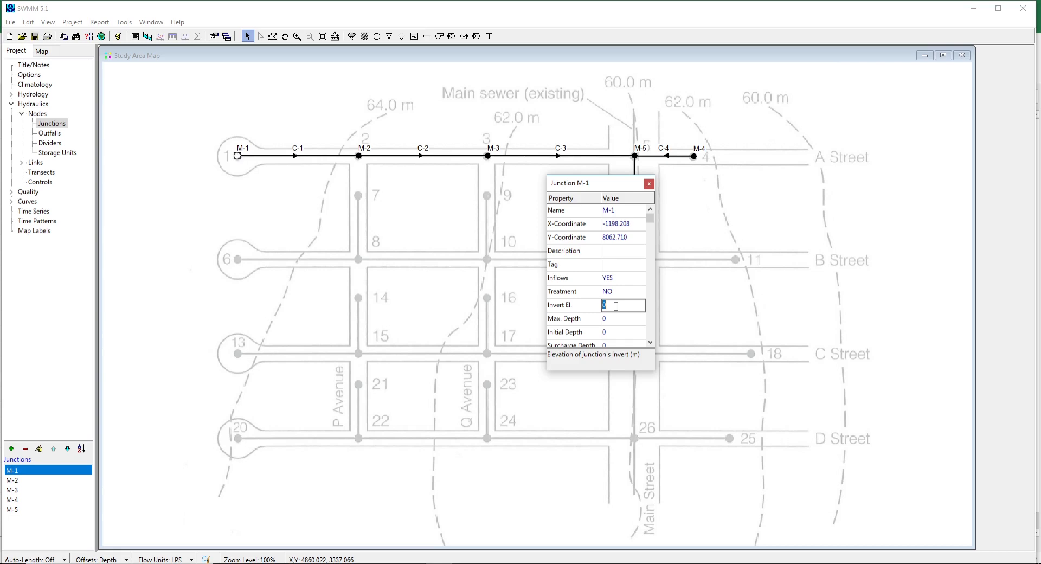
pyautogui.write('62.85')
pyautogui.click(619, 320)
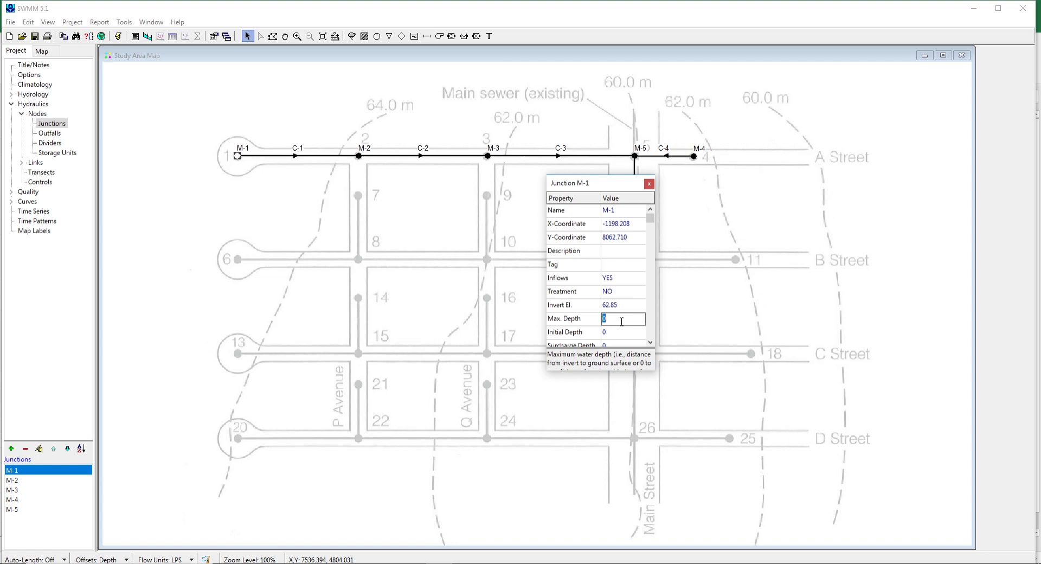
pyautogui.write('2.15')
pyautogui.click(652, 343)
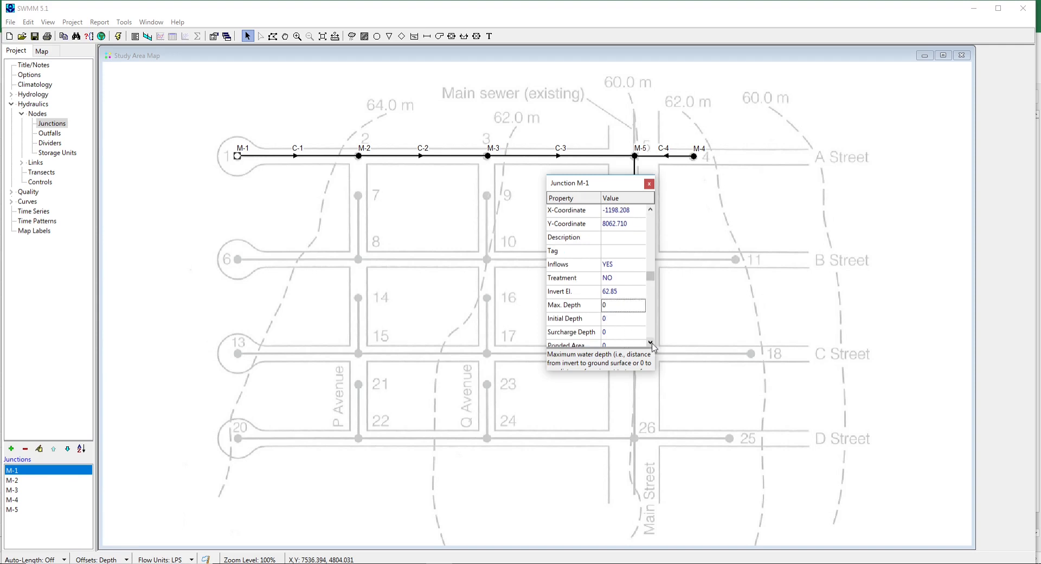
pyautogui.doubleClick(616, 307)
pyautogui.write('2.15')
pyautogui.click(651, 342)
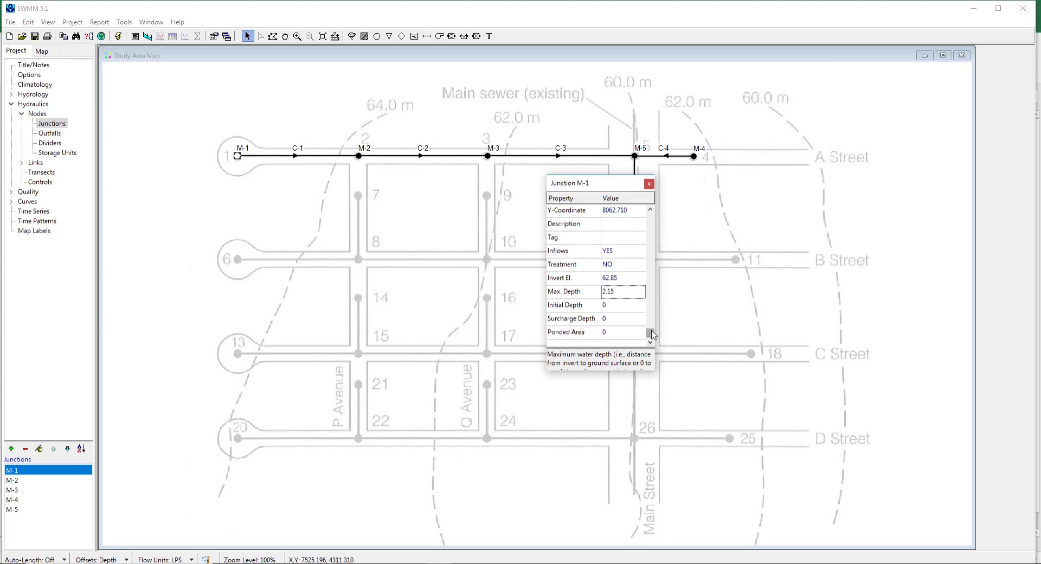
pyautogui.click(650, 211)
pyautogui.click(651, 210)
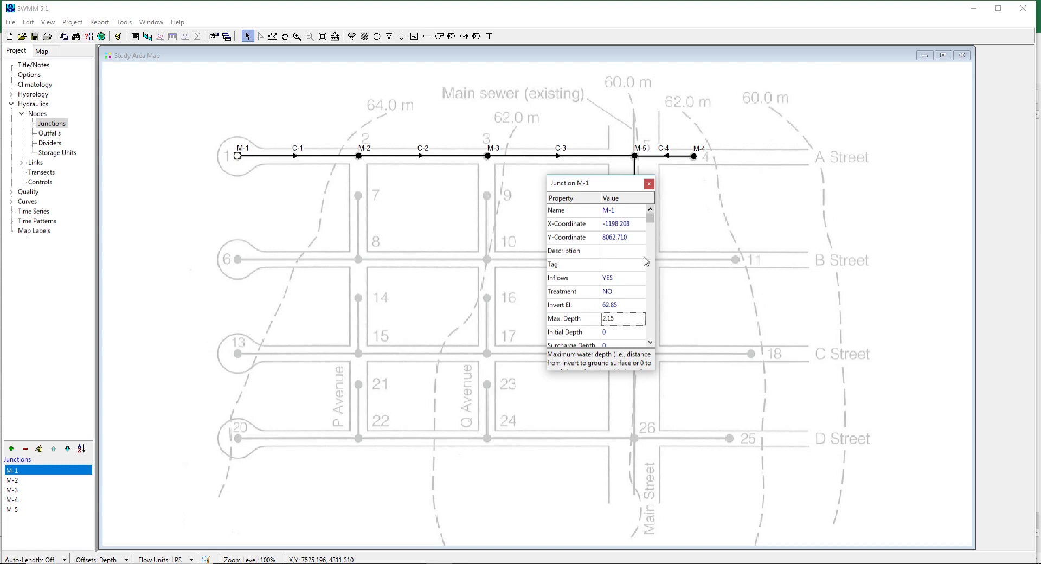
pyautogui.click(649, 184)
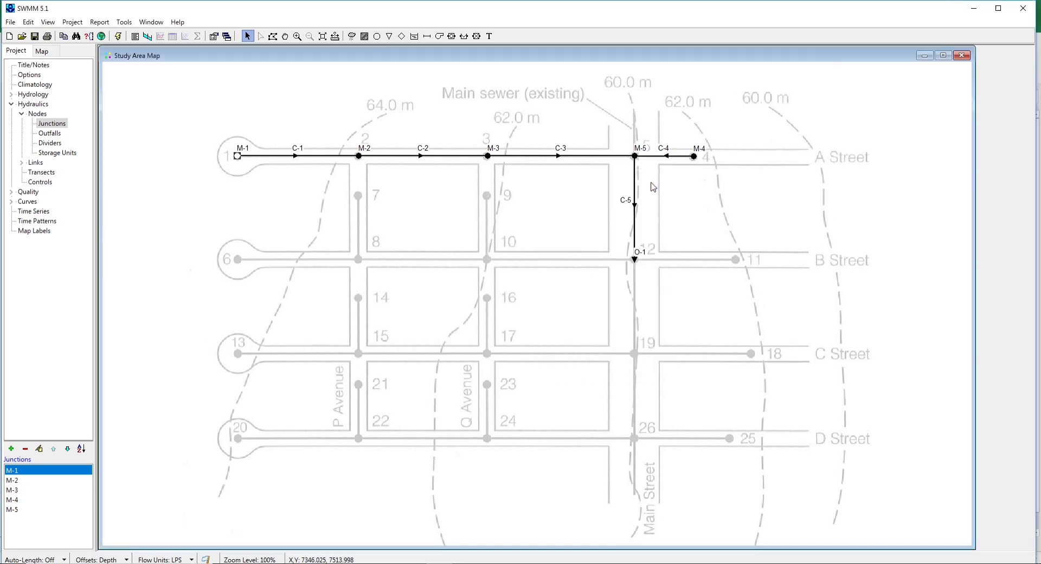
# Step: Open the inflows of junction M-2 and set the direct FLOW baseline to 0.0737
pyautogui.click(360, 157)
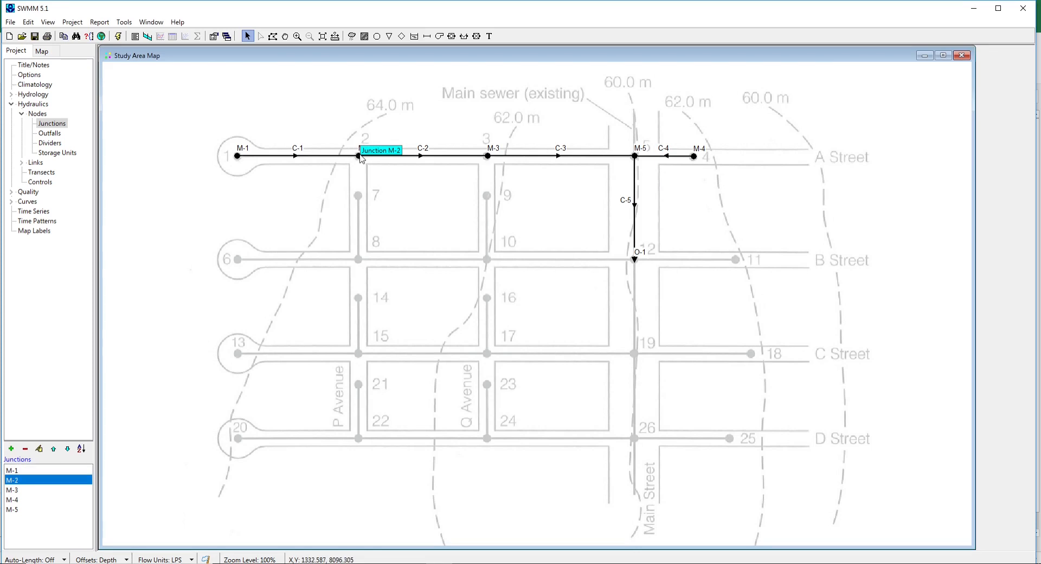
pyautogui.doubleClick(361, 156)
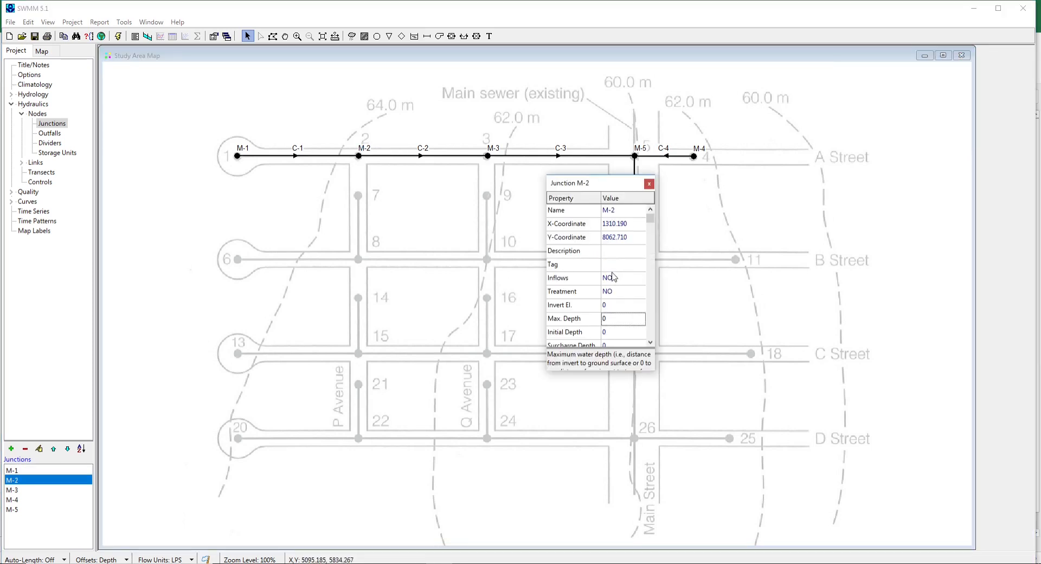
pyautogui.click(624, 279)
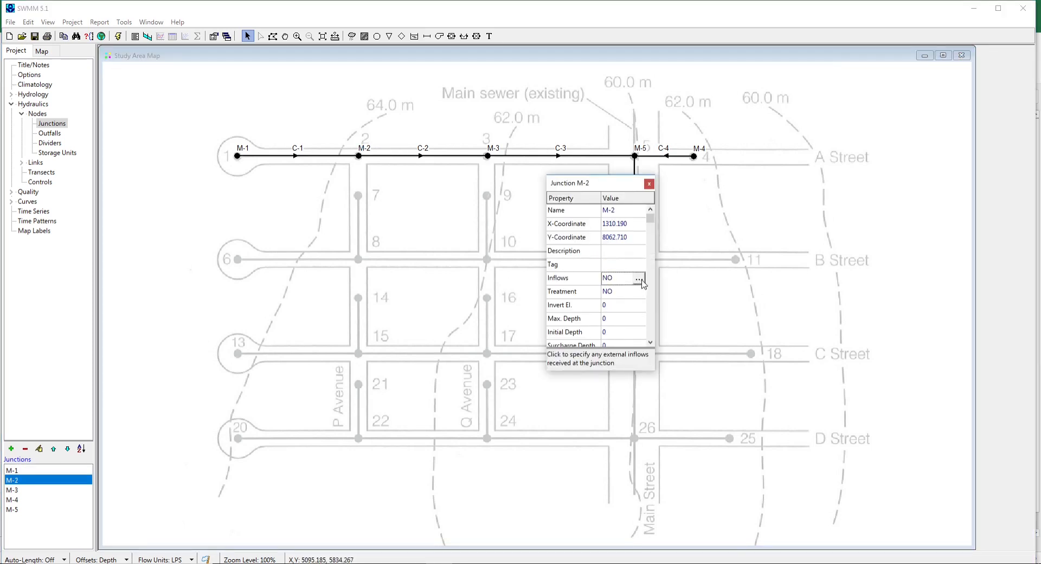
pyautogui.click(638, 280)
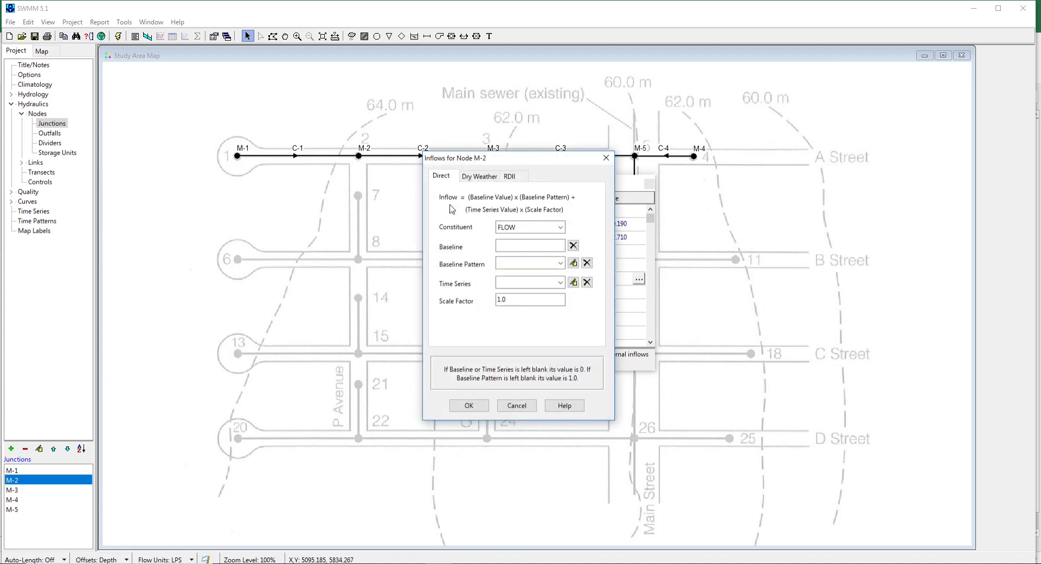
pyautogui.click(512, 246)
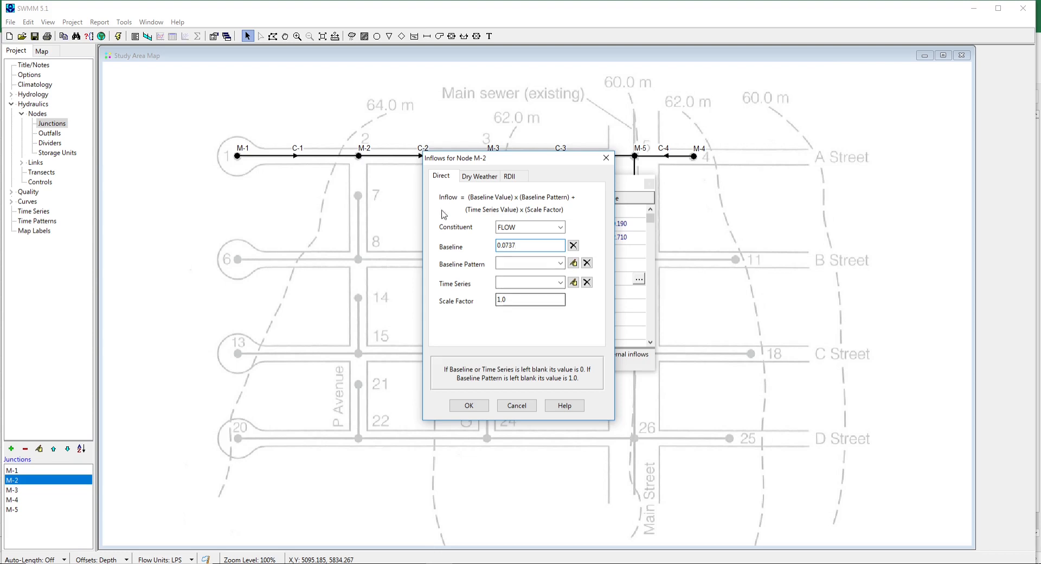
# Step: Give M-2 a dry weather FLOW average value of 0.6019 LPS with time pattern Pattern-1, and accept the inflows
pyautogui.click(477, 176)
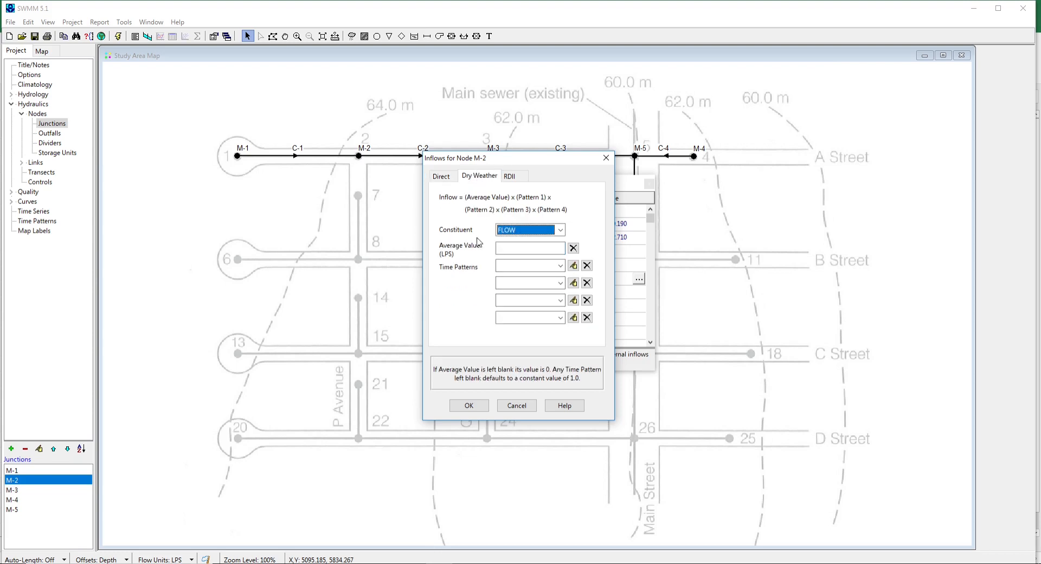
pyautogui.click(532, 250)
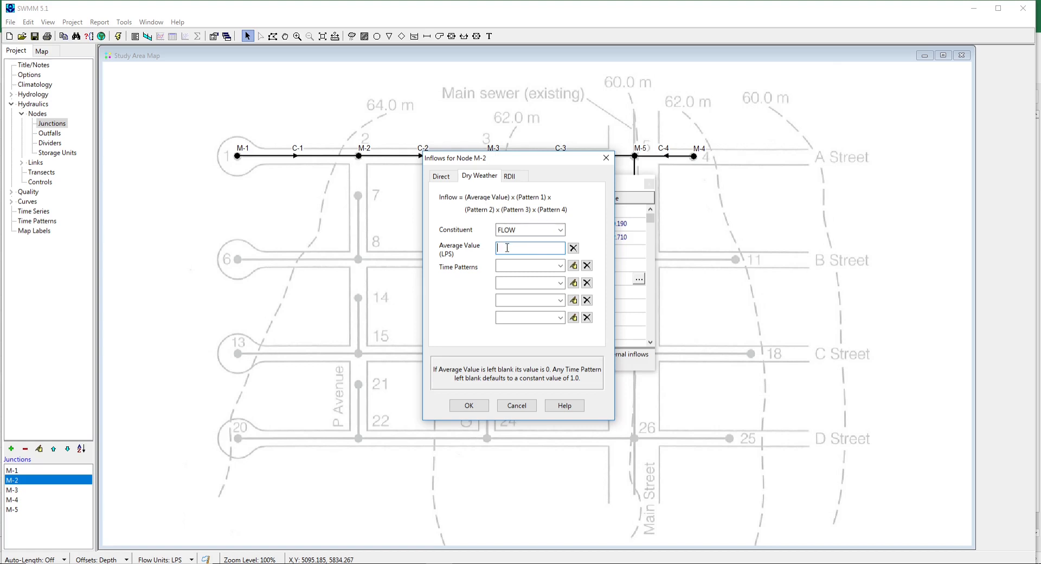
pyautogui.write('0.6019')
pyautogui.click(542, 265)
pyautogui.press('Down')
pyautogui.write('Pa')
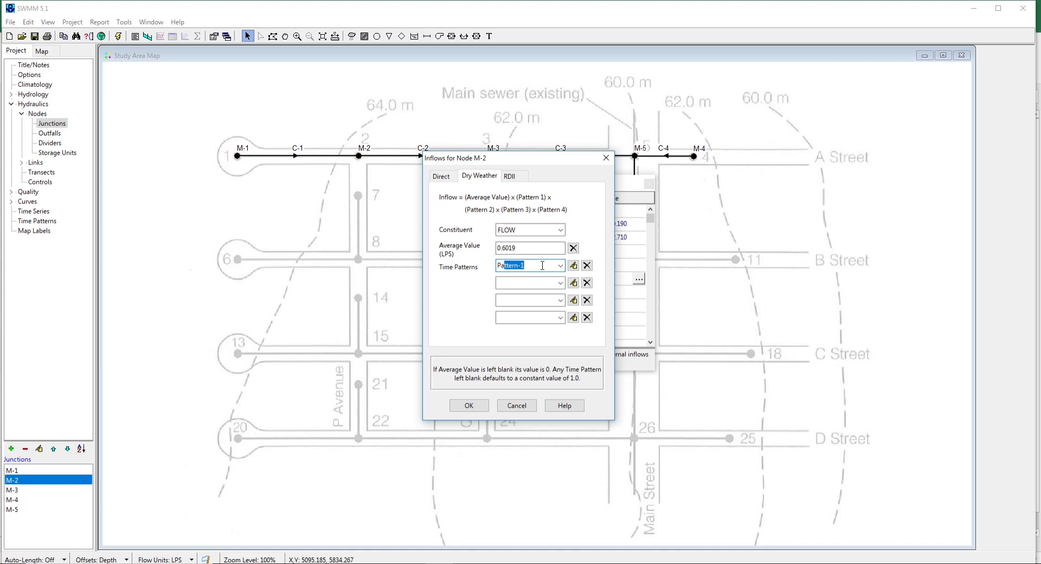
pyautogui.write('tter')
pyautogui.click(540, 265)
pyautogui.click(466, 406)
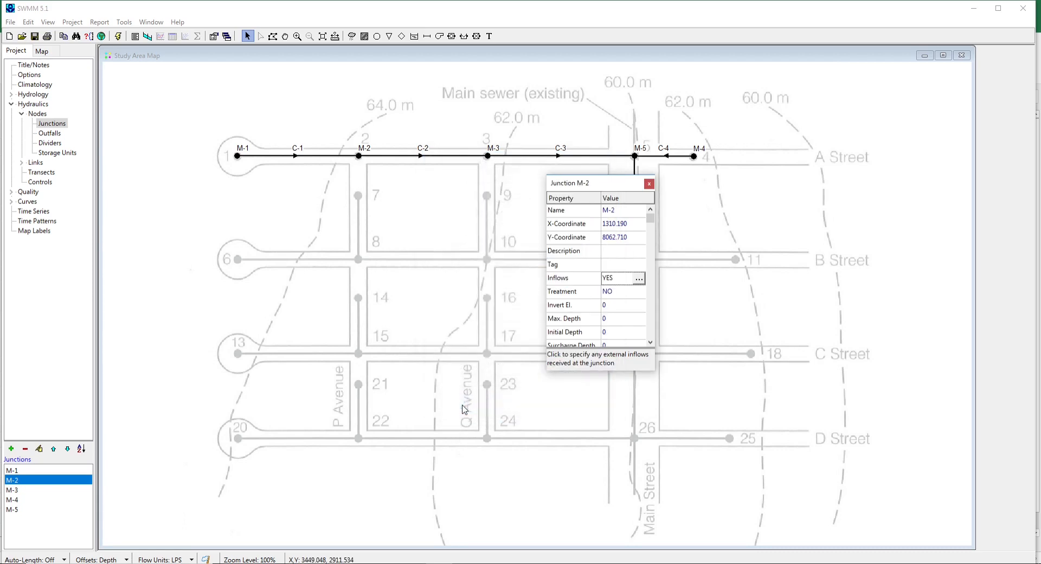
# Step: Set junction M-2's invert elevation to 61.65 and its maximum depth to 2.15, and close its properties
pyautogui.click(619, 305)
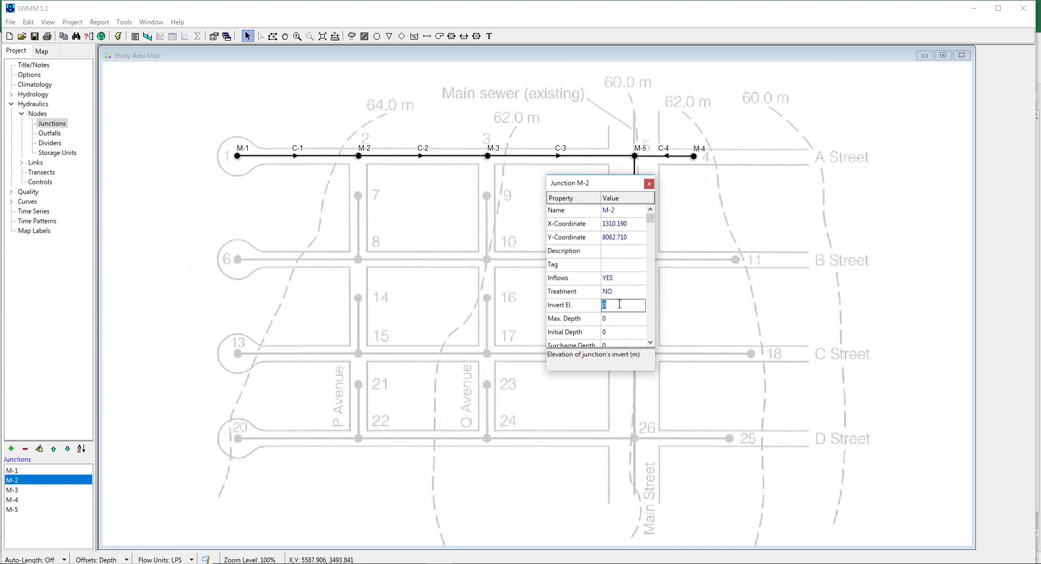
pyautogui.write('61.65')
pyautogui.click(616, 321)
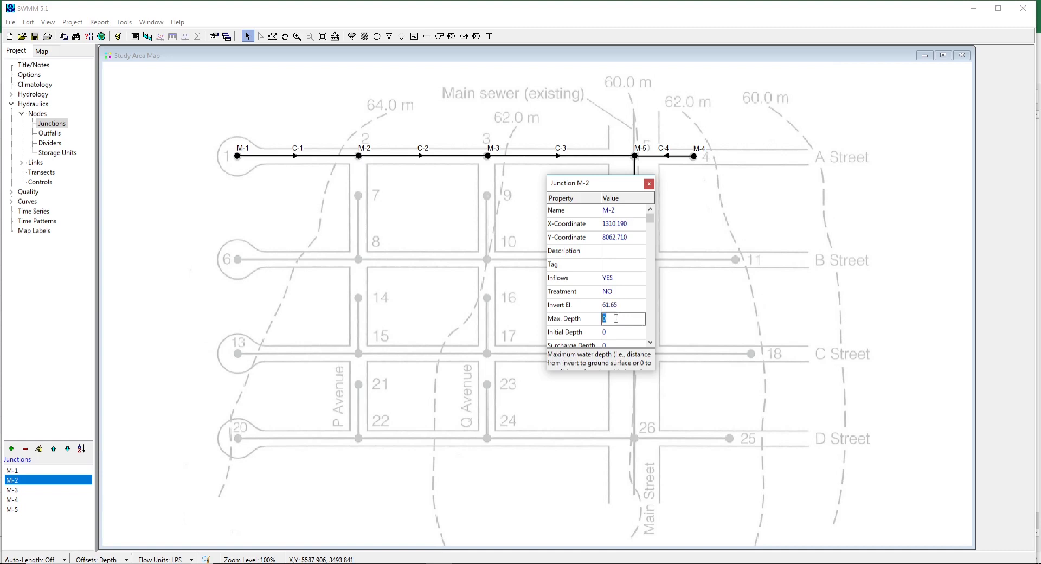
pyautogui.write('2.15')
pyautogui.click(649, 184)
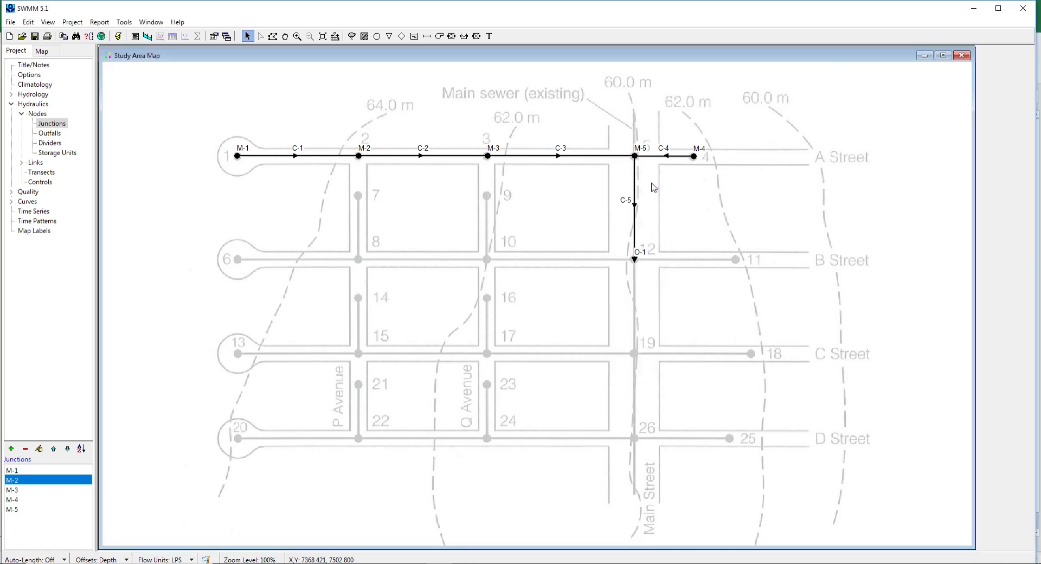
# Step: Open the inflows of junction M-3 and set the direct FLOW baseline to 0.081
pyautogui.doubleClick(487, 157)
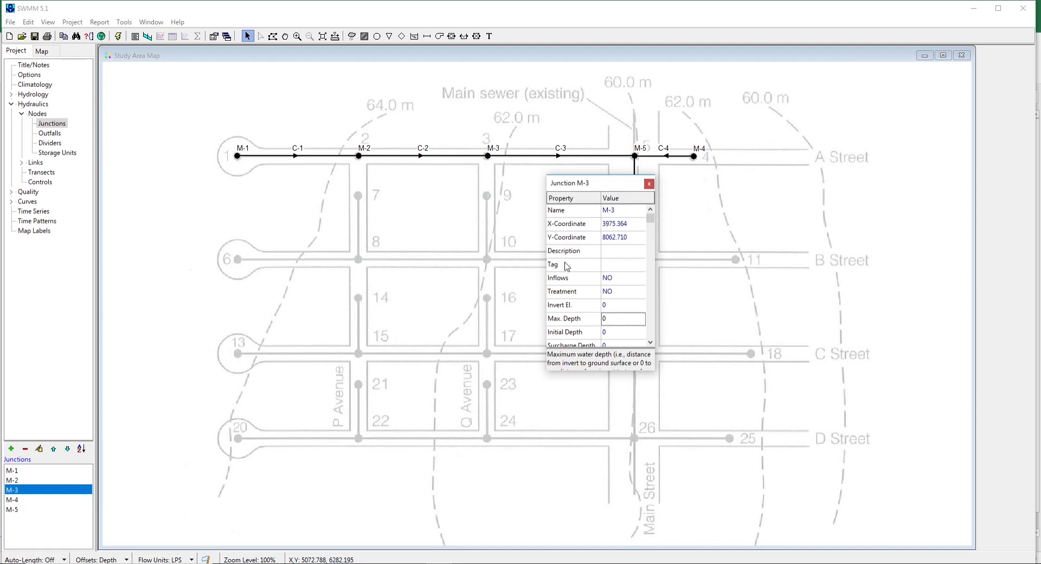
pyautogui.click(615, 281)
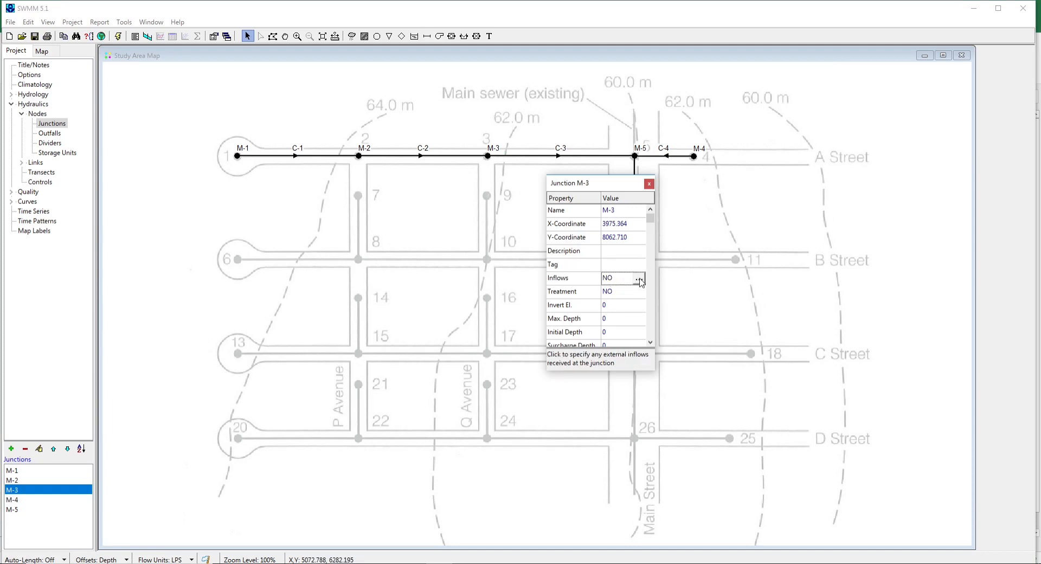
pyautogui.click(640, 279)
pyautogui.click(526, 245)
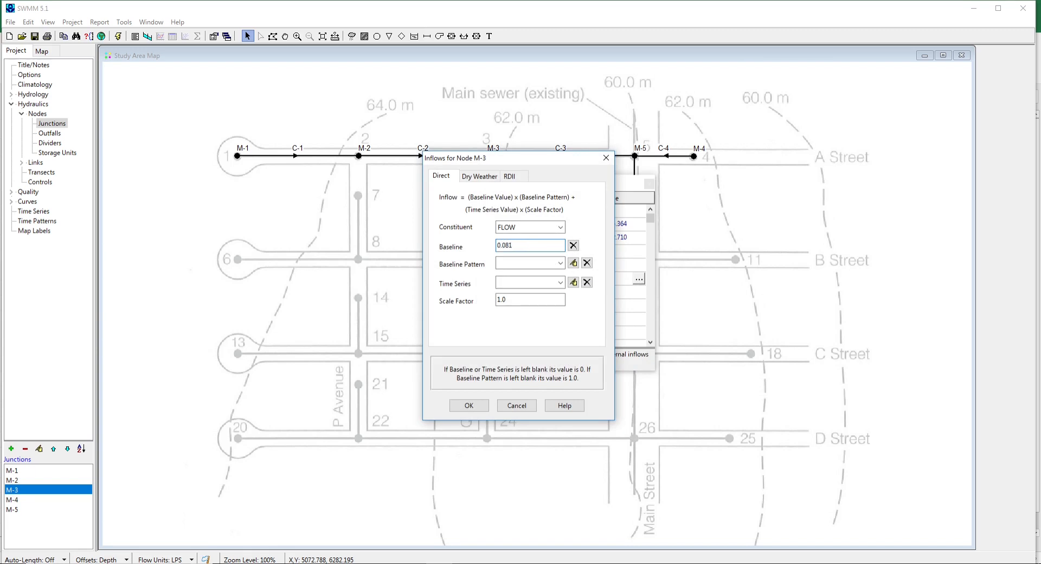
pyautogui.write('0.081')
# Step: Give M-3 a dry weather FLOW average value of 0.5296 LPS with time pattern Pattern-1, and accept the inflows
pyautogui.click(470, 176)
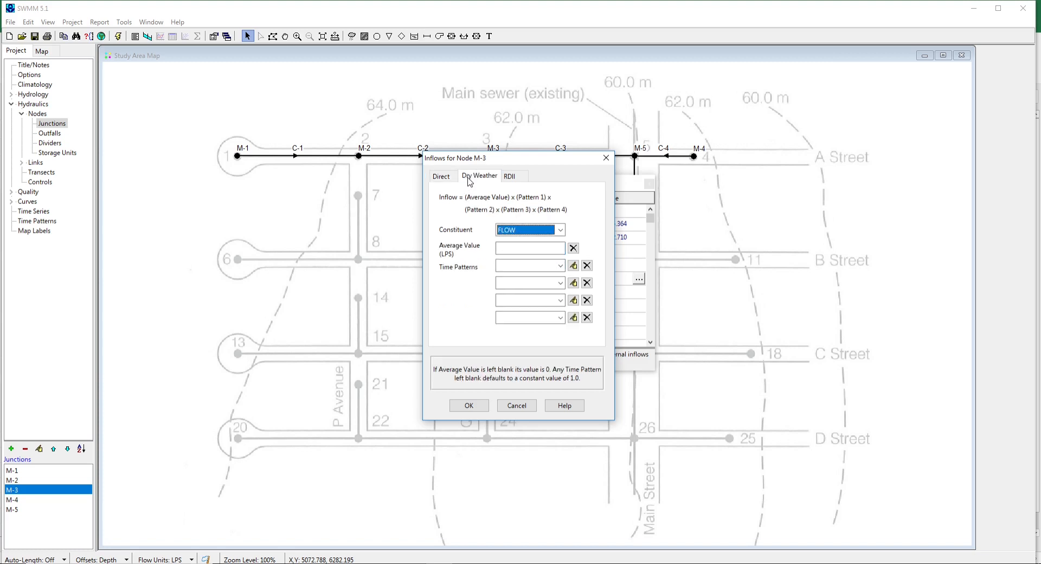
pyautogui.click(526, 248)
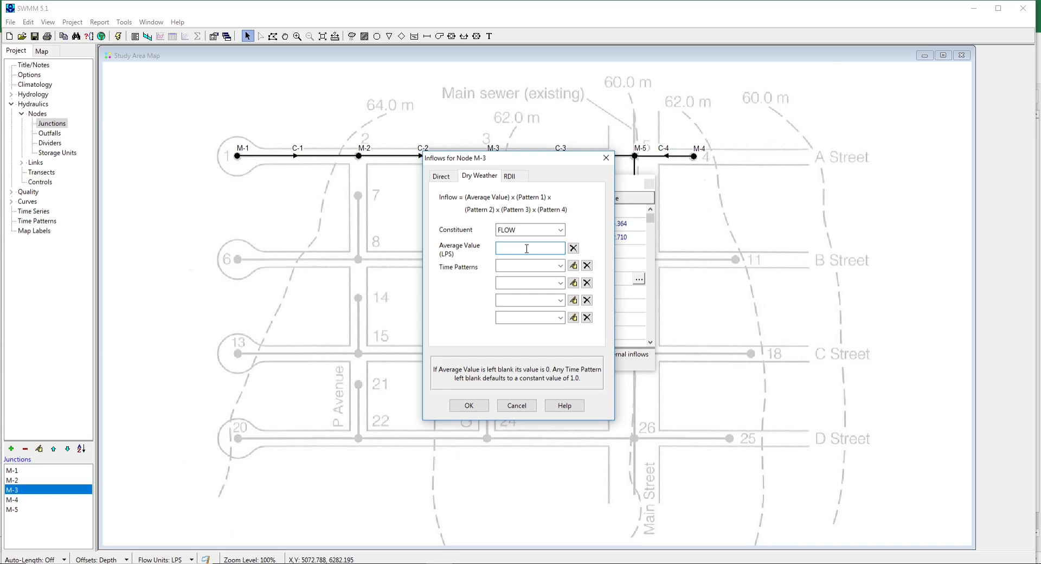
pyautogui.write('0.5296')
pyautogui.click(529, 264)
pyautogui.press('Down')
pyautogui.click(529, 264)
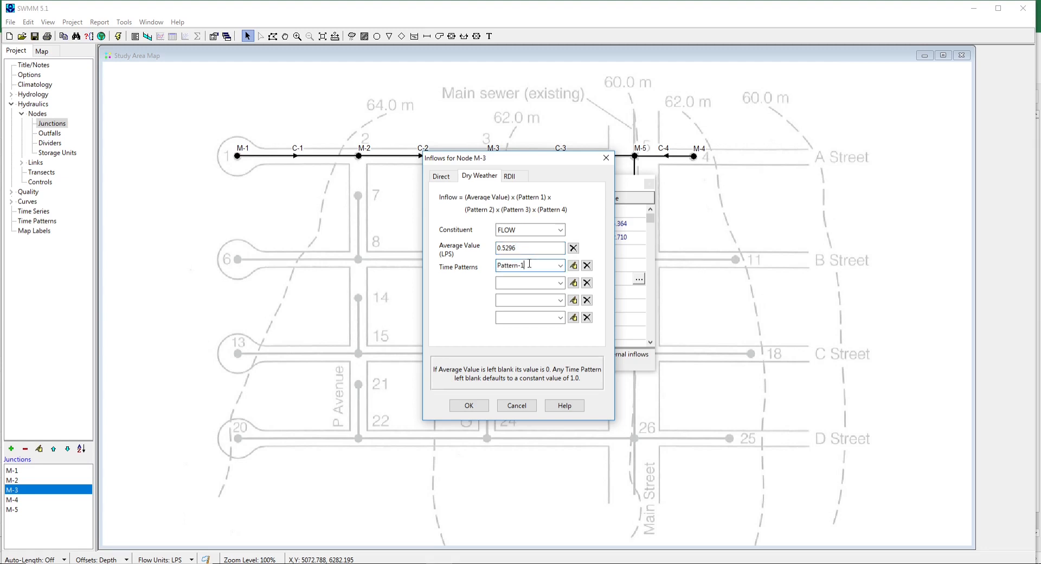
pyautogui.click(467, 407)
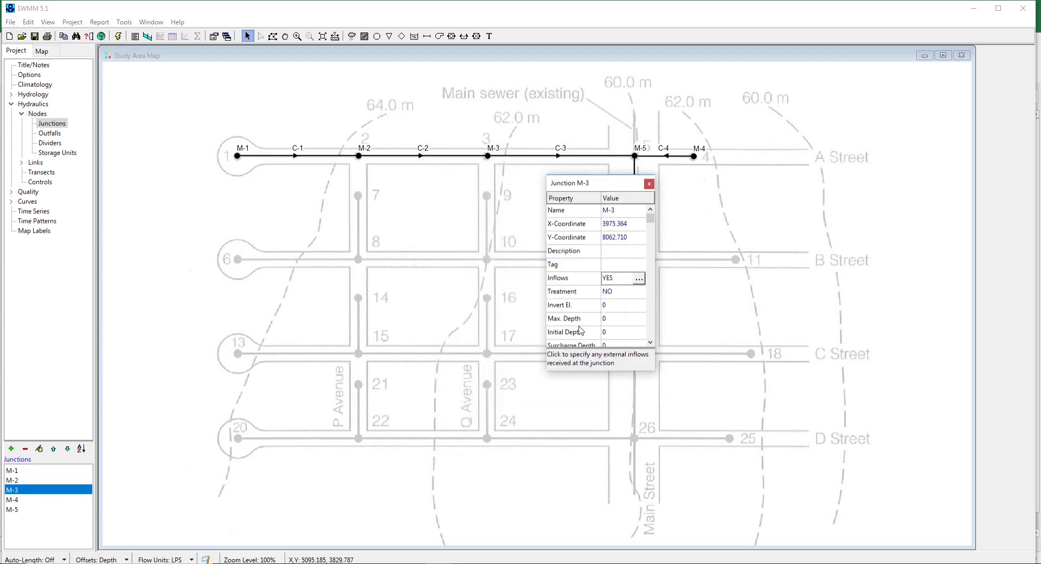
# Step: Set junction M-3's invert elevation to 60.25 and its maximum depth to 2.15, and close its properties
pyautogui.click(624, 304)
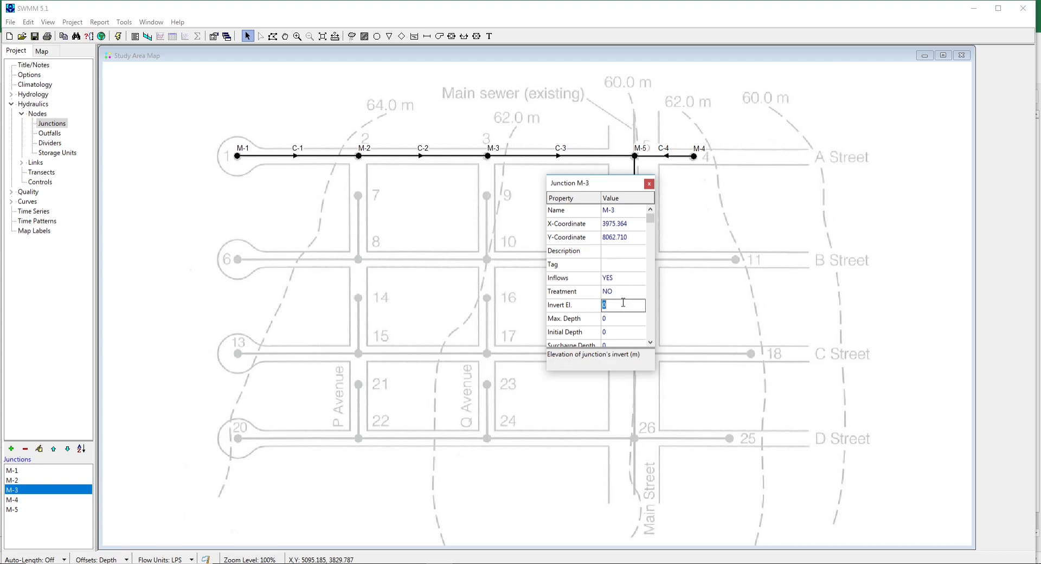
pyautogui.write('60.25')
pyautogui.click(616, 318)
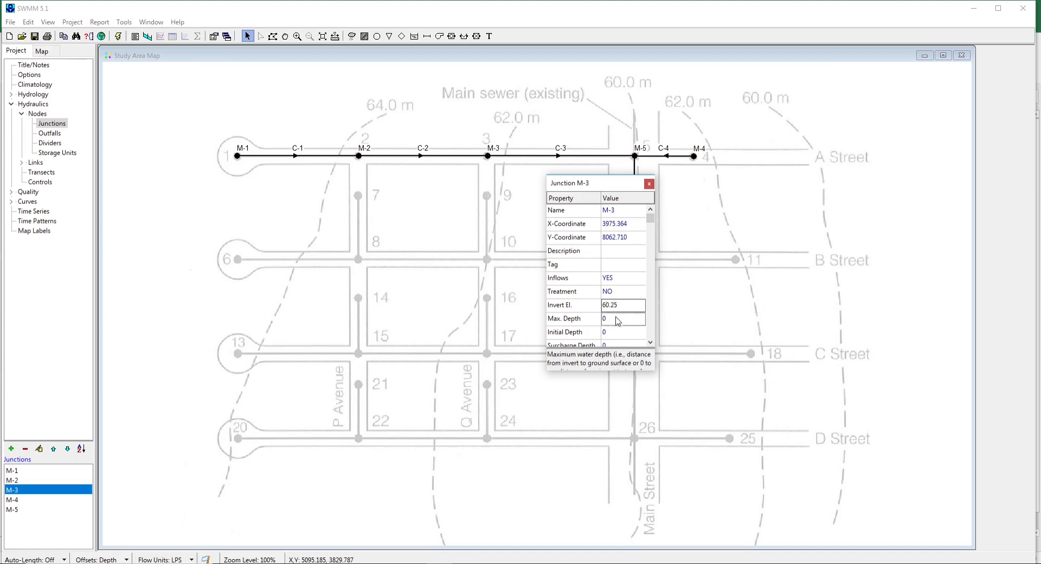
pyautogui.write('2.15')
pyautogui.click(649, 184)
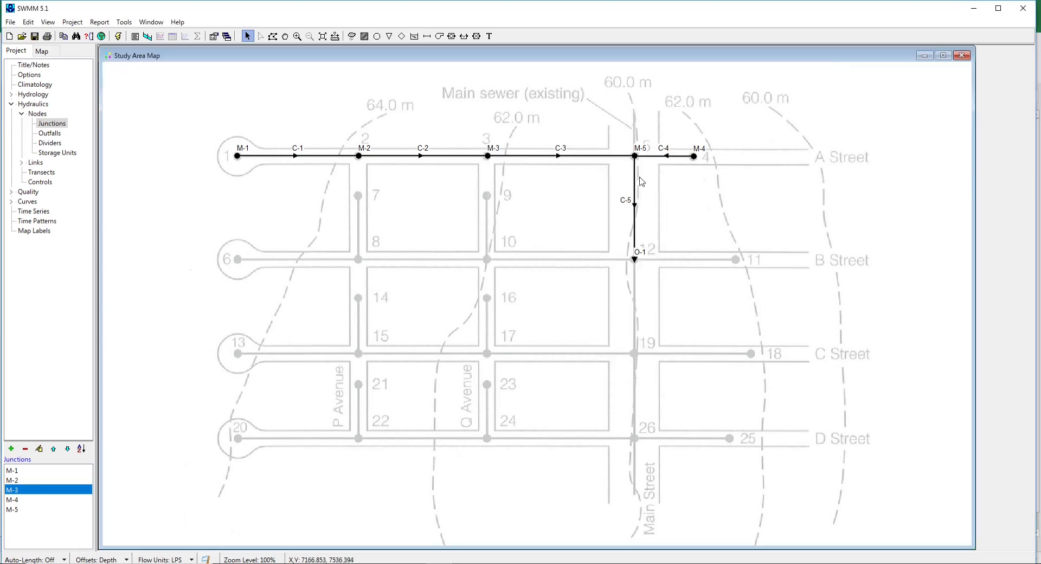
# Step: Open the inflows of junction M-4 and set the direct FLOW baseline to 0.0721
pyautogui.click(694, 156)
pyautogui.doubleClick(694, 157)
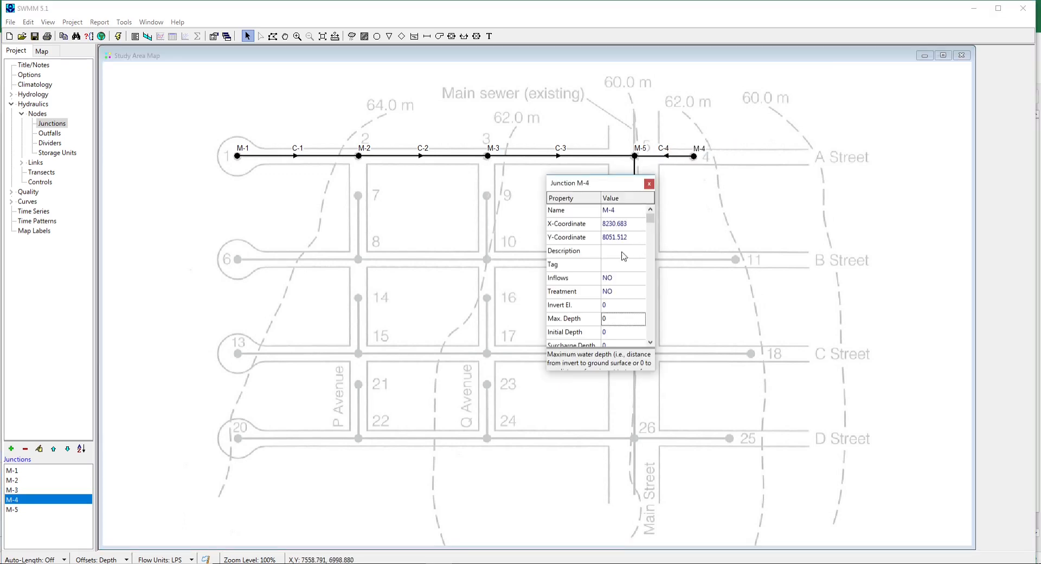
pyautogui.click(615, 282)
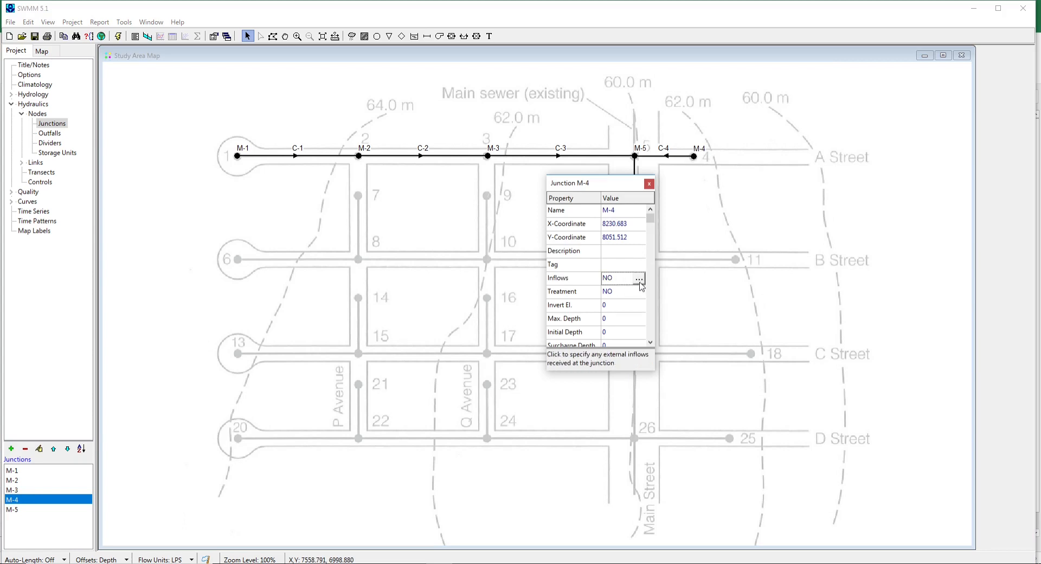
pyautogui.click(638, 281)
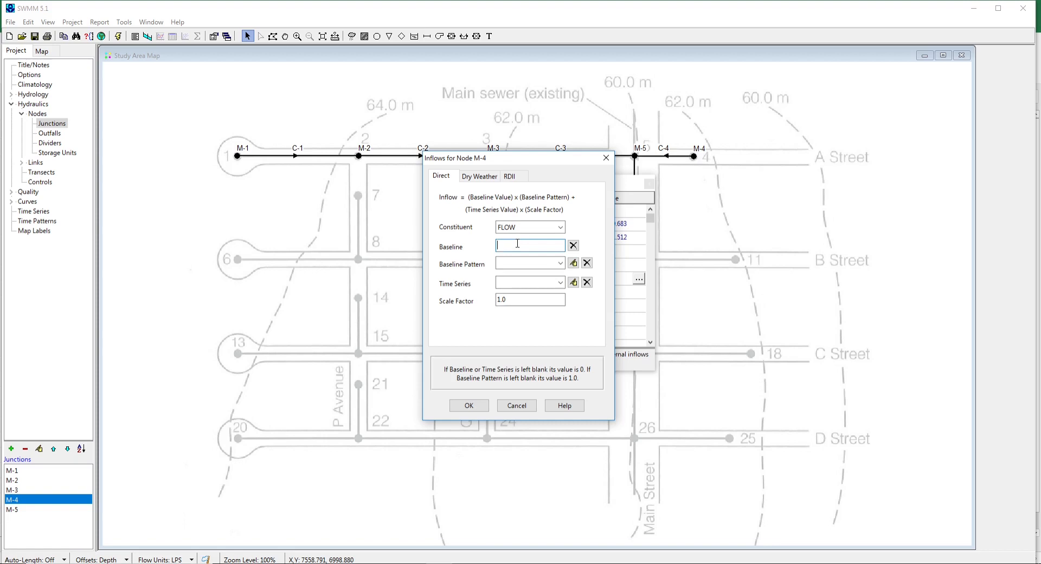
pyautogui.write('0.0721')
# Step: Give M-4 a dry weather FLOW average value of 1.0833 LPS with time pattern Pattern-1, and accept the inflows
pyautogui.click(479, 179)
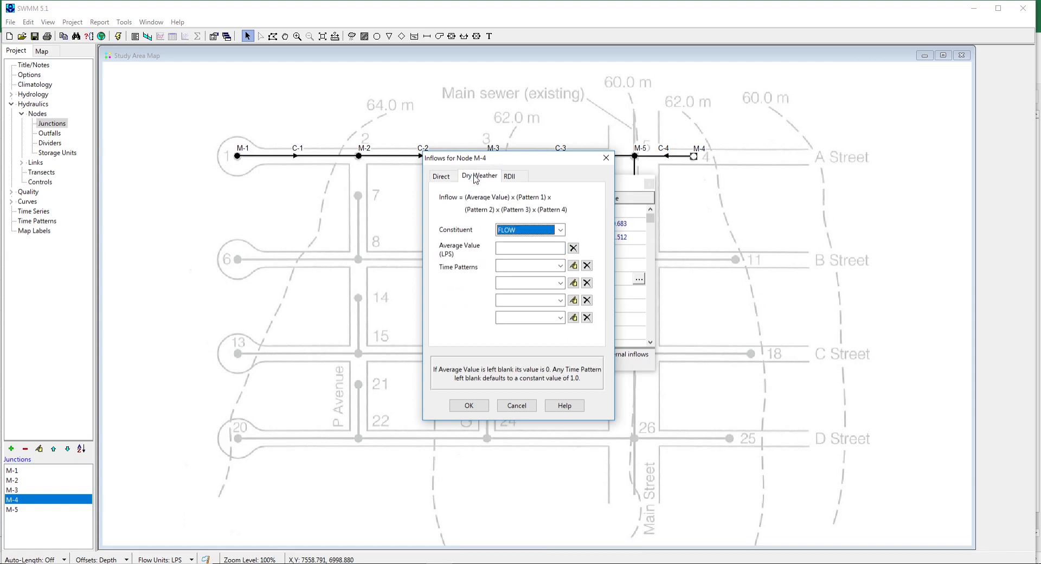
pyautogui.click(513, 247)
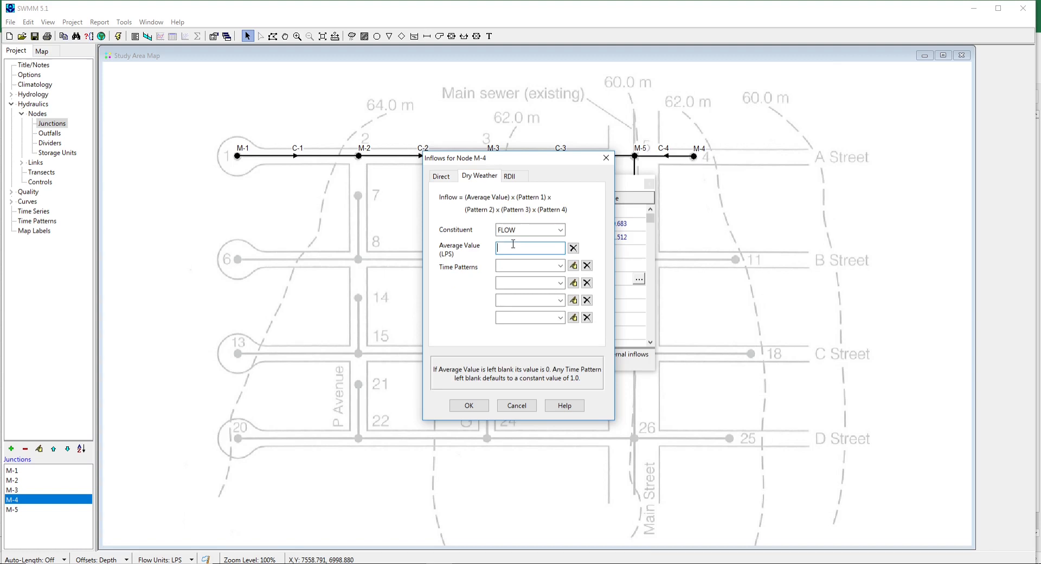
pyautogui.write('1.0833')
pyautogui.click(532, 265)
pyautogui.press('Down')
pyautogui.click(533, 265)
pyautogui.click(469, 407)
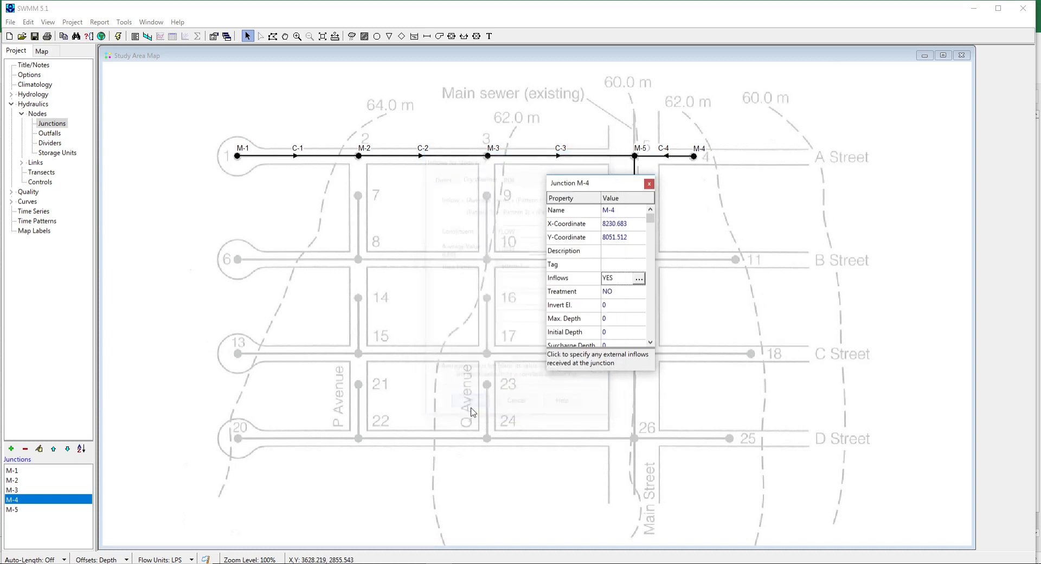
# Step: Set junction M-4's invert elevation to 59.73 and its maximum depth to 2.15, and close its properties
pyautogui.click(609, 306)
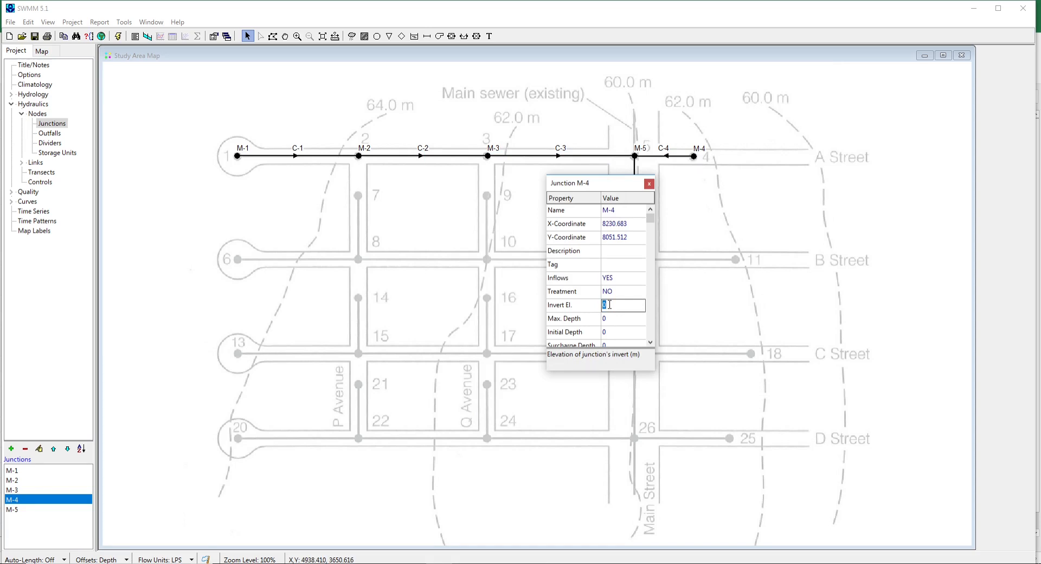
pyautogui.write('59.7')
pyautogui.write('3')
pyautogui.click(611, 319)
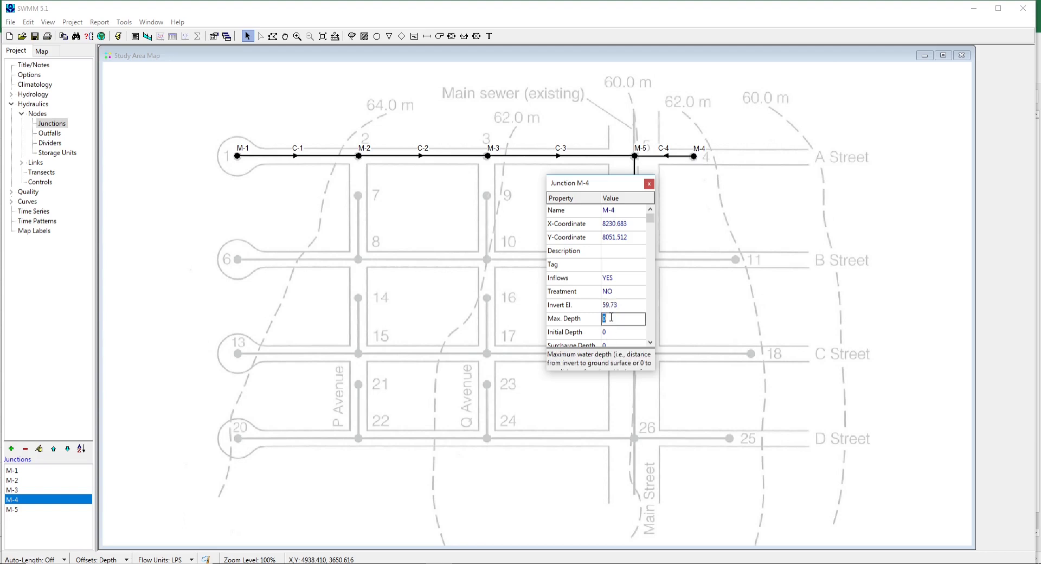
pyautogui.write('2.15')
pyautogui.click(649, 183)
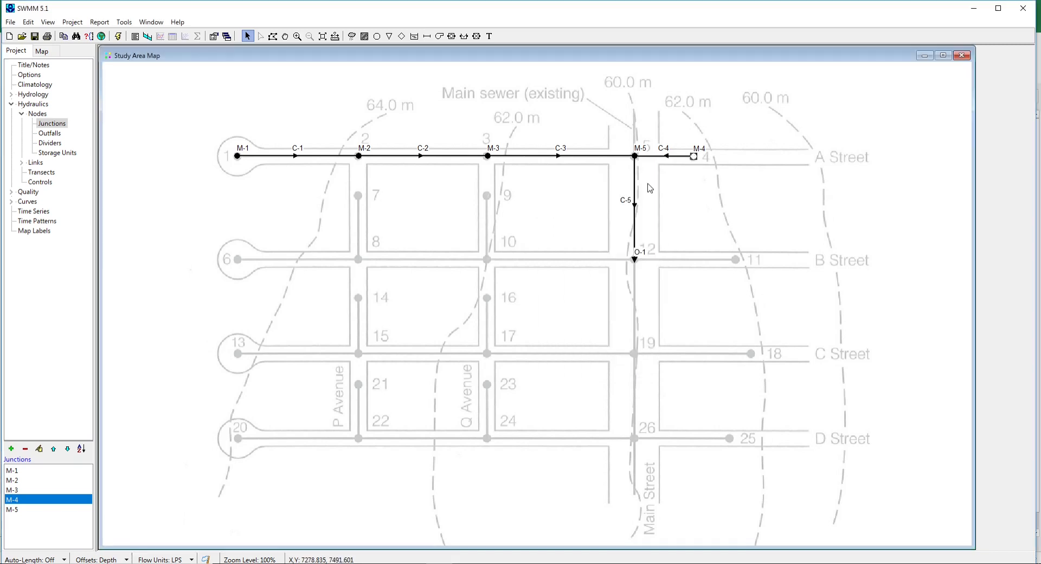
# Step: Open the inflows of junction M-5 and set the direct FLOW baseline to 370.0559
pyautogui.doubleClick(634, 157)
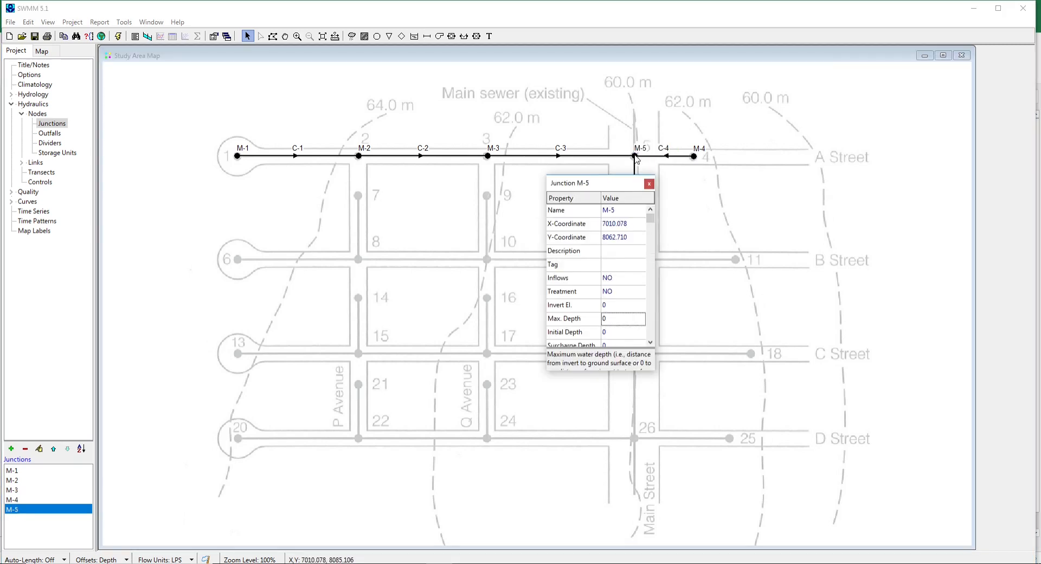
pyautogui.click(624, 278)
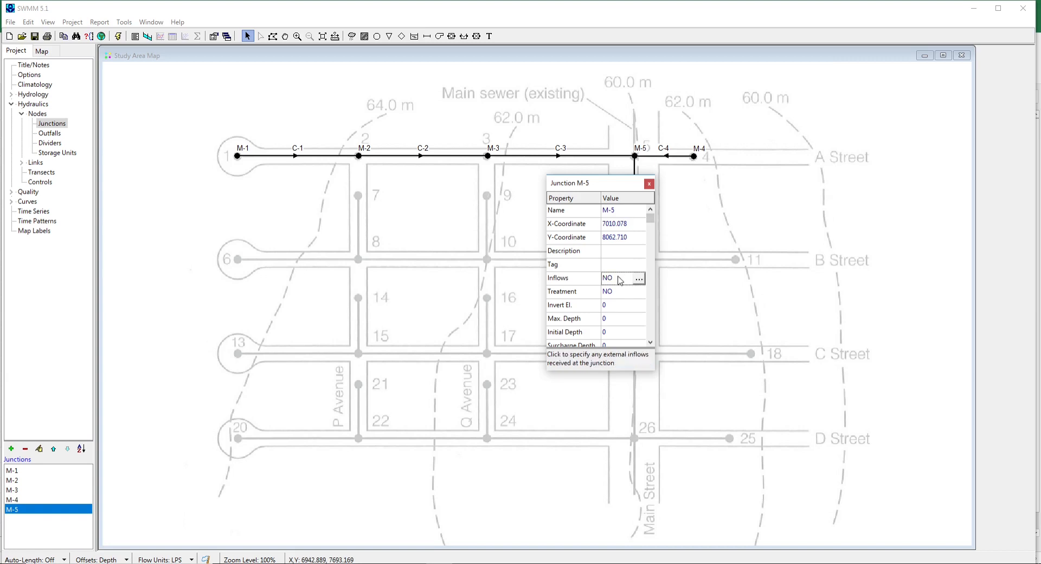
pyautogui.click(639, 281)
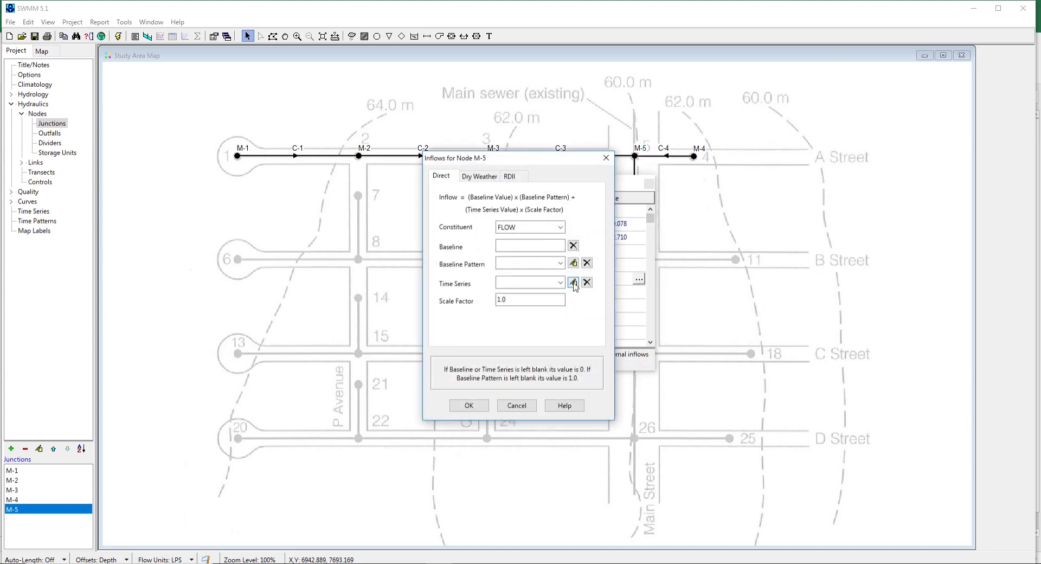
pyautogui.click(509, 245)
pyautogui.write('370')
pyautogui.write('0559')
# Step: Give M-5 a dry weather FLOW average value of 0.2046 LPS with time pattern Pattern-1, and accept the inflows
pyautogui.click(475, 177)
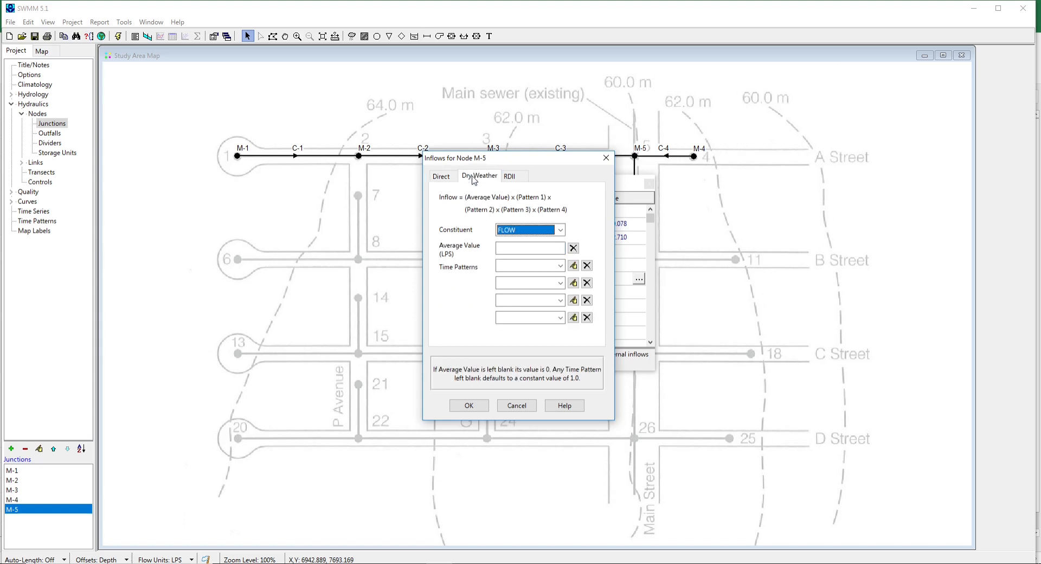
pyautogui.click(504, 248)
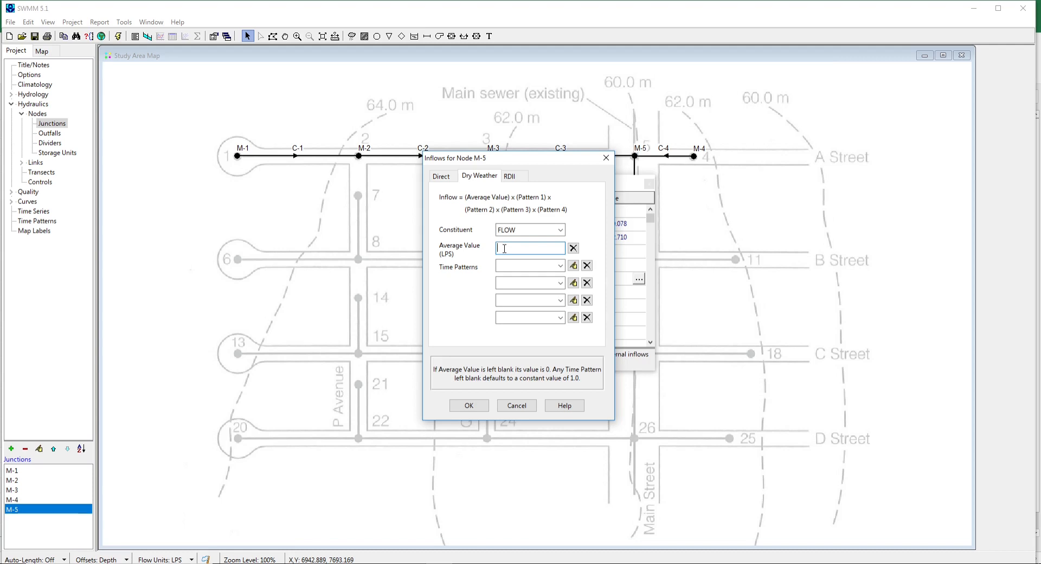
pyautogui.write('0.2046')
pyautogui.click(525, 266)
pyautogui.press('Down')
pyautogui.click(526, 264)
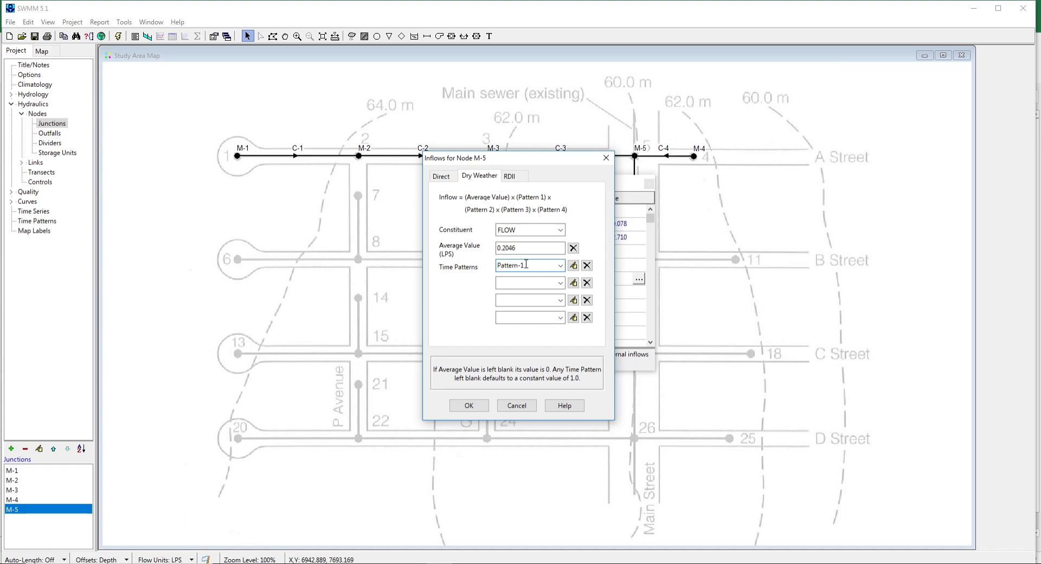
pyautogui.click(469, 406)
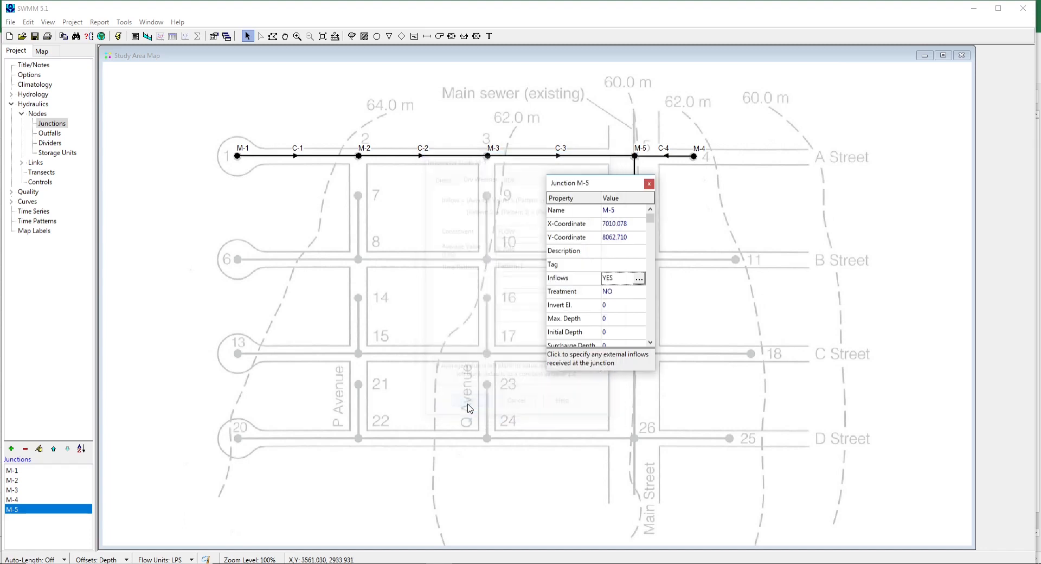
# Step: Set junction M-5's invert elevation to 55.35 and its maximum depth to 4.69, and close its properties
pyautogui.click(618, 307)
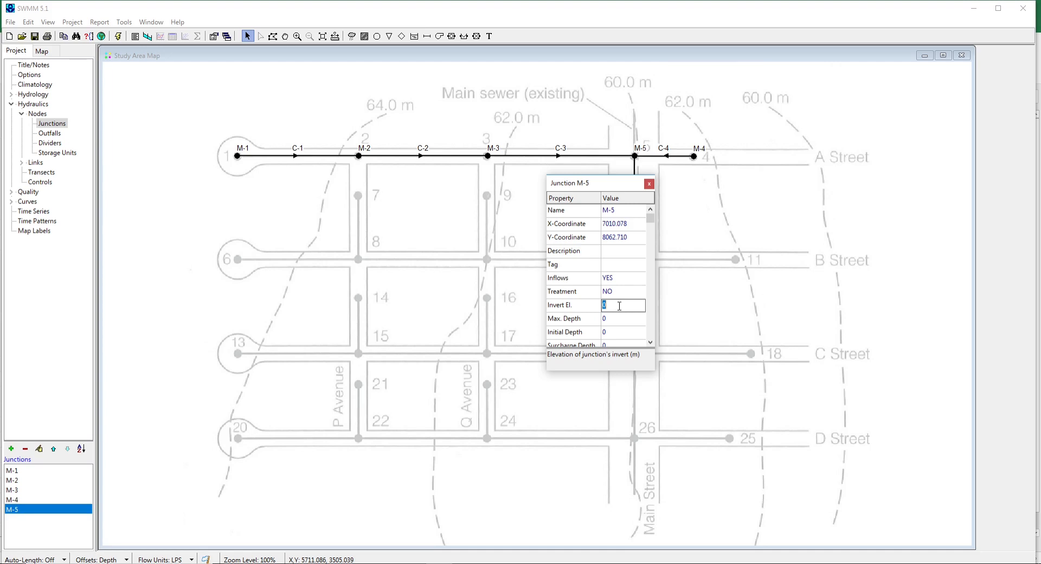
pyautogui.write('55.35')
pyautogui.click(611, 318)
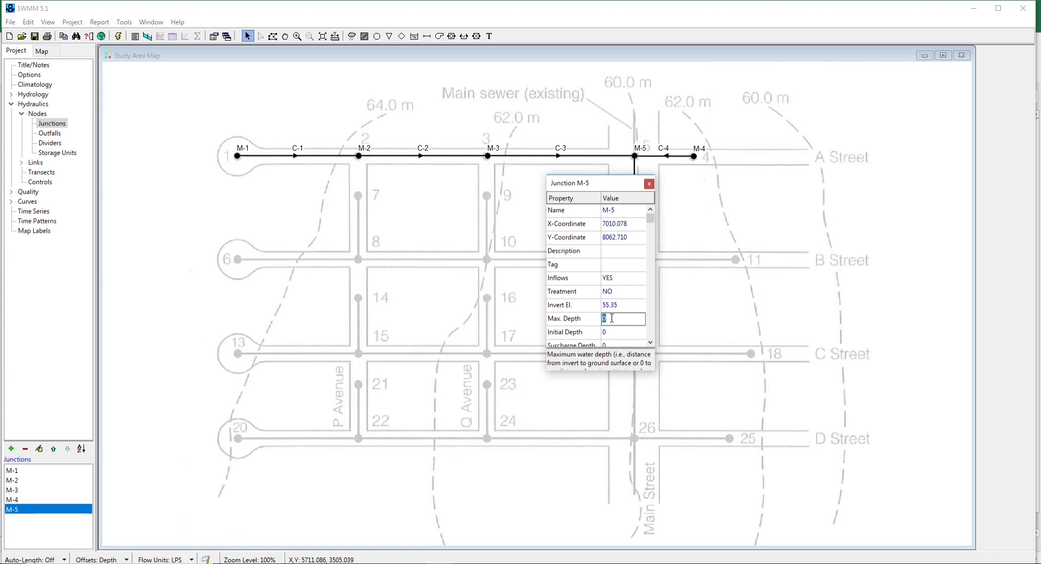
pyautogui.write('4.69')
pyautogui.click(649, 184)
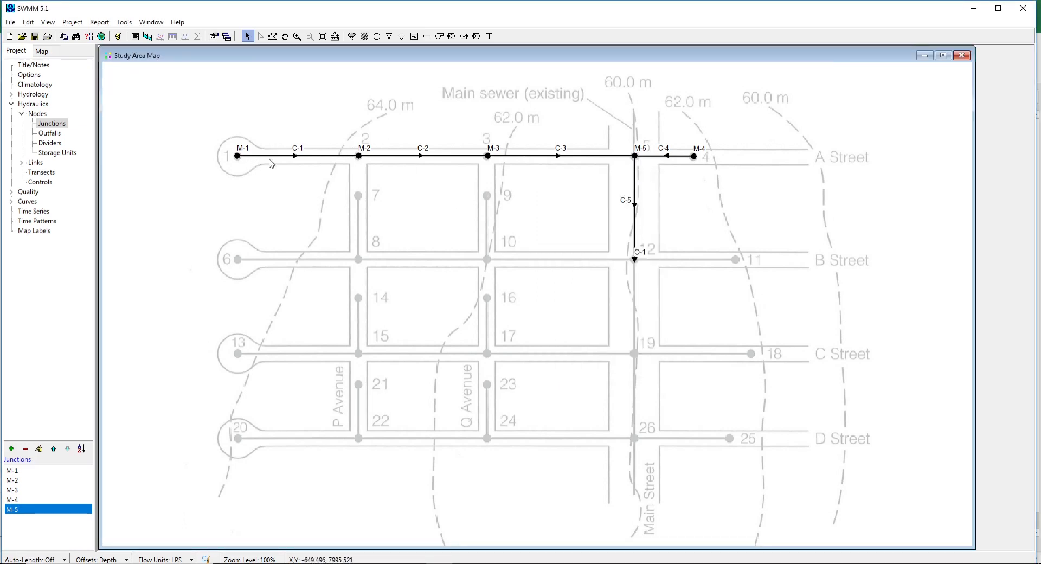
# Step: Set conduit C-1's maximum depth to 0.15 m and its length to 53 m, and close its properties
pyautogui.doubleClick(296, 157)
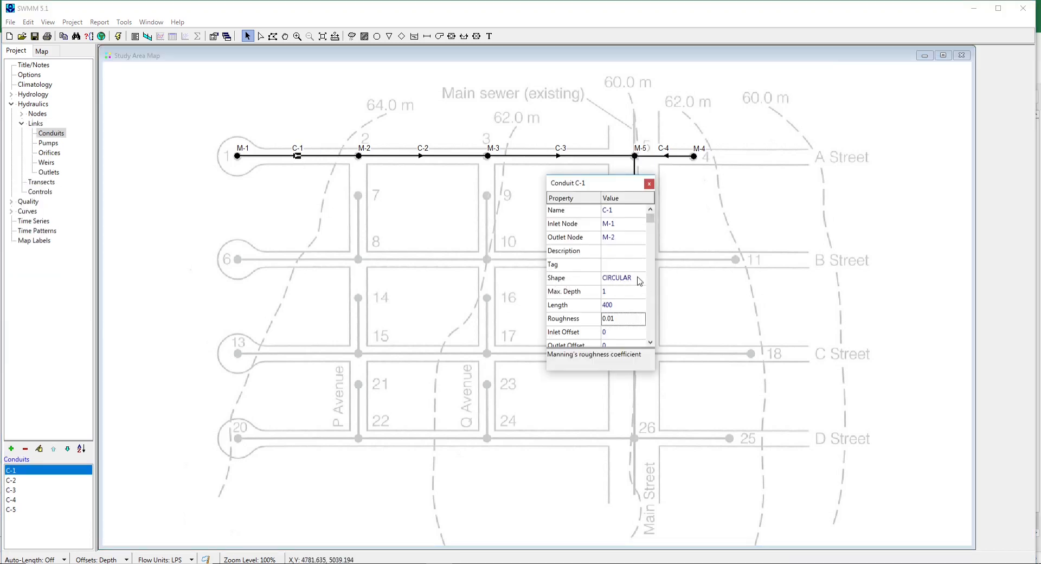
pyautogui.click(614, 291)
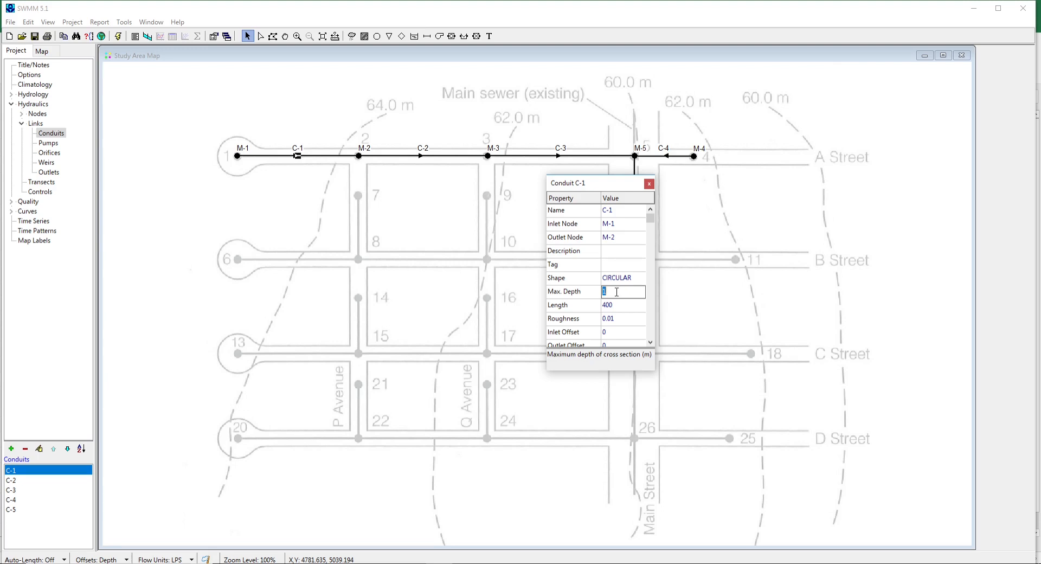
pyautogui.write('0.15')
pyautogui.click(622, 306)
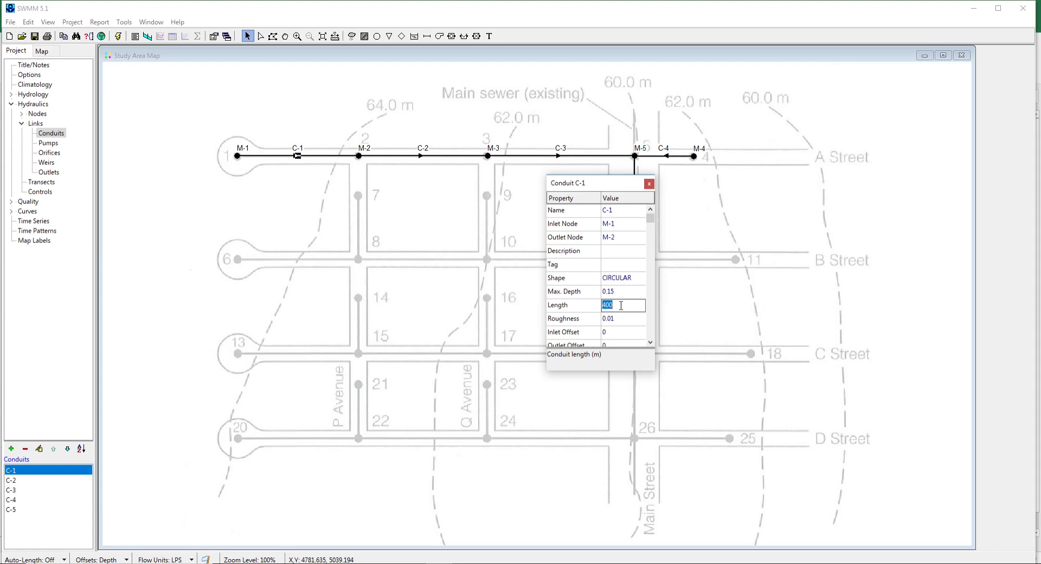
pyautogui.write('53')
pyautogui.click(622, 319)
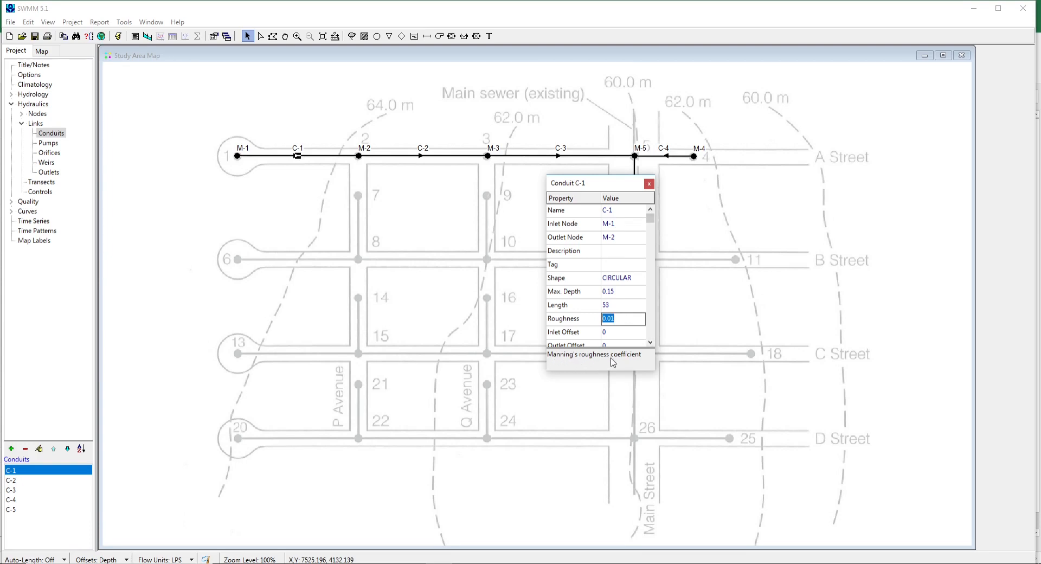
pyautogui.click(650, 342)
pyautogui.click(650, 342)
pyautogui.click(650, 344)
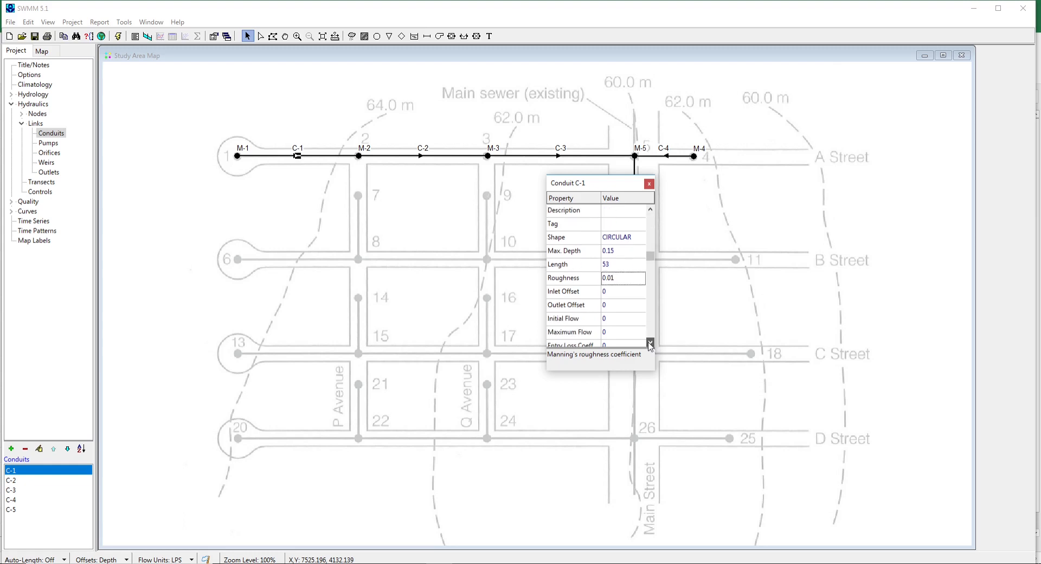
pyautogui.click(650, 344)
pyautogui.click(651, 344)
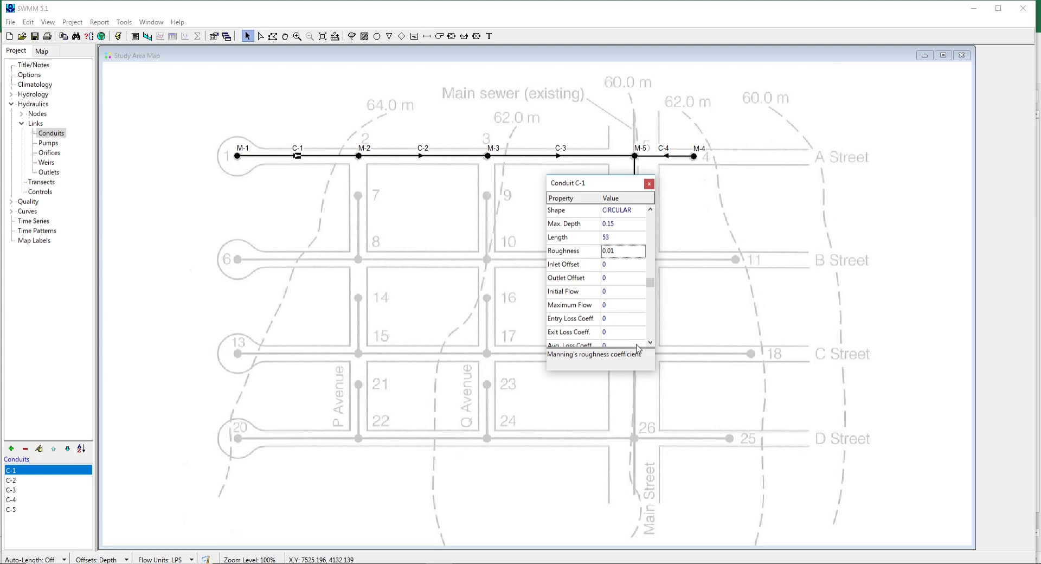
pyautogui.click(649, 184)
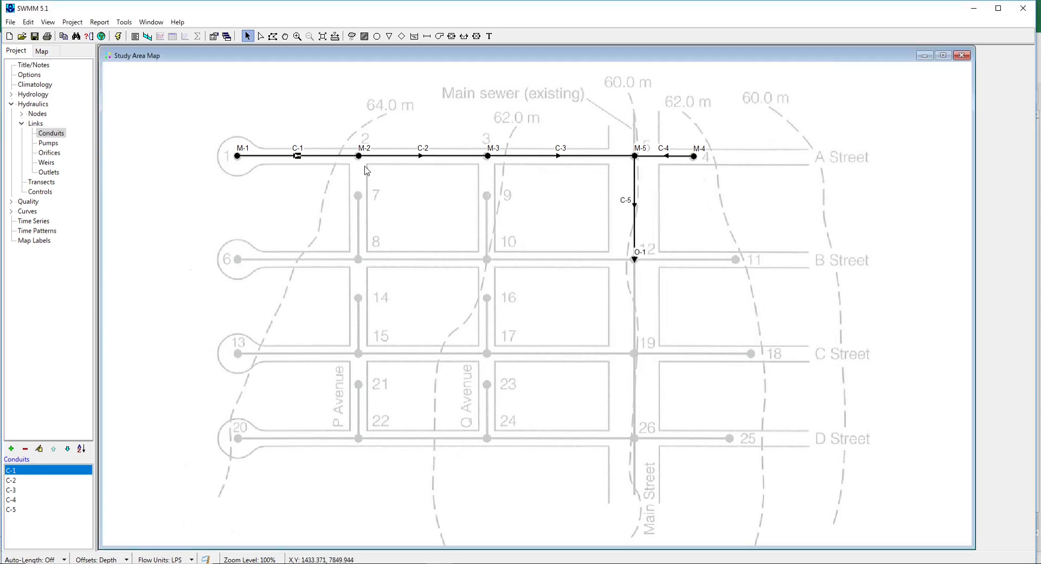
# Step: Set conduit C-2's maximum depth to 0.15 m and its length to 91 m, and close its properties
pyautogui.doubleClick(420, 157)
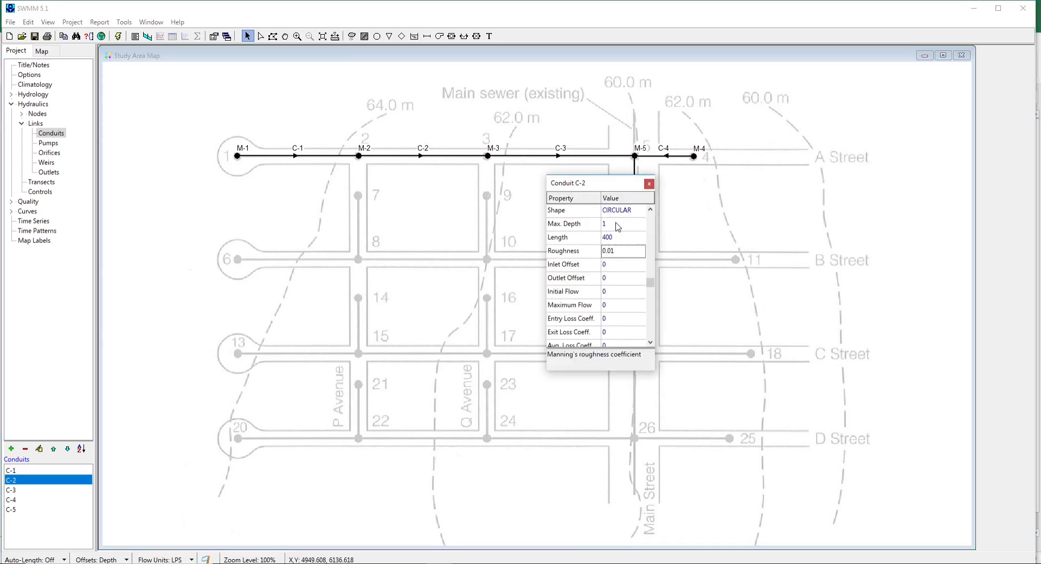
pyautogui.click(632, 237)
pyautogui.click(613, 225)
pyautogui.doubleClick(612, 223)
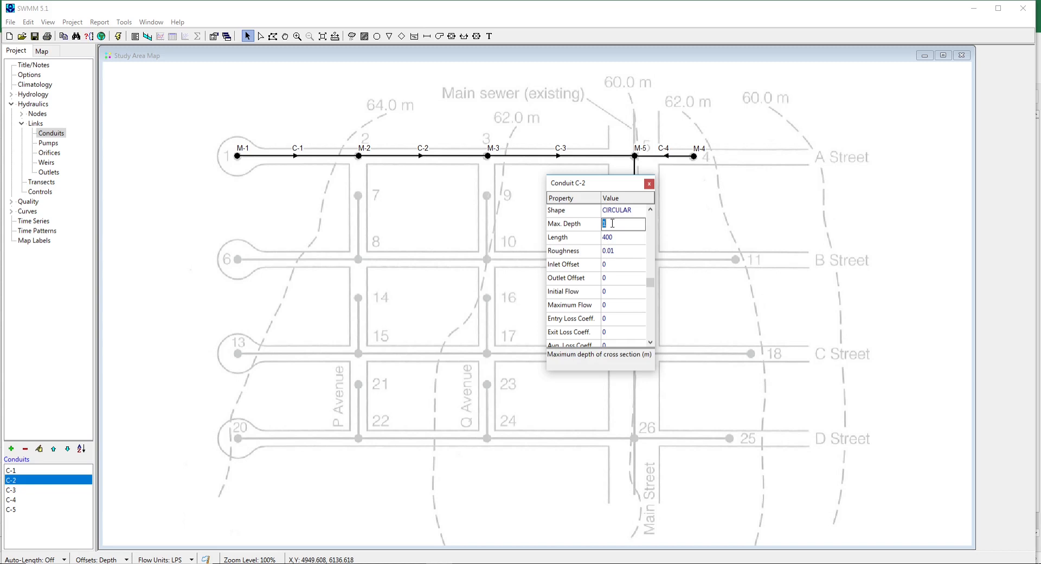
pyautogui.write('0.15')
pyautogui.click(615, 237)
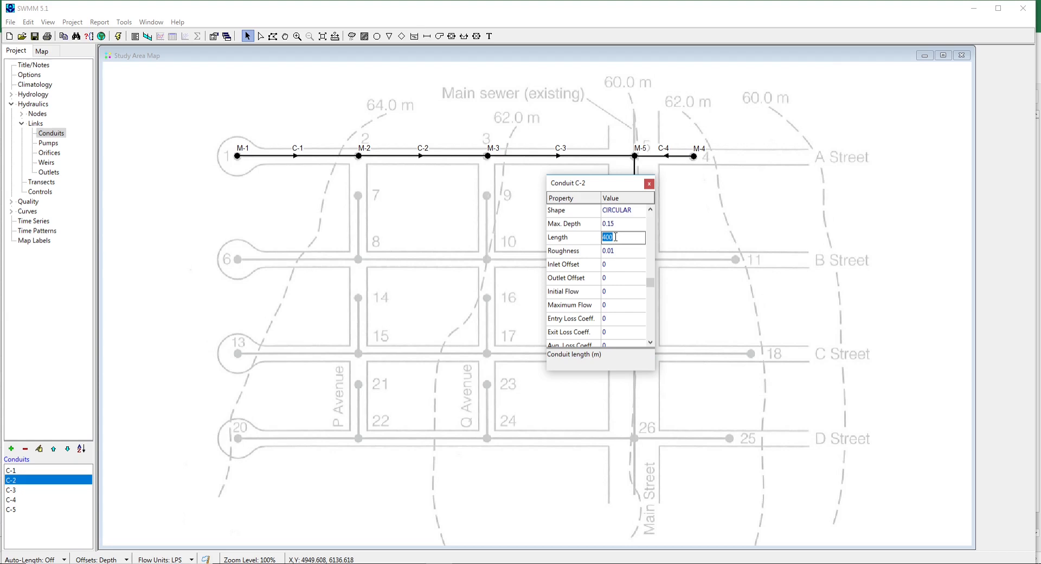
pyautogui.write('91')
pyautogui.click(649, 184)
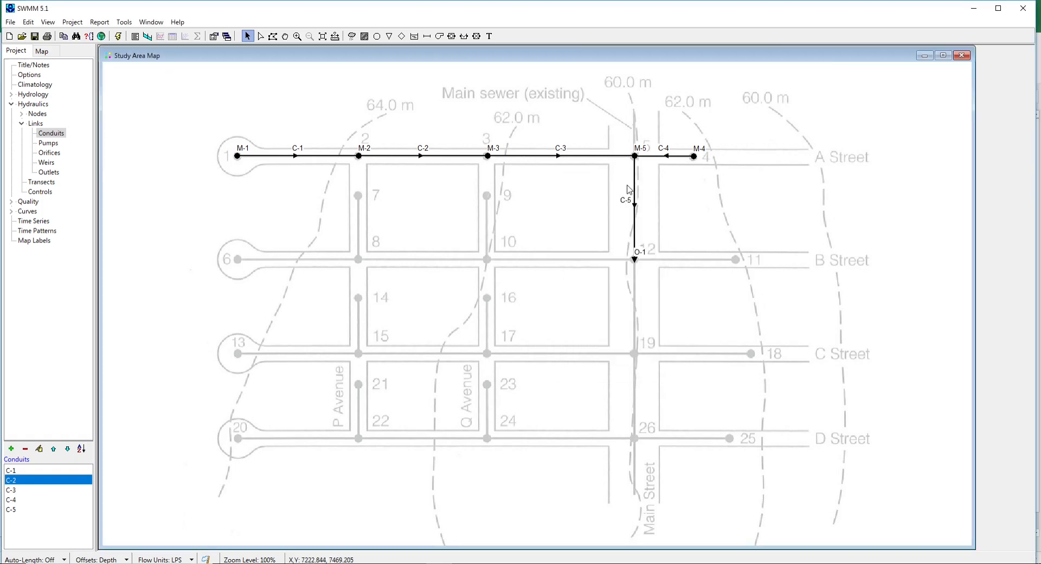
# Step: Set conduit C-3's maximum depth to 0.15 m and its length to 100 m, and close its properties
pyautogui.doubleClick(557, 156)
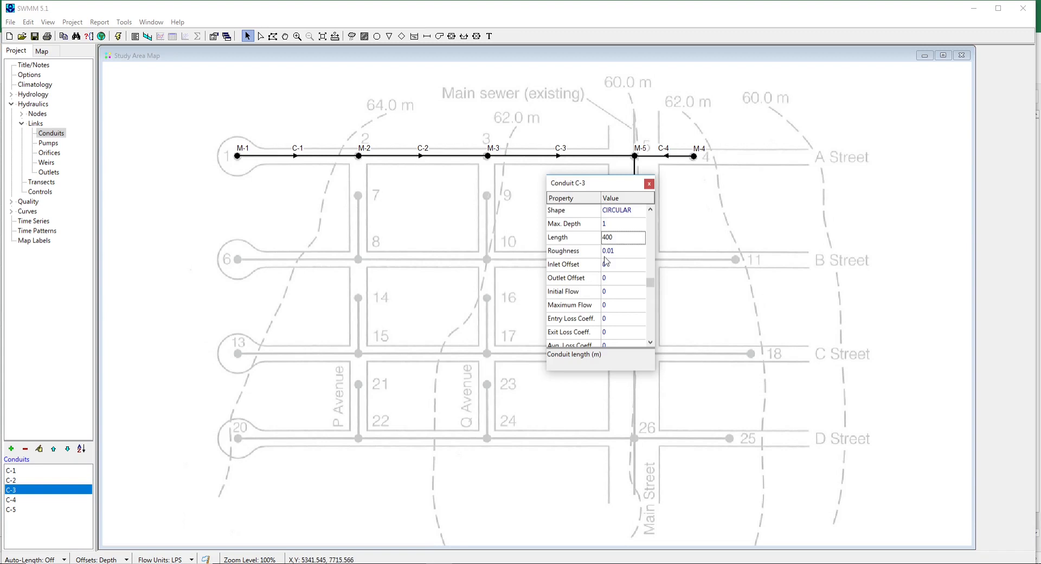
pyautogui.click(612, 223)
pyautogui.write('0')
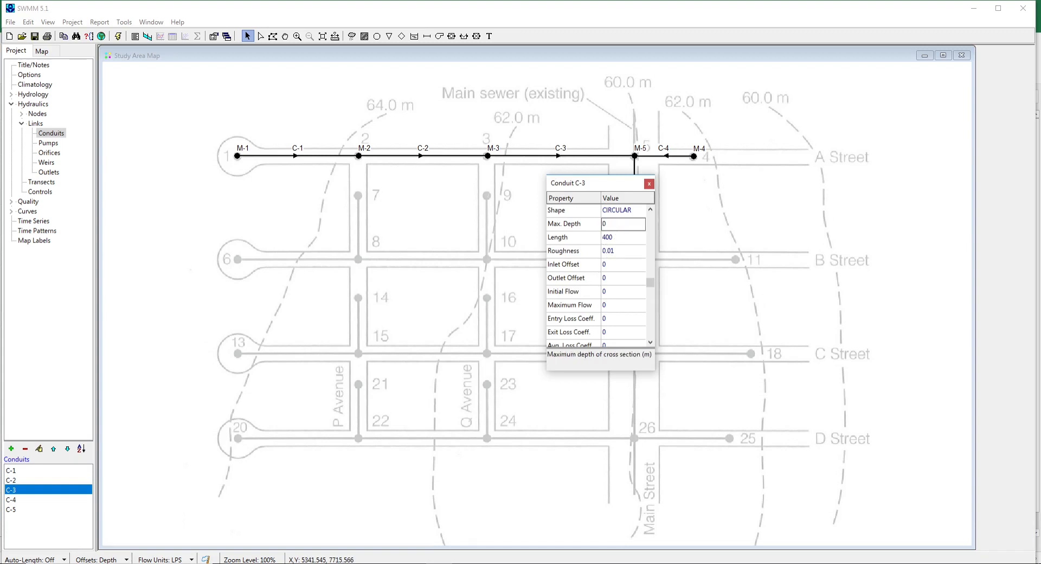
pyautogui.write('.15')
pyautogui.click(614, 239)
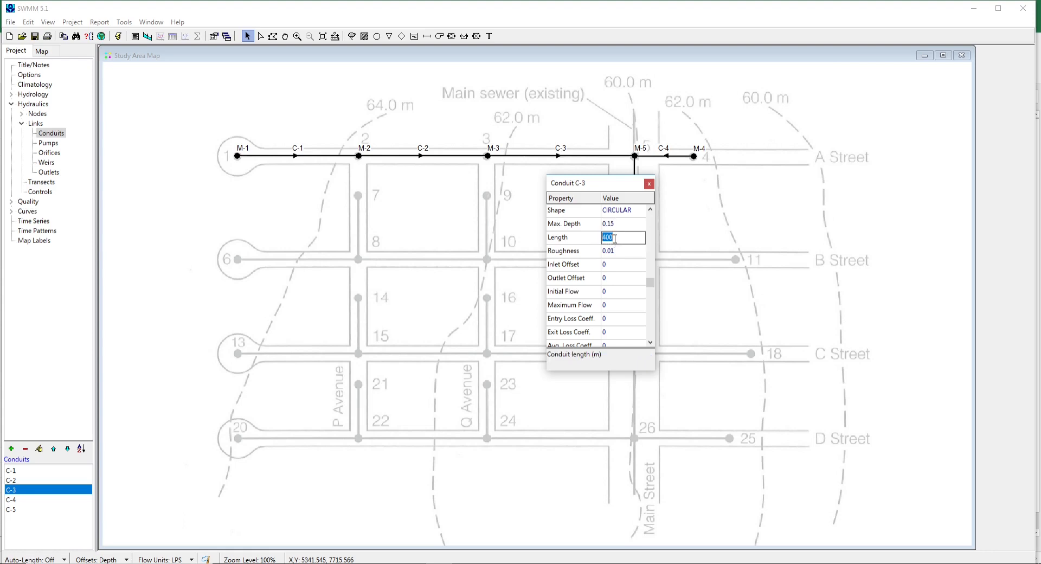
pyautogui.write('100')
pyautogui.click(649, 184)
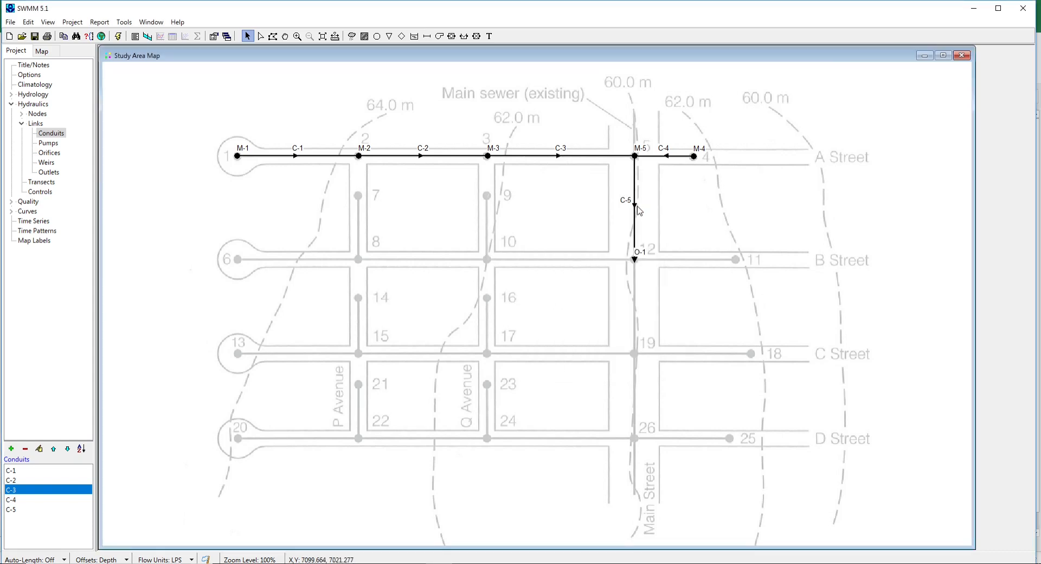
# Step: Set conduit C-4's maximum depth to 0.15 m and its length to 89 m, and close its properties
pyautogui.doubleClick(666, 157)
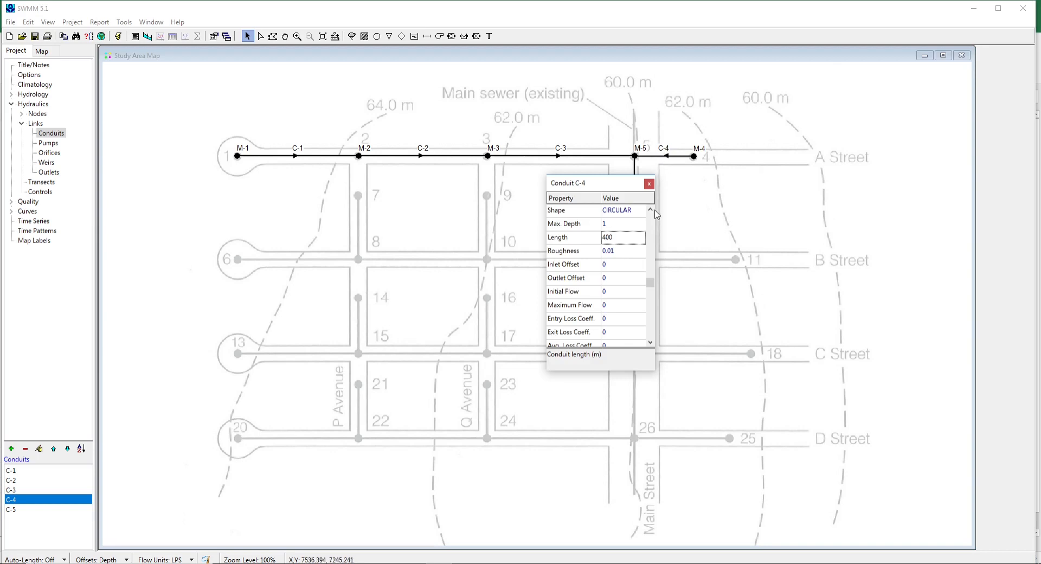
pyautogui.click(618, 224)
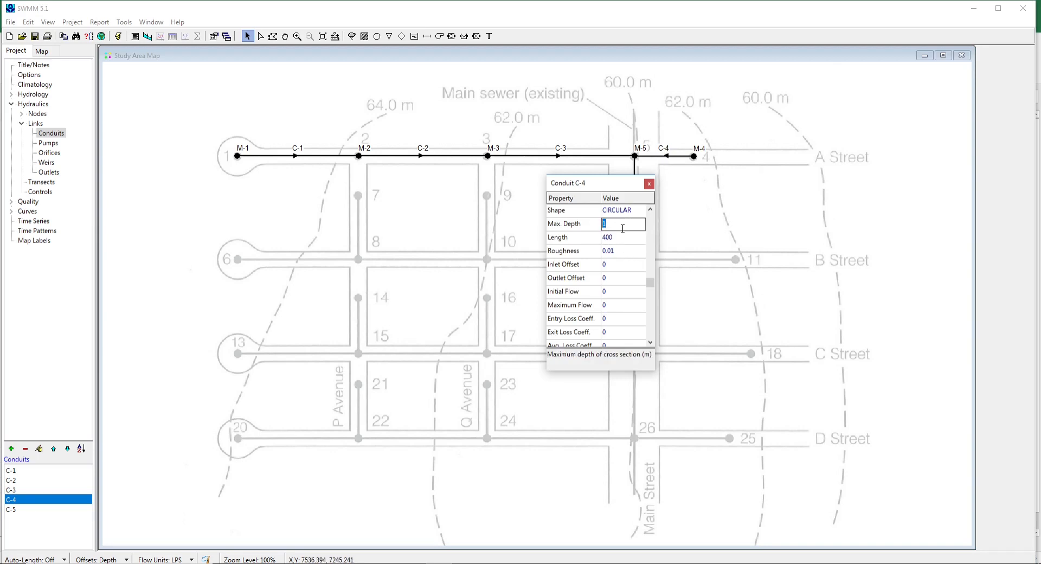
pyautogui.write('0.15')
pyautogui.click(622, 236)
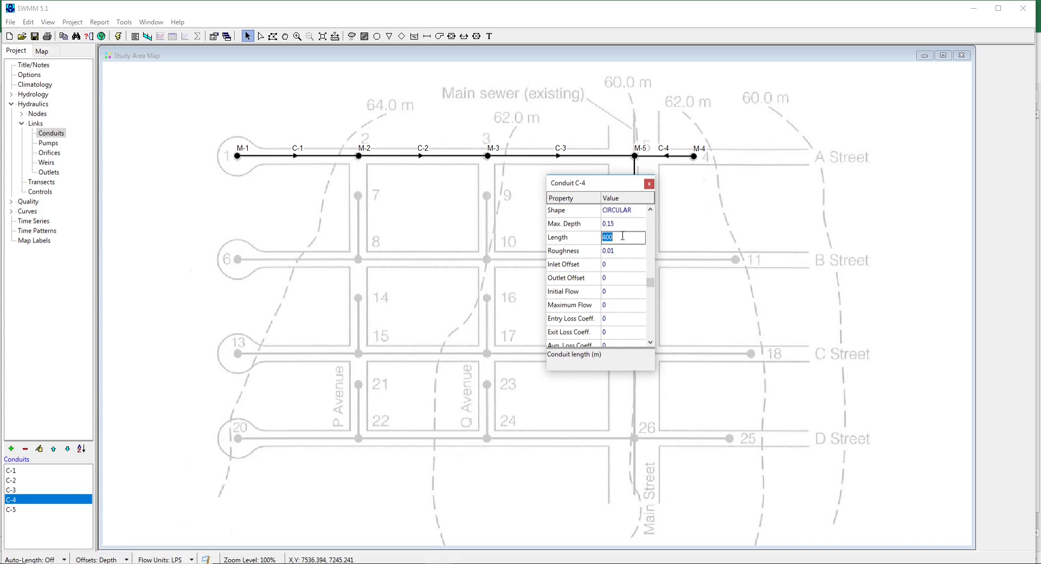
pyautogui.write('89')
pyautogui.click(650, 184)
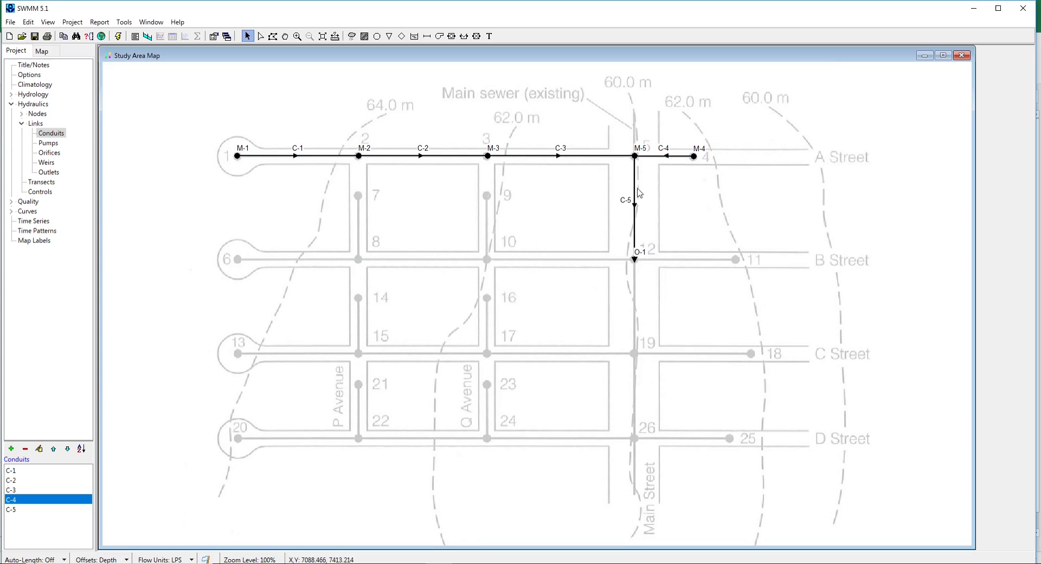
# Step: Set conduit C-5's maximum depth to 1.065 m and its length to 69 m, and close its properties
pyautogui.doubleClick(635, 203)
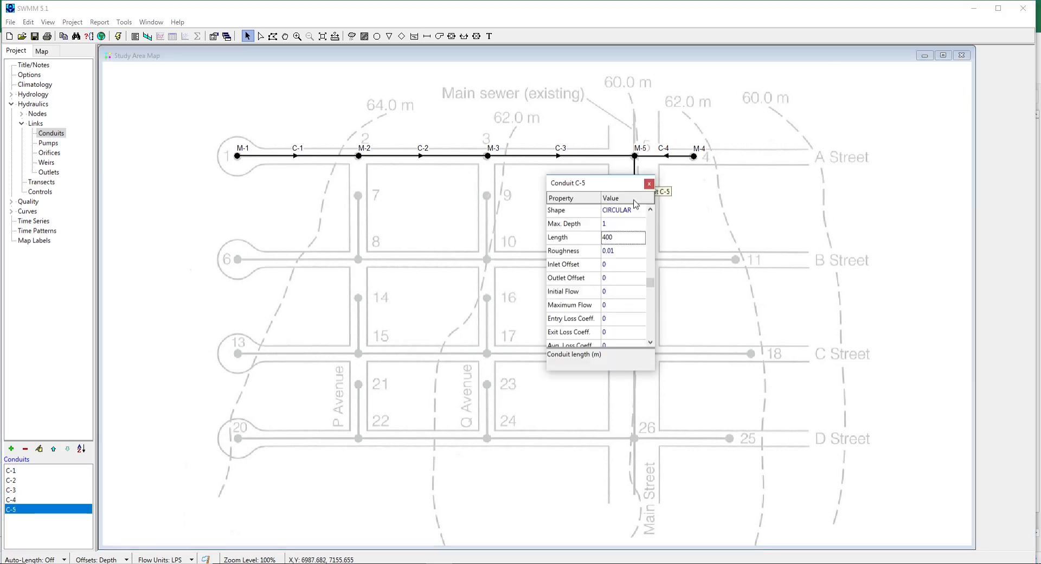
pyautogui.click(615, 224)
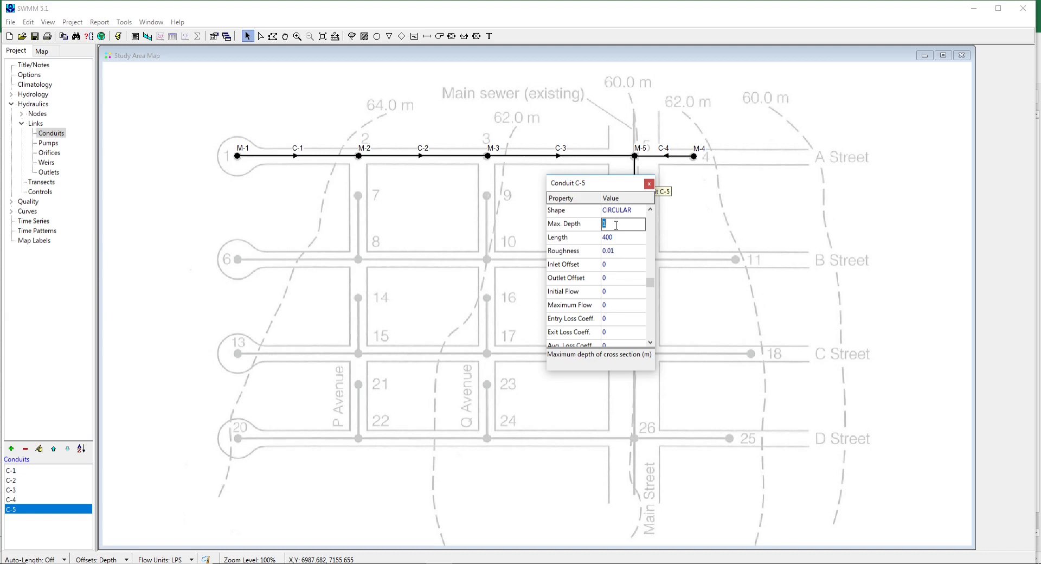
pyautogui.write('1.065')
pyautogui.click(614, 237)
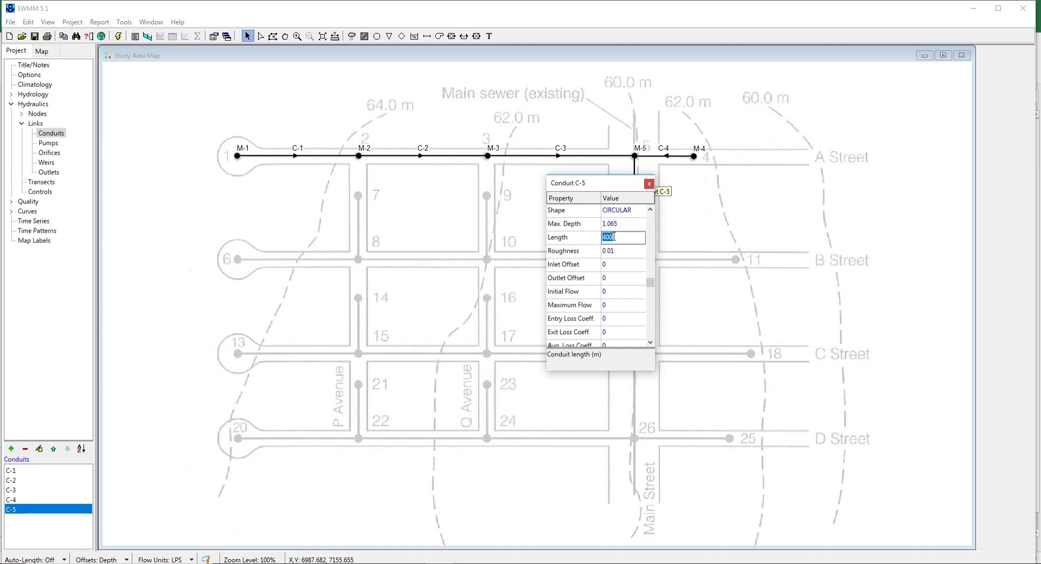
pyautogui.write('69')
pyautogui.click(649, 184)
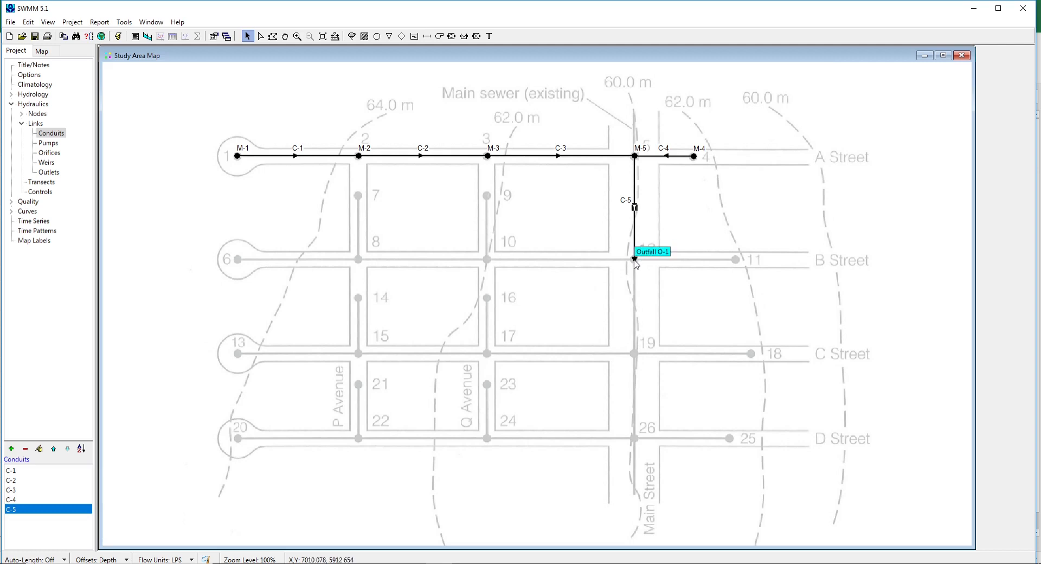
# Step: Set outfall O-1's invert elevation to 55.29 m and close its properties
pyautogui.doubleClick(634, 260)
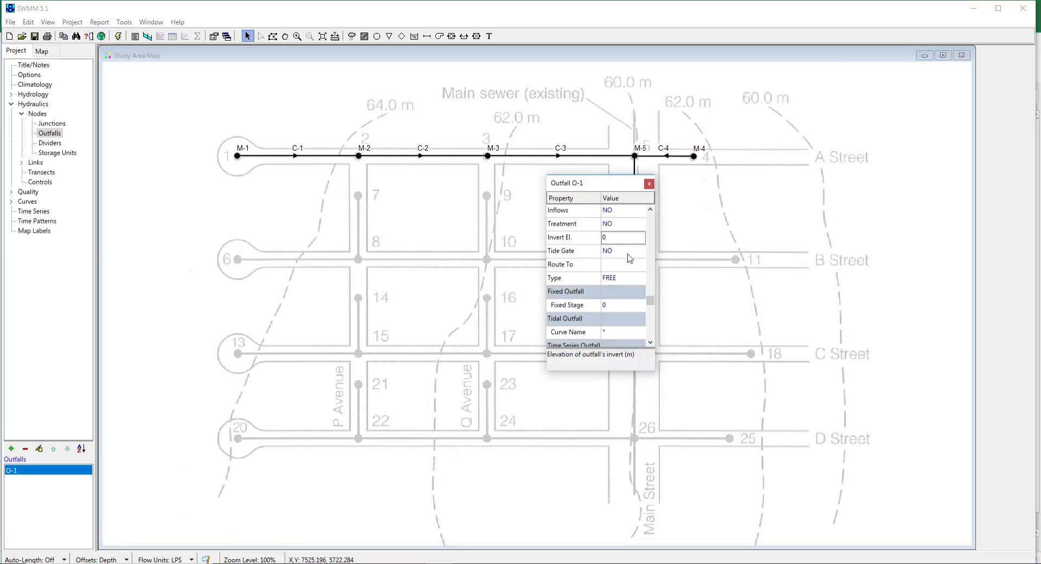
pyautogui.click(621, 239)
pyautogui.write('55.29')
pyautogui.click(649, 184)
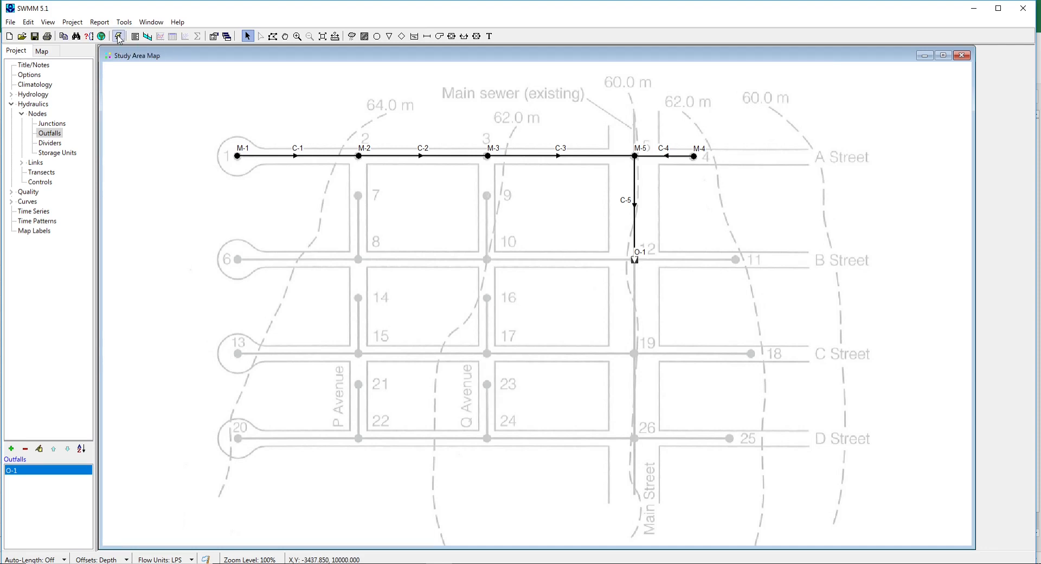
# Step: Save the project under the name tutorial-p2b in the Tutorial-Project-2 folder
pyautogui.click(11, 23)
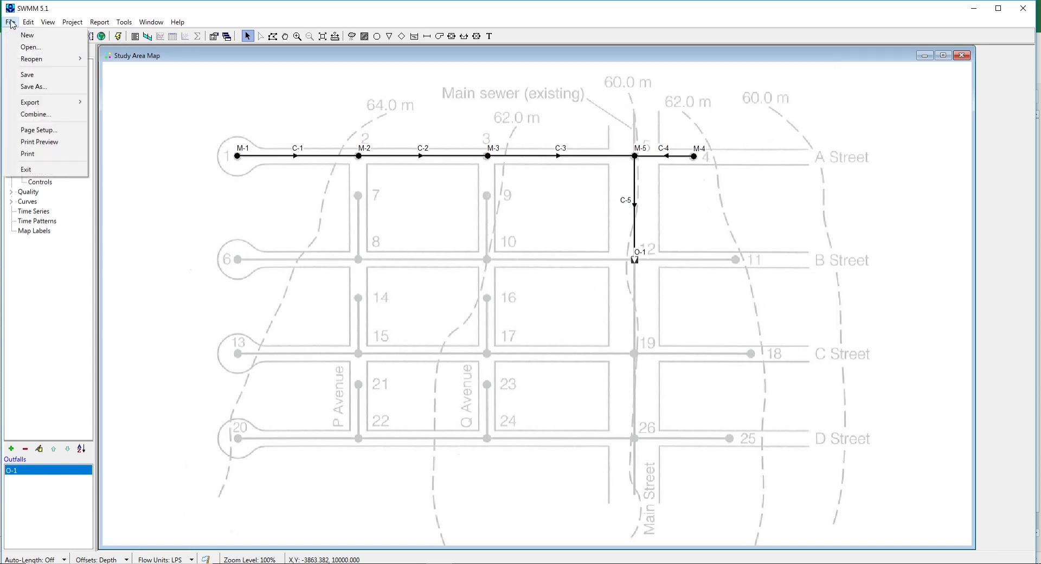
pyautogui.click(29, 87)
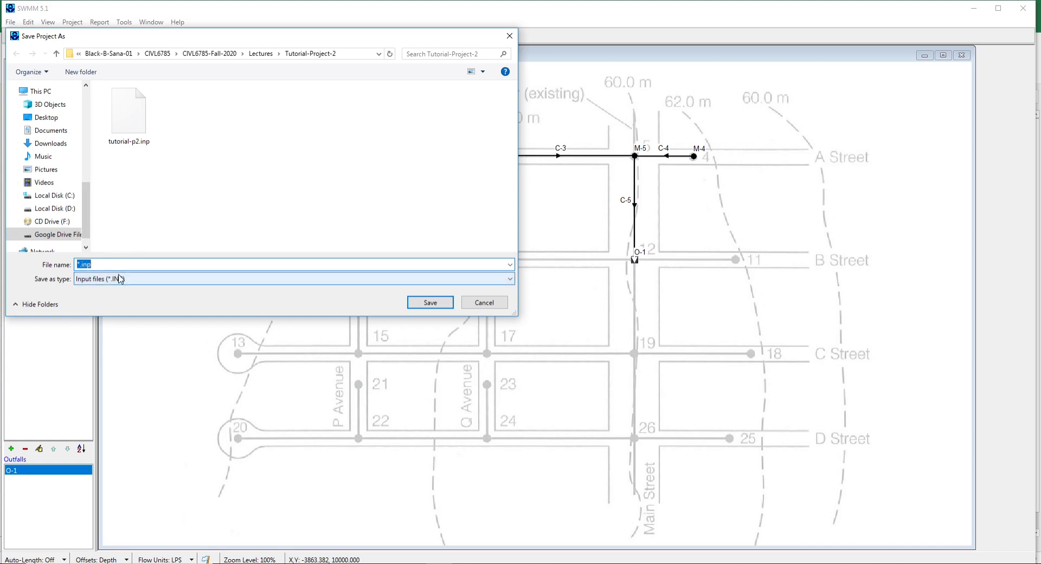
pyautogui.write('tutorial')
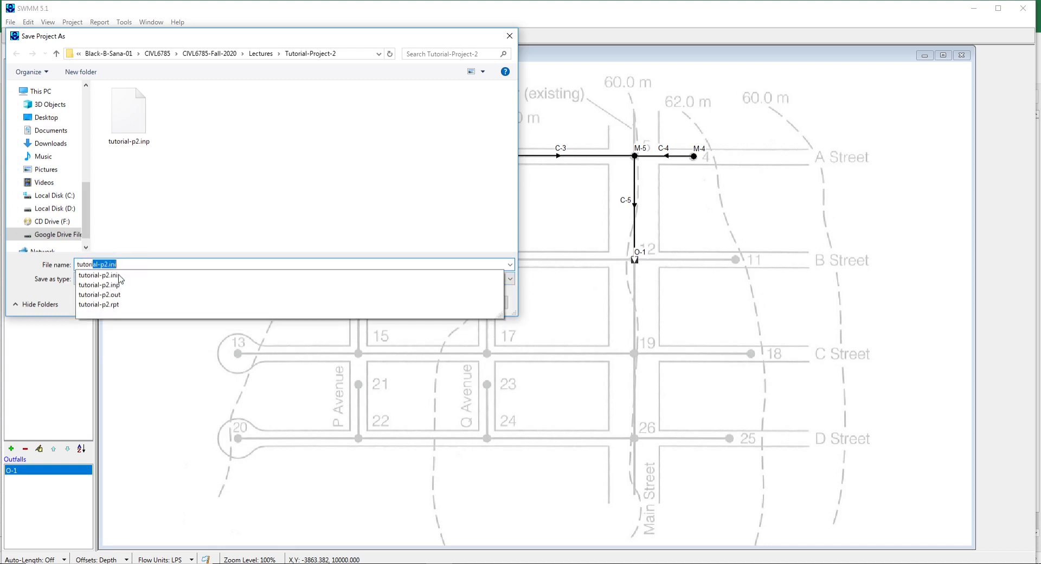
pyautogui.write('-p2b')
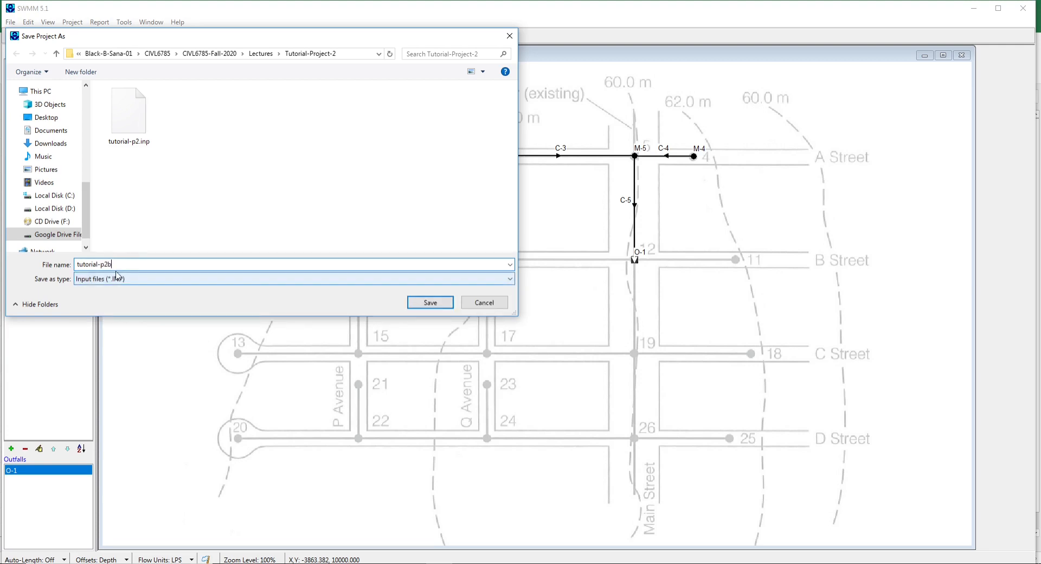
pyautogui.click(420, 307)
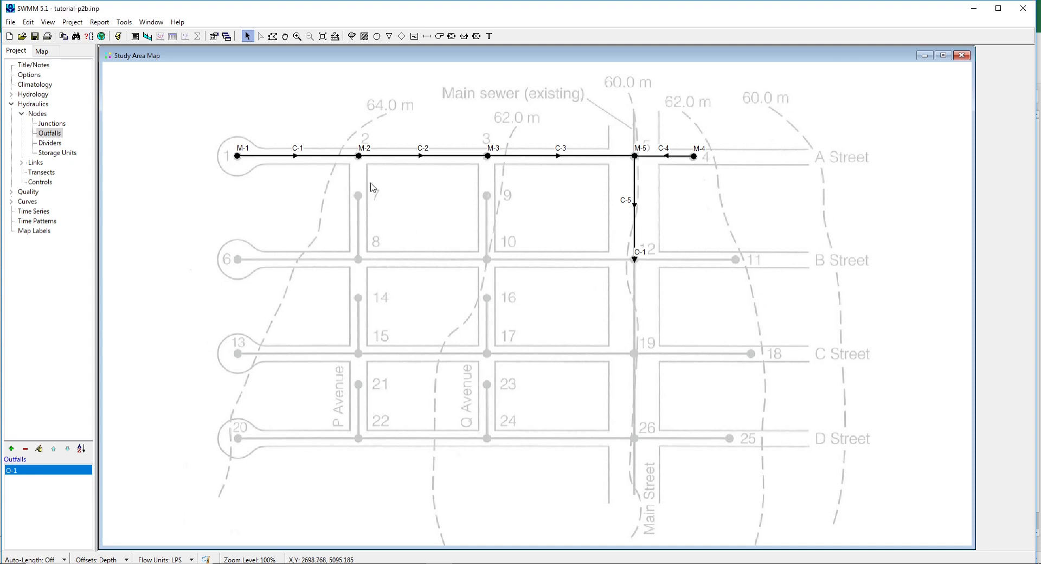
# Step: Run the simulation, dismiss the run status, and bring up the map theme and time period controls
pyautogui.click(118, 36)
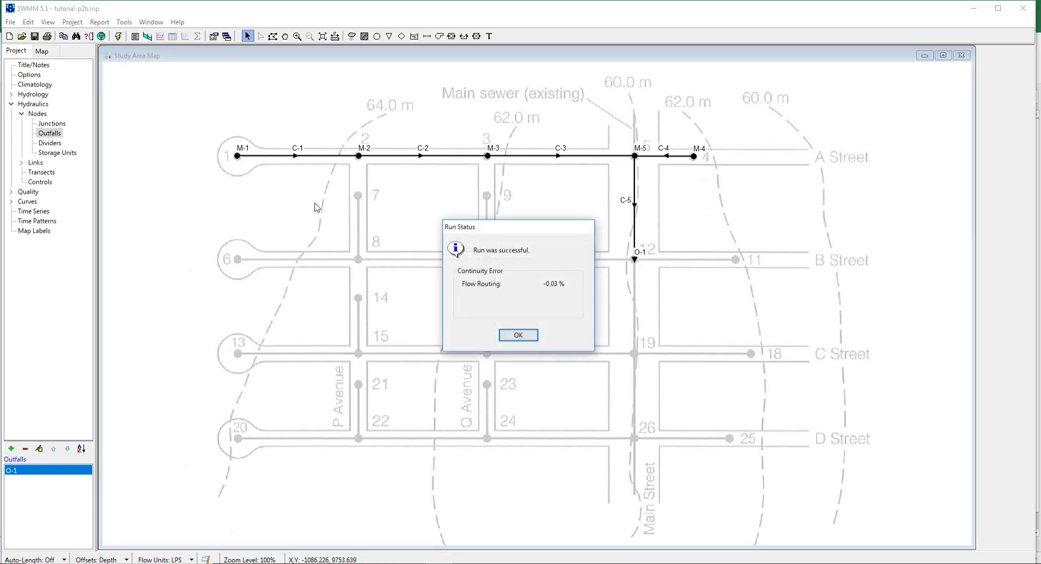
pyautogui.click(517, 336)
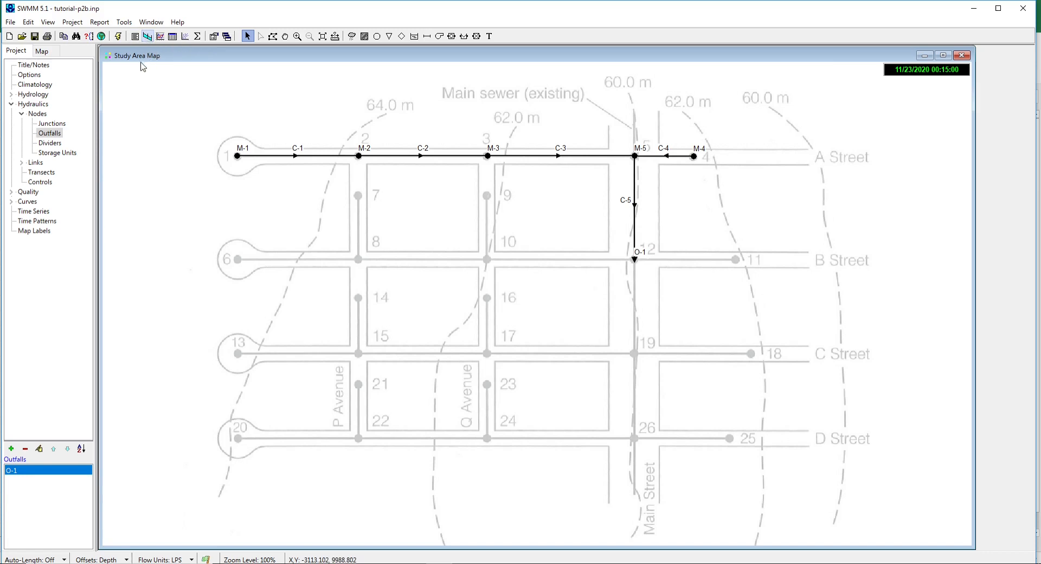
pyautogui.click(46, 57)
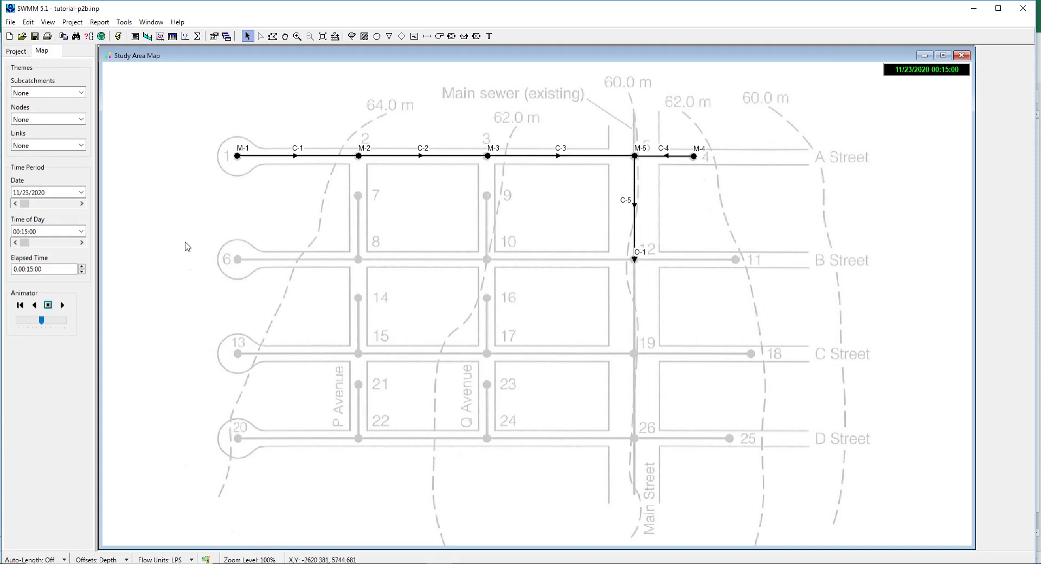
# Step: Create a water elevation profile plot along the path from node M-1 to O-1 and animate it through the simulation period
pyautogui.click(148, 36)
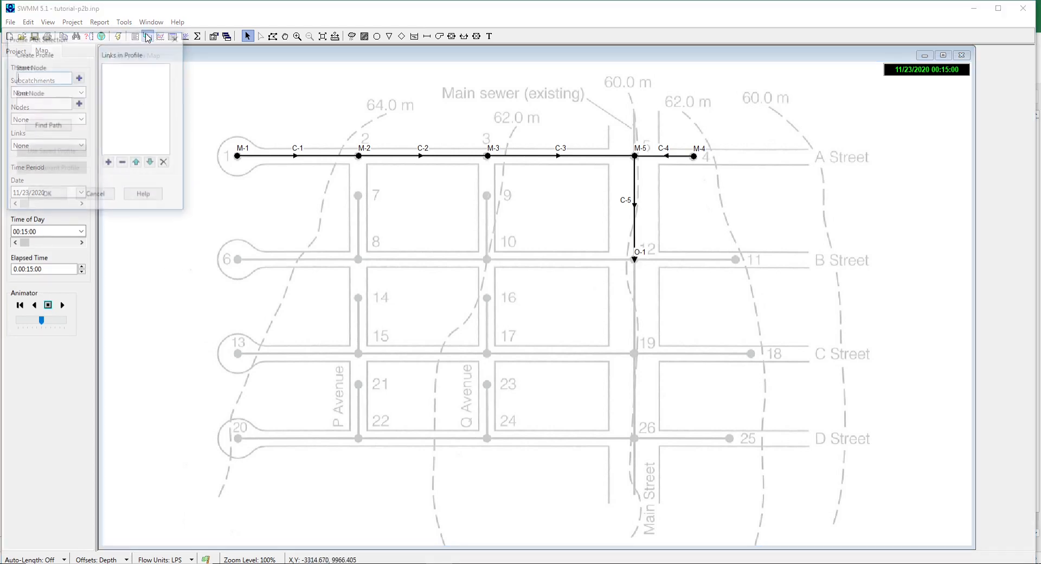
pyautogui.click(238, 156)
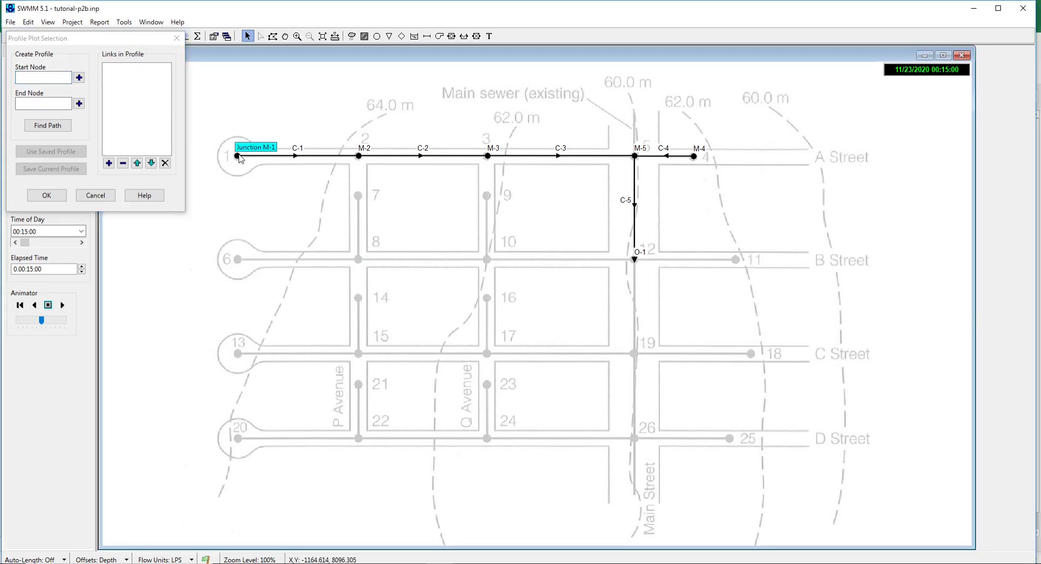
pyautogui.click(79, 77)
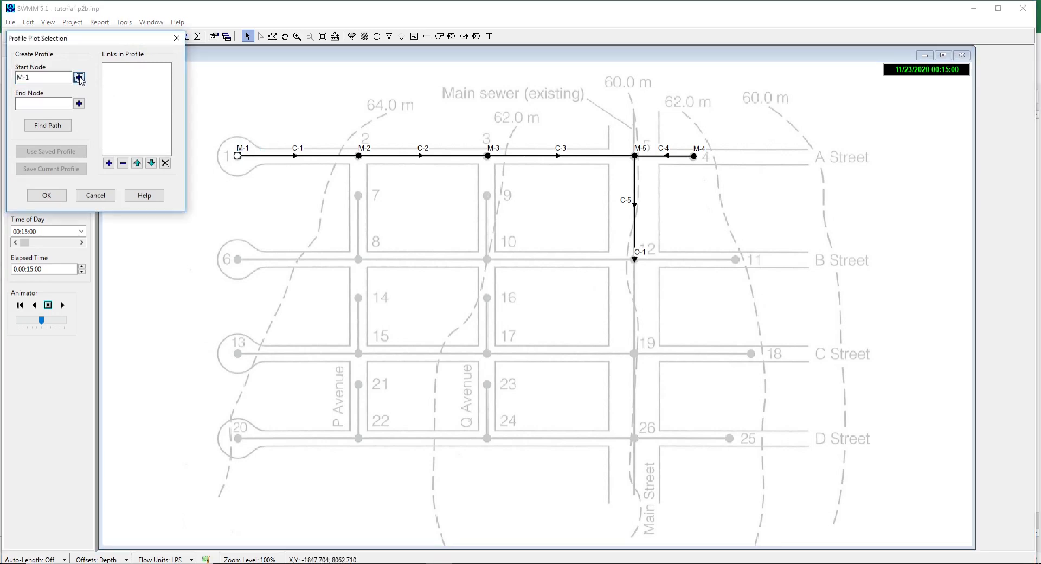
pyautogui.click(634, 260)
pyautogui.click(80, 103)
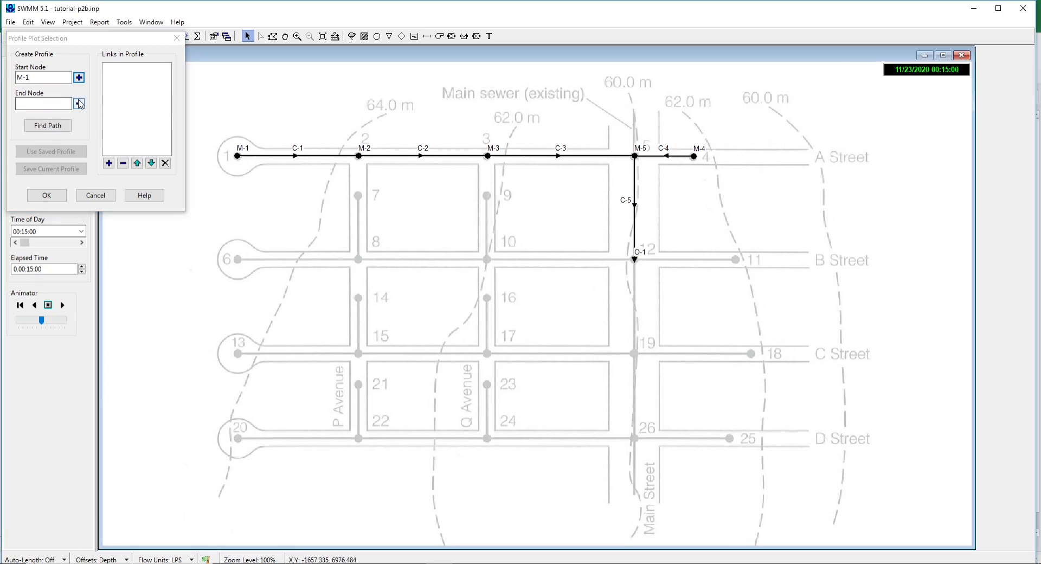
pyautogui.click(48, 127)
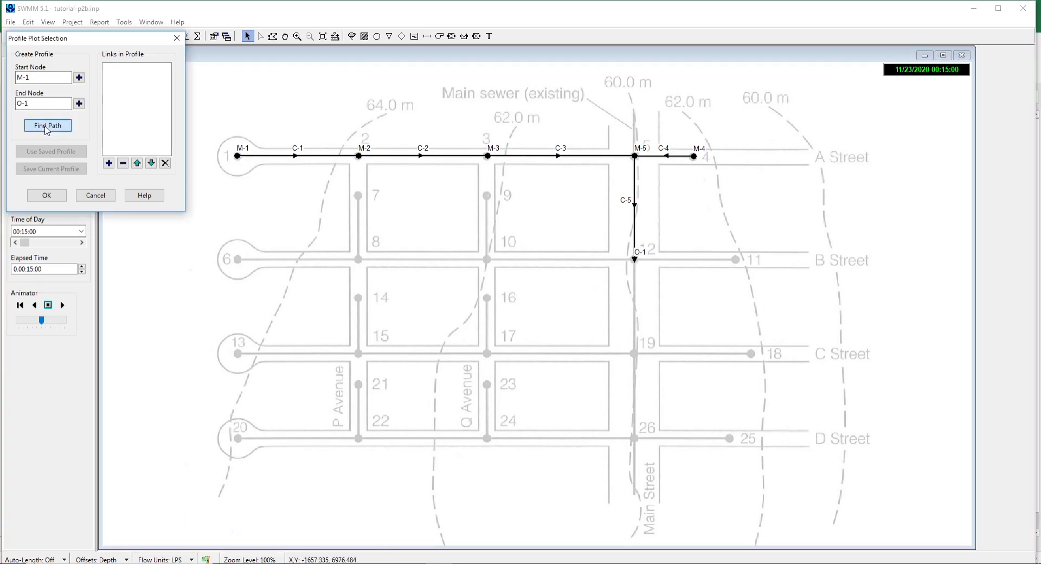
pyautogui.click(43, 196)
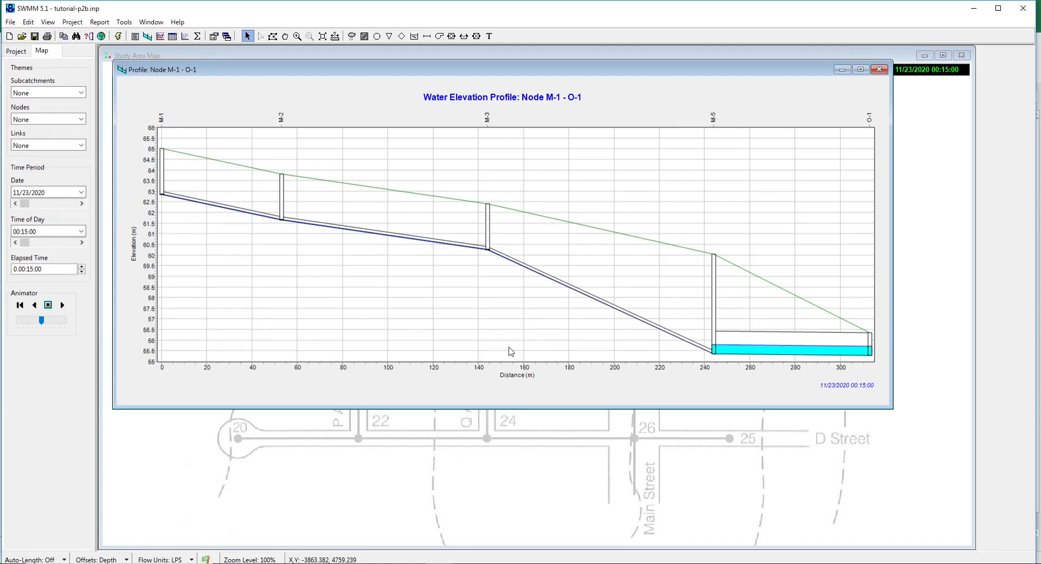
pyautogui.click(63, 306)
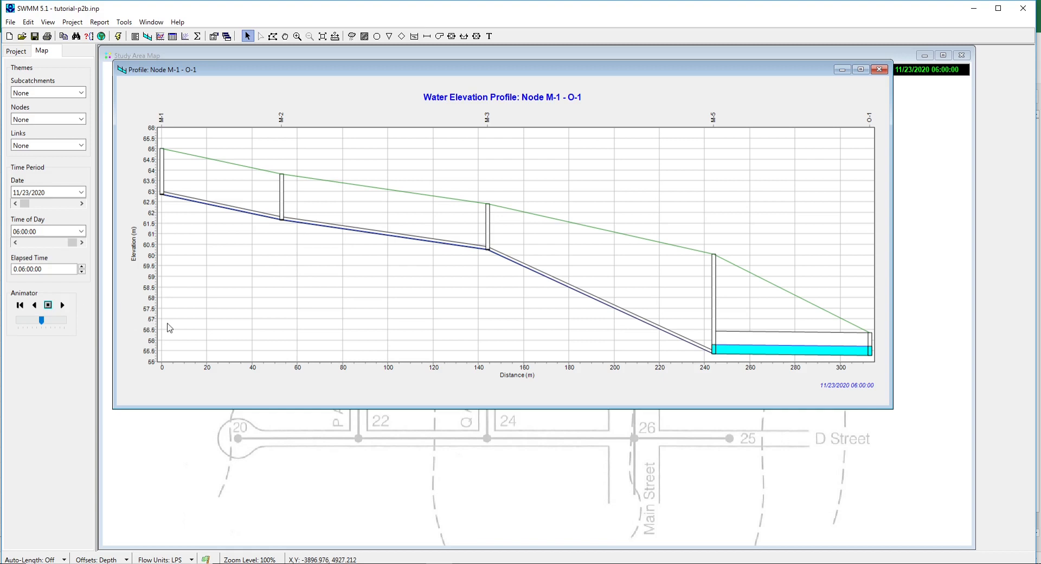
pyautogui.click(122, 24)
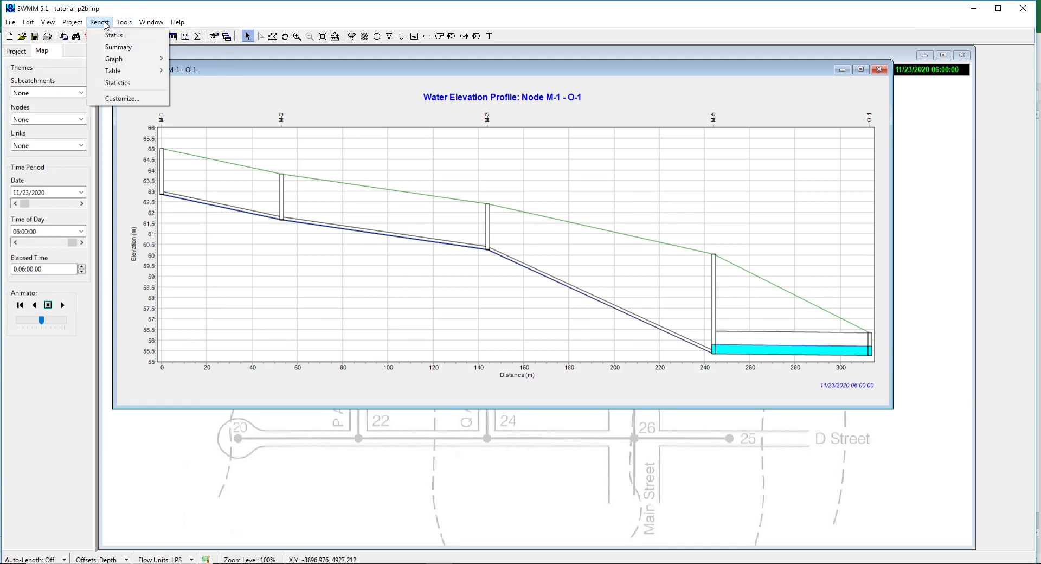
pyautogui.moveTo(74, 25)
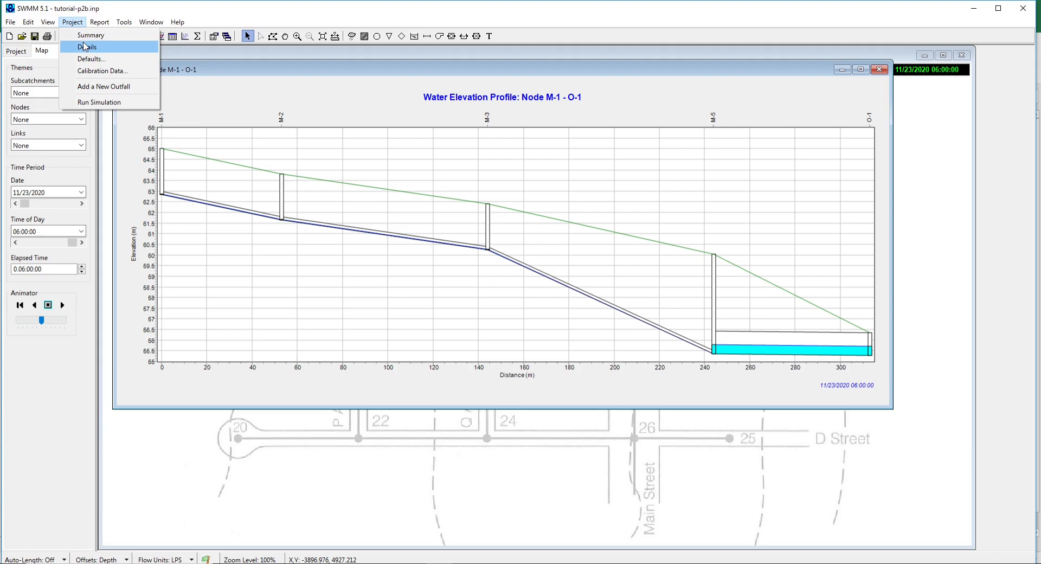
pyautogui.click(88, 60)
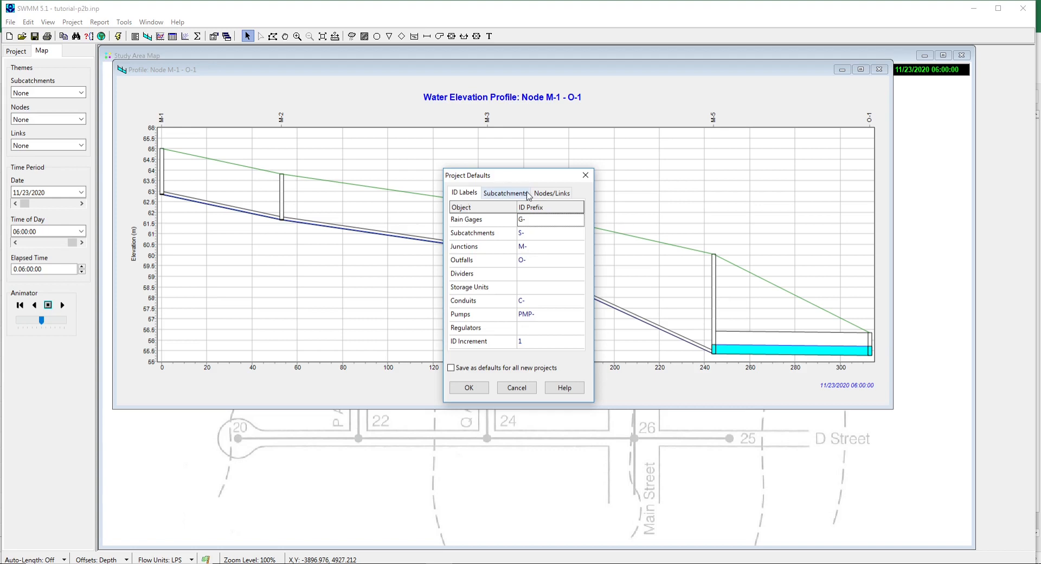
pyautogui.click(522, 388)
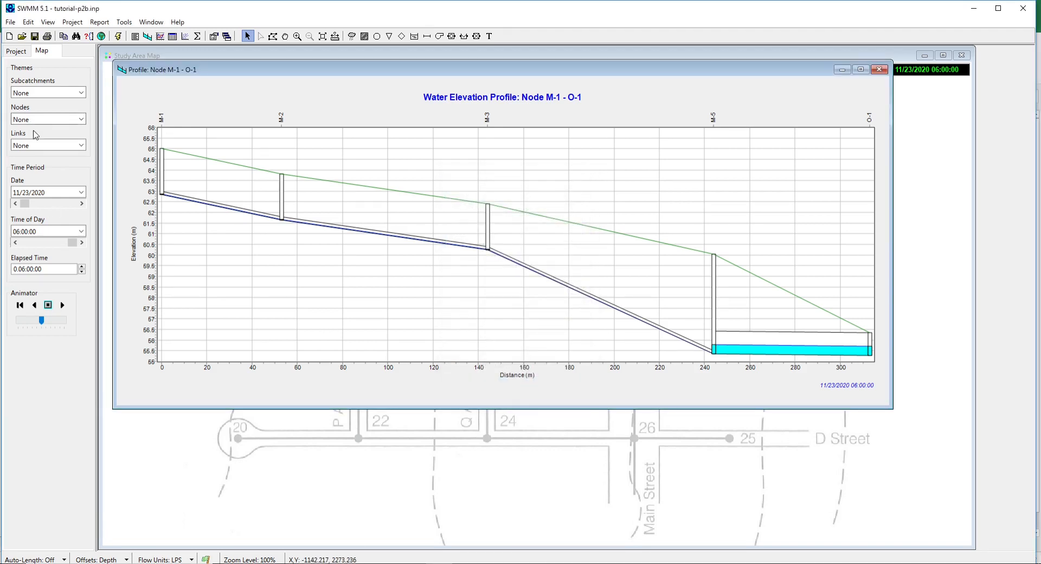
pyautogui.click(124, 23)
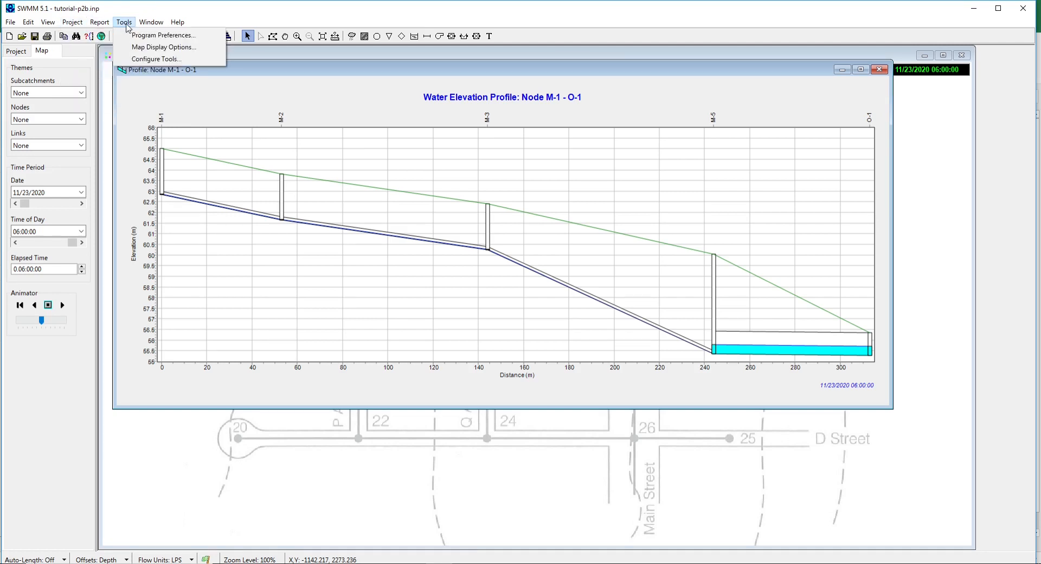
pyautogui.click(164, 36)
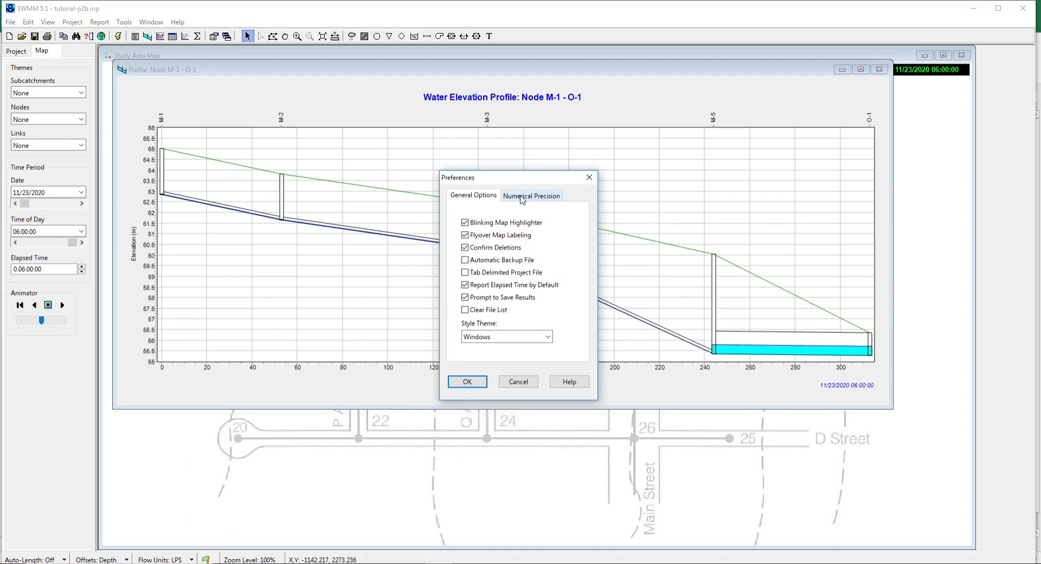
pyautogui.click(528, 383)
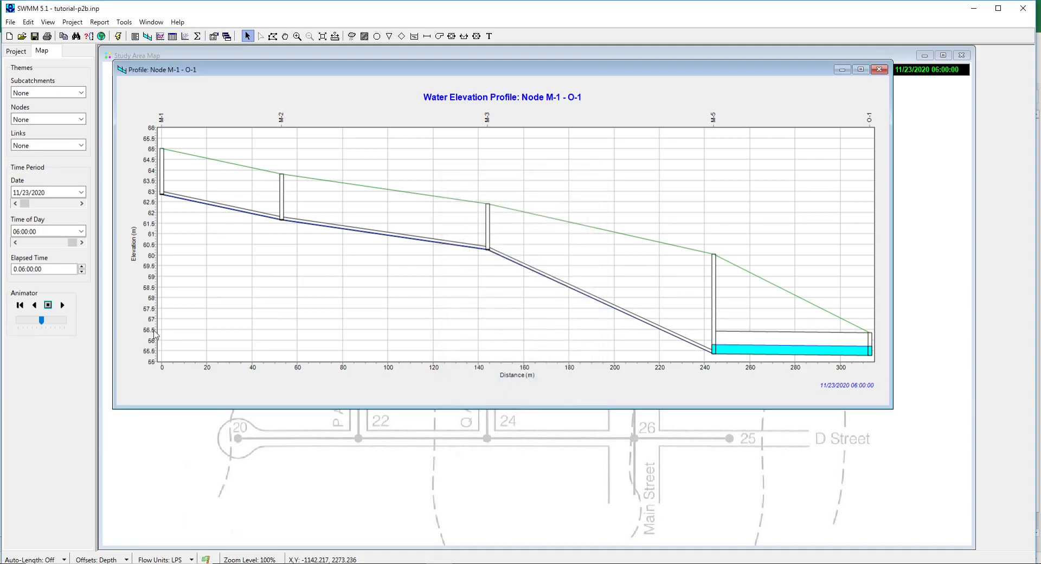
# Step: In the simulation date options, set the end of the analysis to 11/24/2020 at 00:00
pyautogui.click(15, 52)
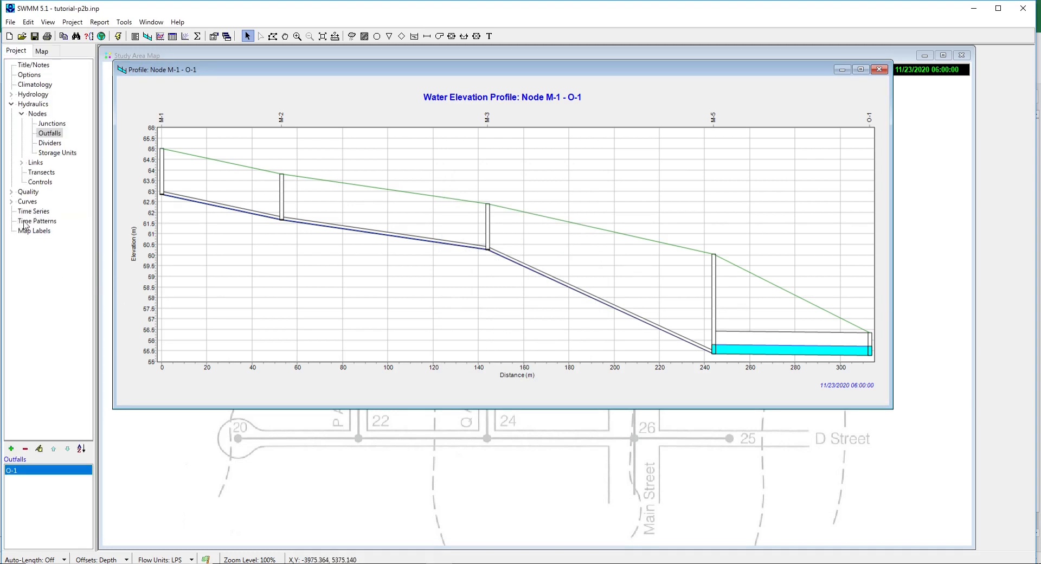
pyautogui.click(25, 212)
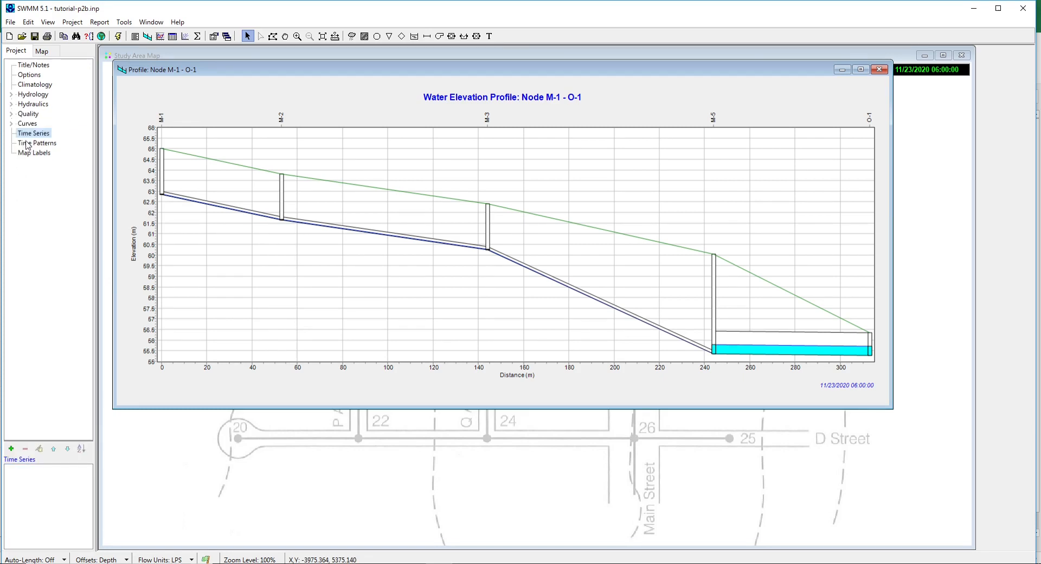
pyautogui.click(29, 76)
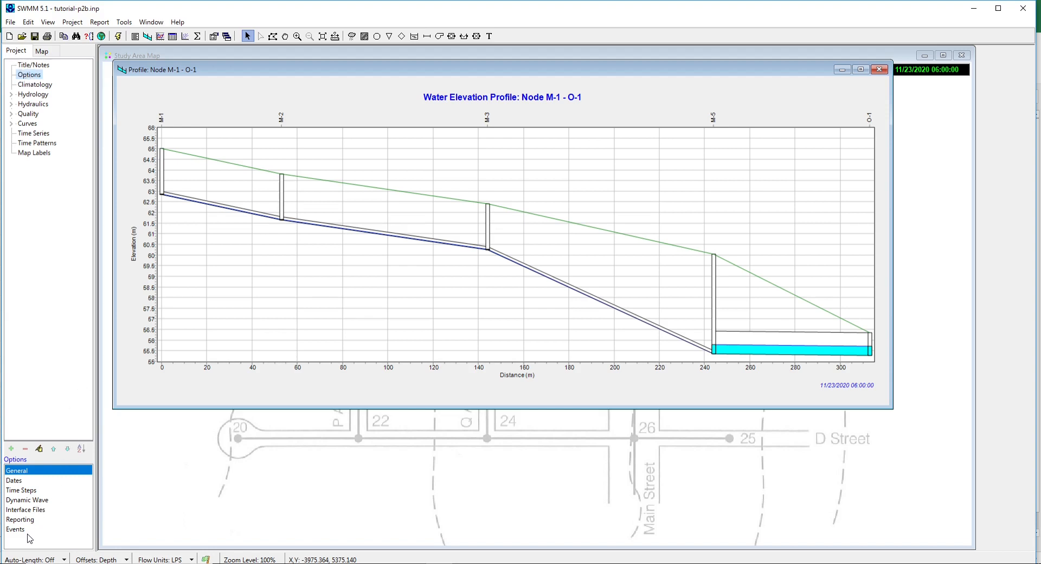
pyautogui.click(14, 482)
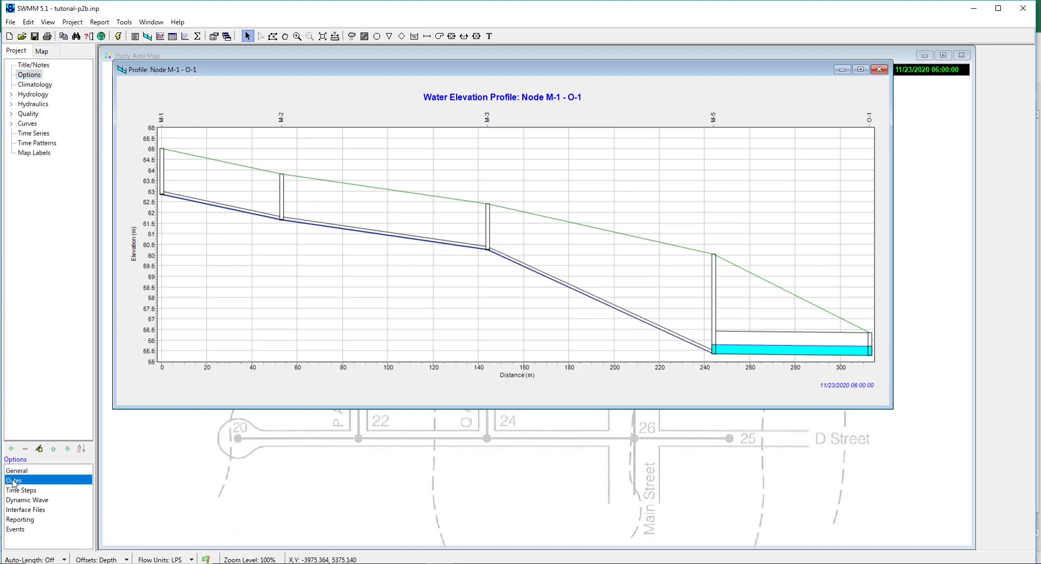
pyautogui.doubleClick(14, 482)
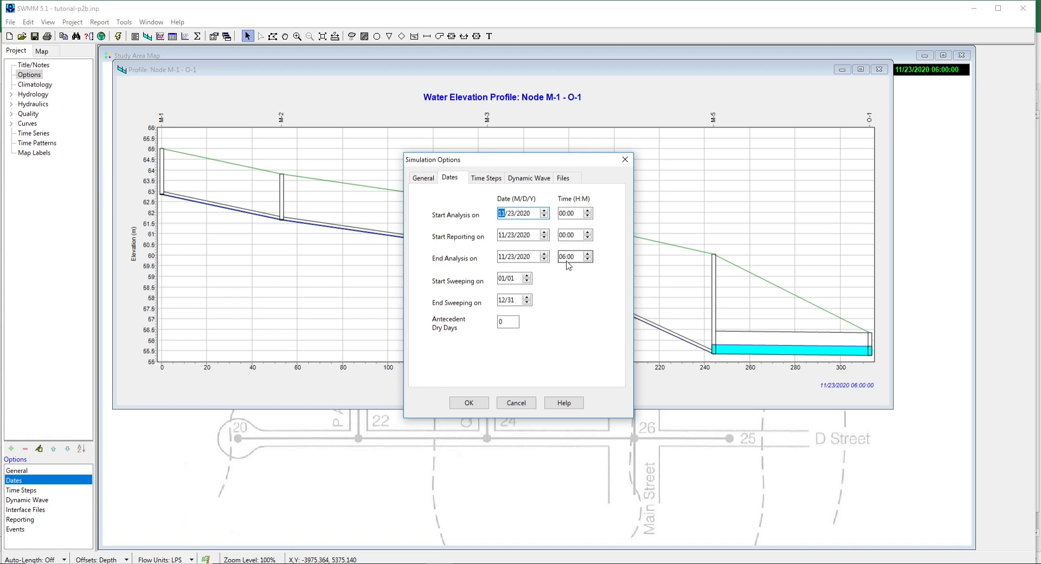
pyautogui.click(513, 258)
pyautogui.write('24')
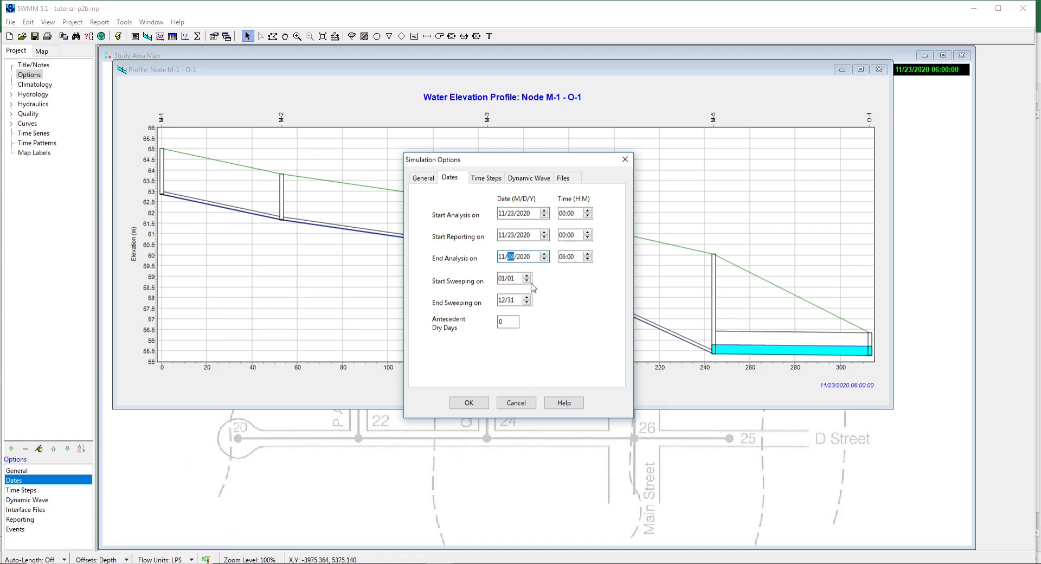
pyautogui.click(562, 258)
# Step: Set the dry weather runoff time step to 00:15:00 and accept the simulation options
pyautogui.click(487, 179)
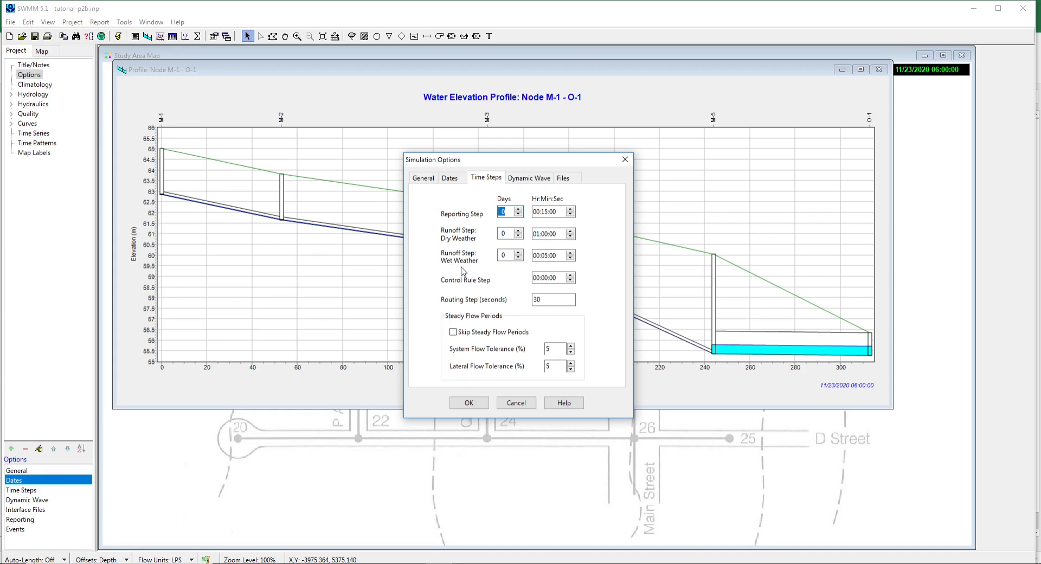
pyautogui.click(571, 237)
pyautogui.click(544, 234)
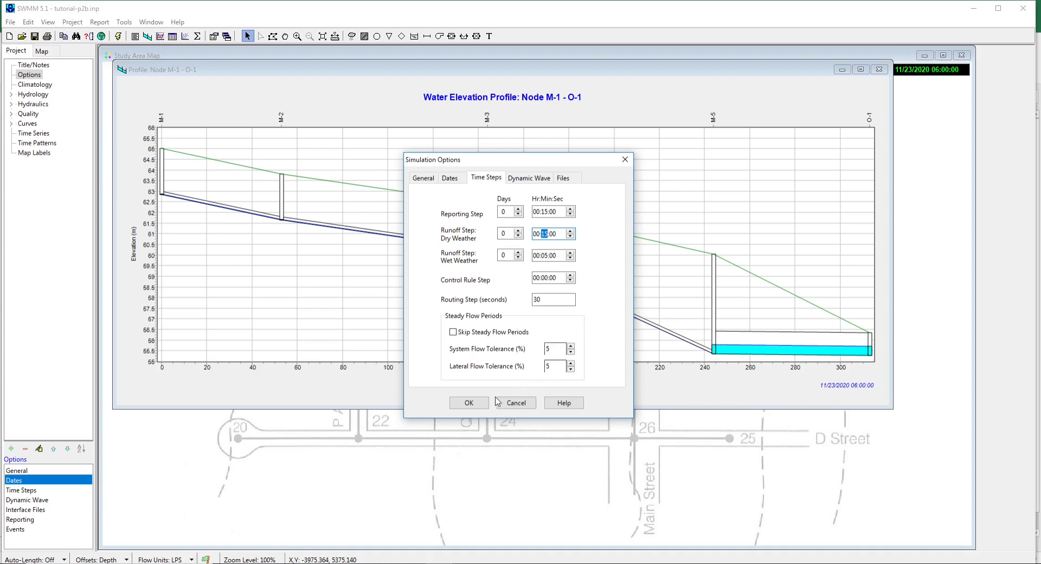
pyautogui.click(468, 402)
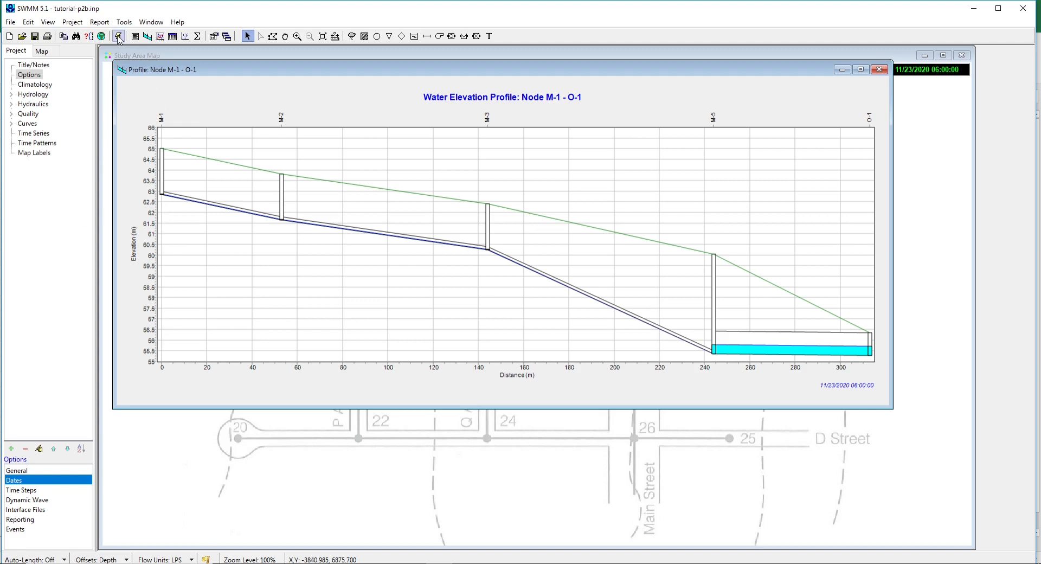
# Step: Save the project, rerun the simulation with the new options, and dismiss the run status
pyautogui.click(35, 38)
pyautogui.click(118, 37)
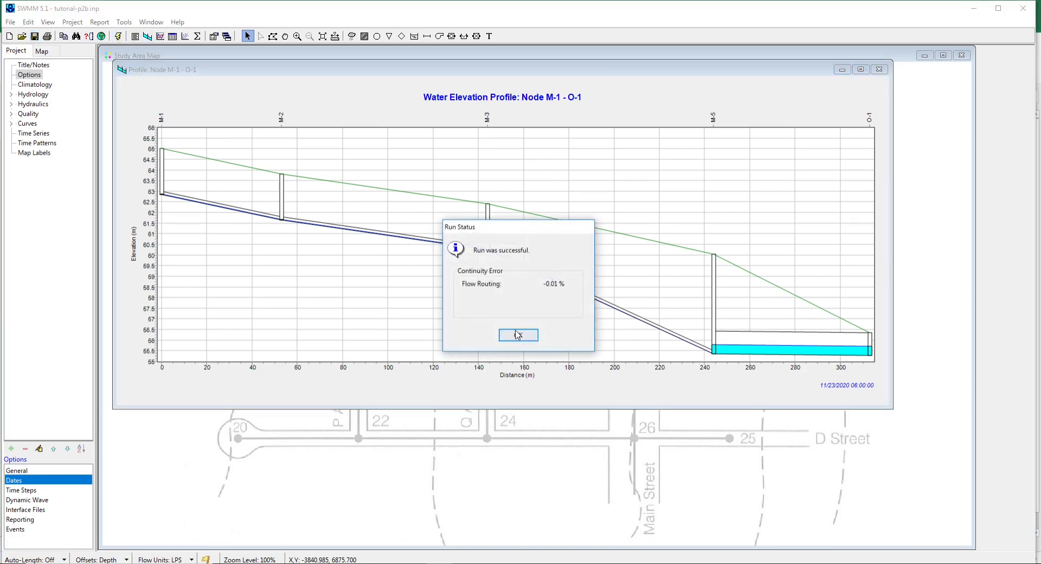
pyautogui.click(518, 336)
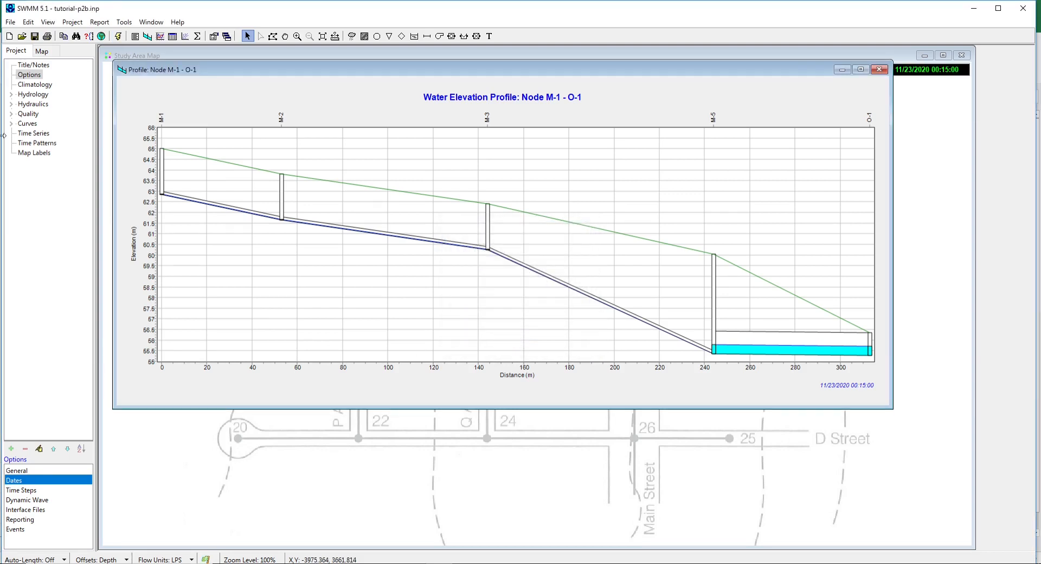
# Step: Animate the M-1 to O-1 water elevation profile through the extended simulation period and close the plot
pyautogui.click(39, 50)
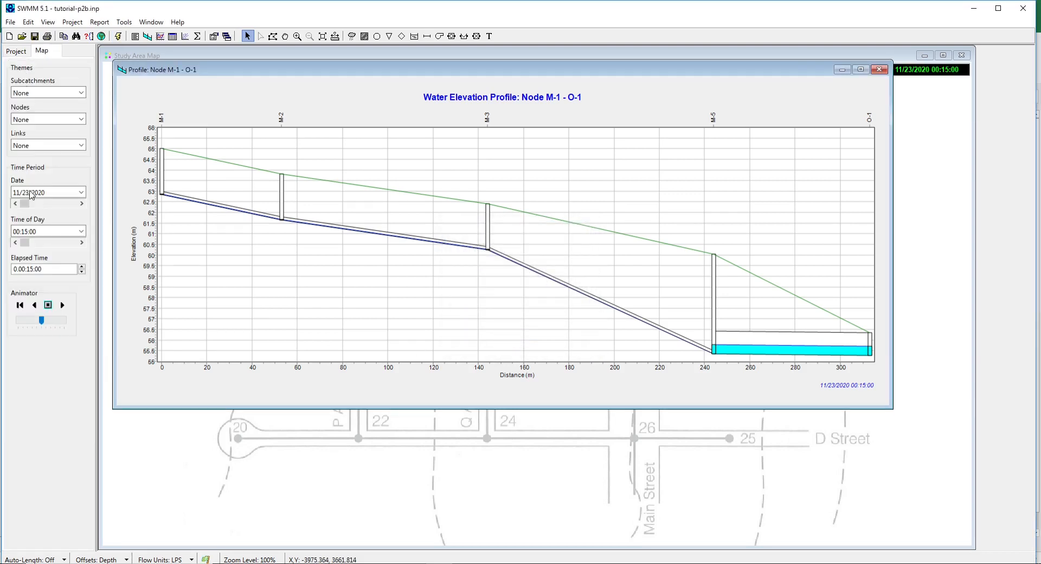
pyautogui.click(63, 305)
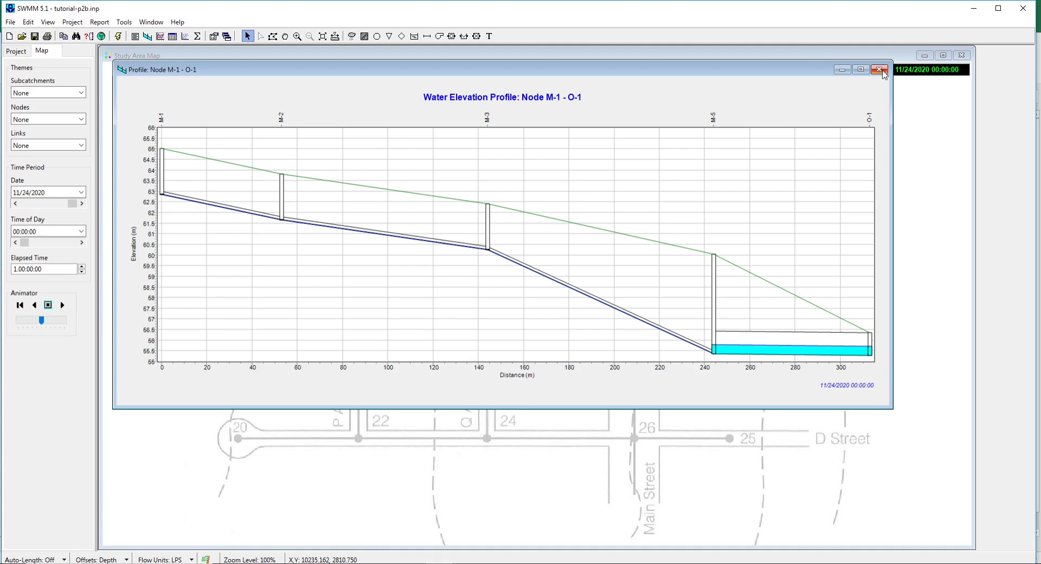
pyautogui.click(879, 69)
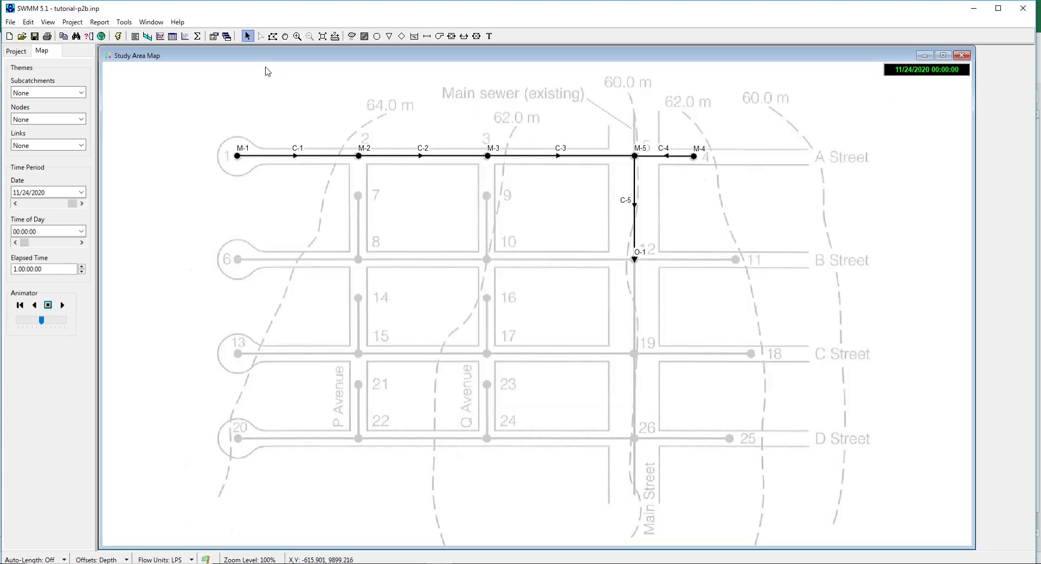
# Step: Set up a results table by variable with Links as the object category and Velocity as the variable
pyautogui.click(172, 37)
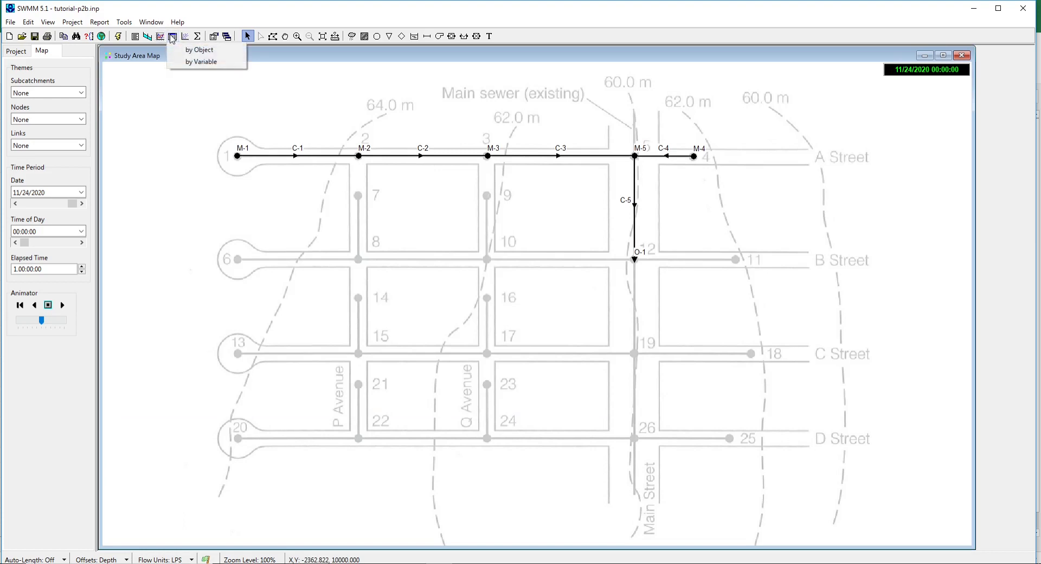
pyautogui.click(201, 63)
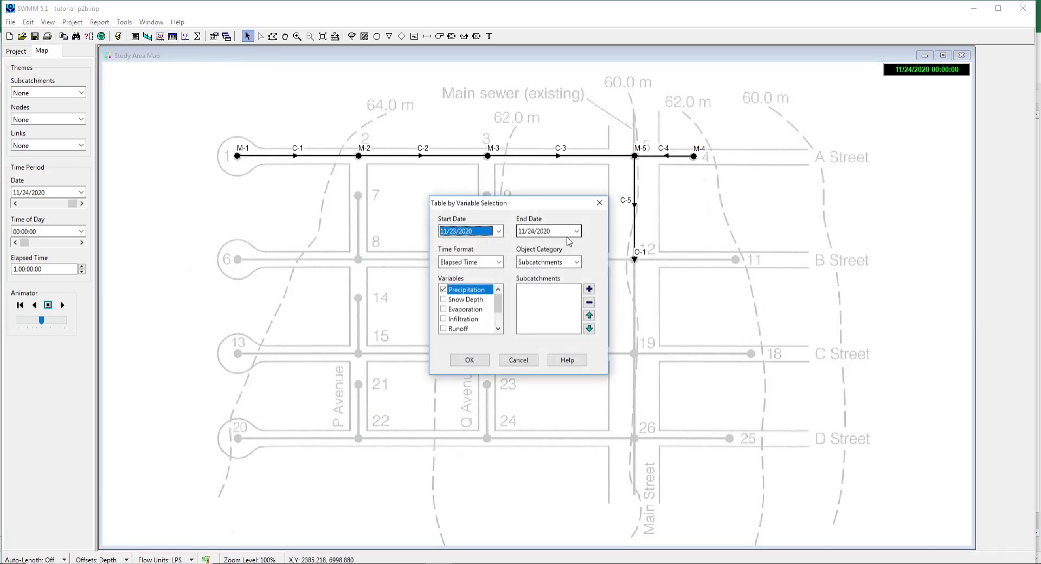
pyautogui.click(577, 263)
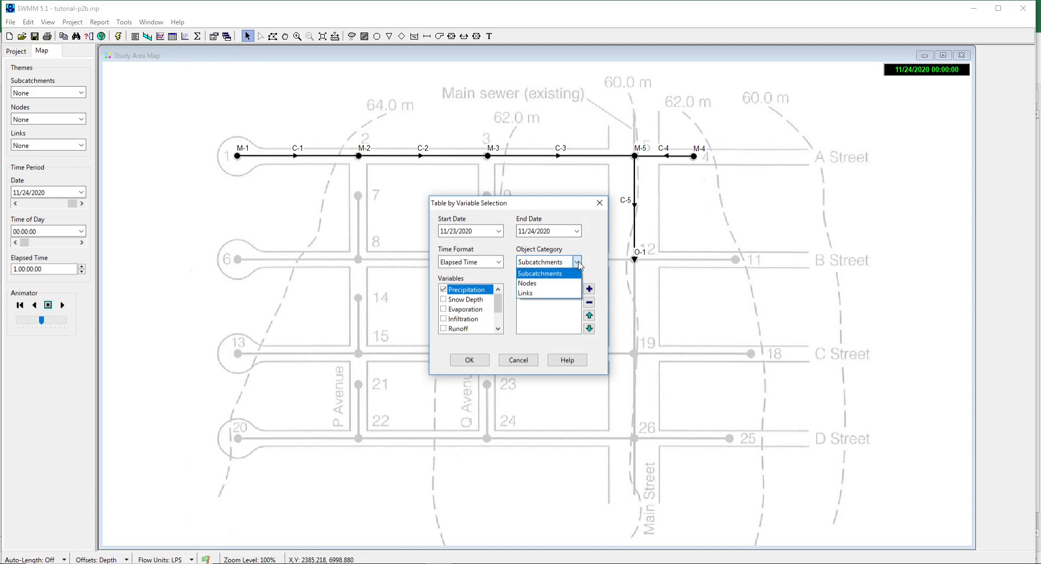
pyautogui.click(548, 297)
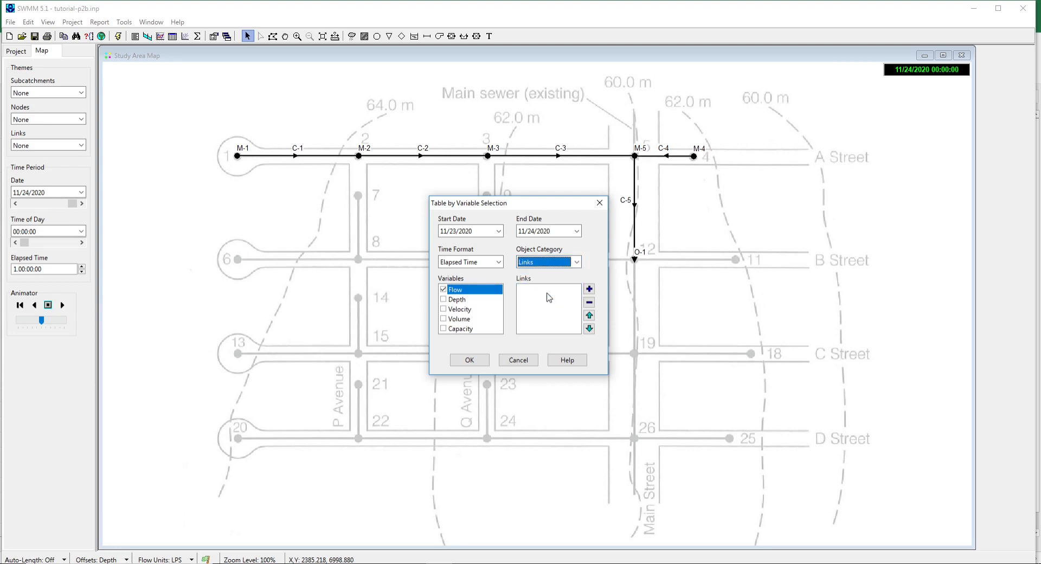
pyautogui.click(443, 310)
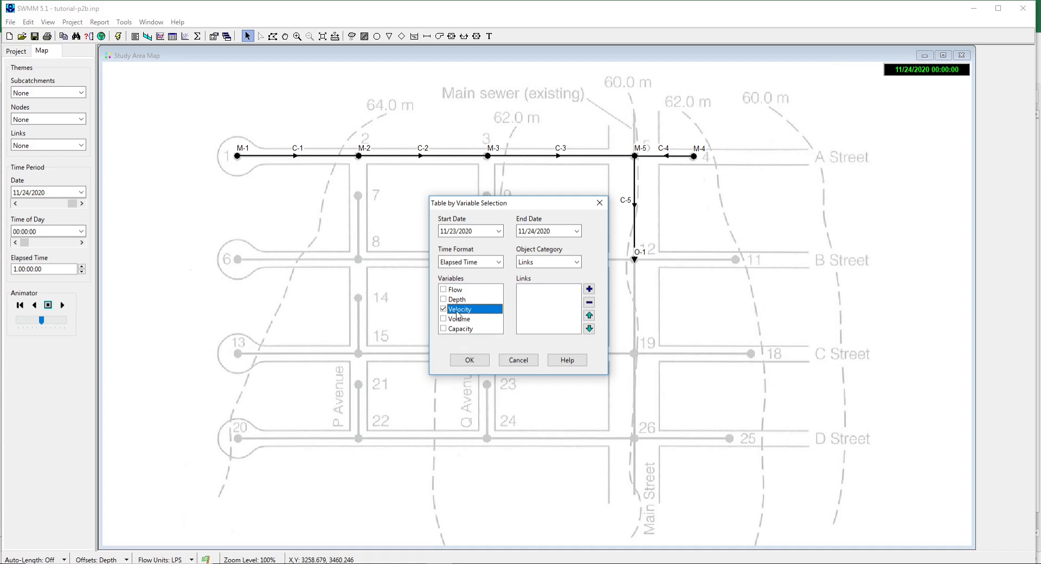
pyautogui.click(469, 361)
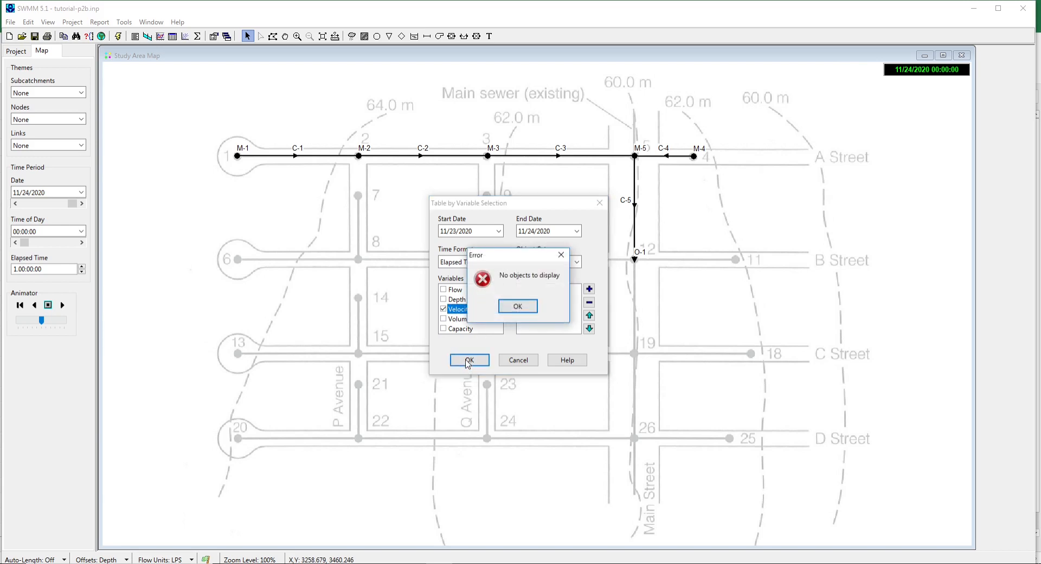
pyautogui.click(518, 307)
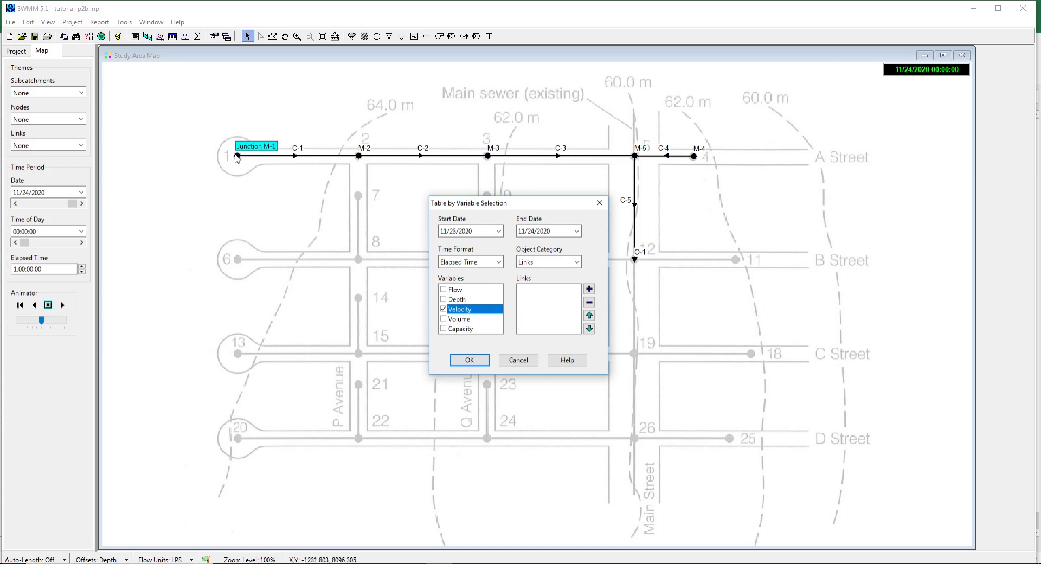
# Step: Add conduits C-1 and C-2 from the map to the velocity table's links
pyautogui.click(296, 157)
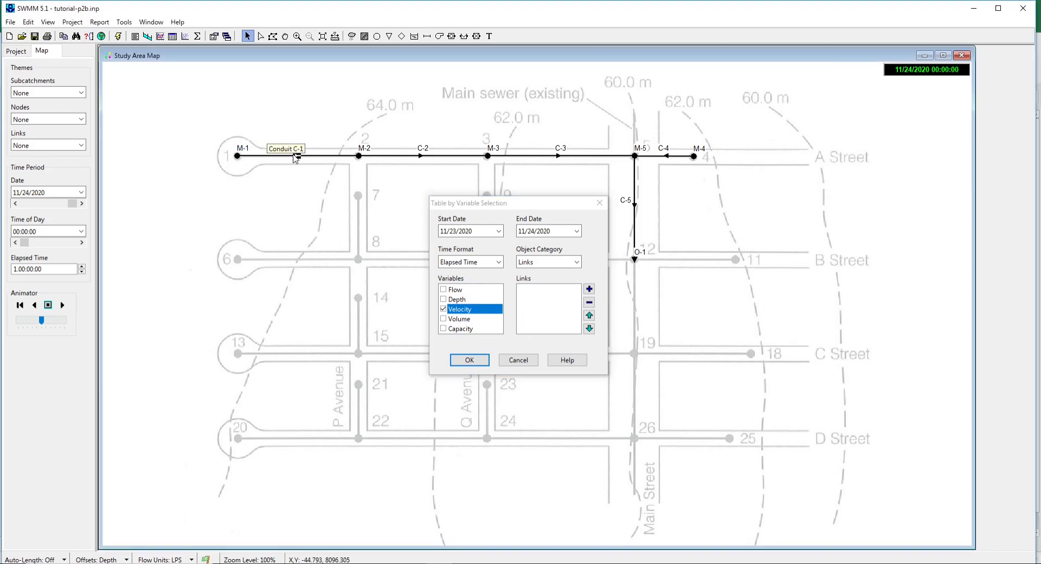
pyautogui.click(589, 290)
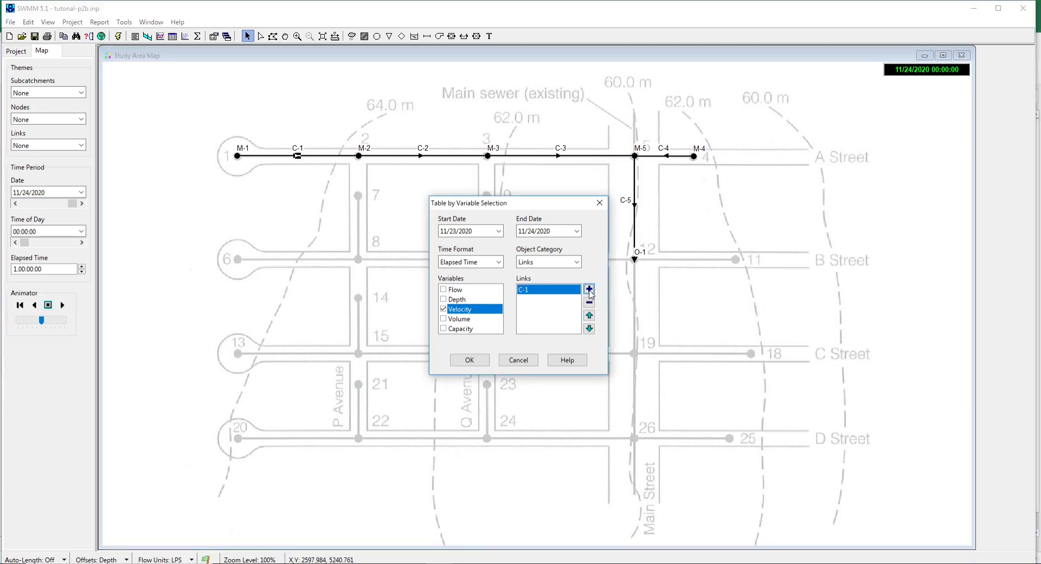
pyautogui.click(421, 157)
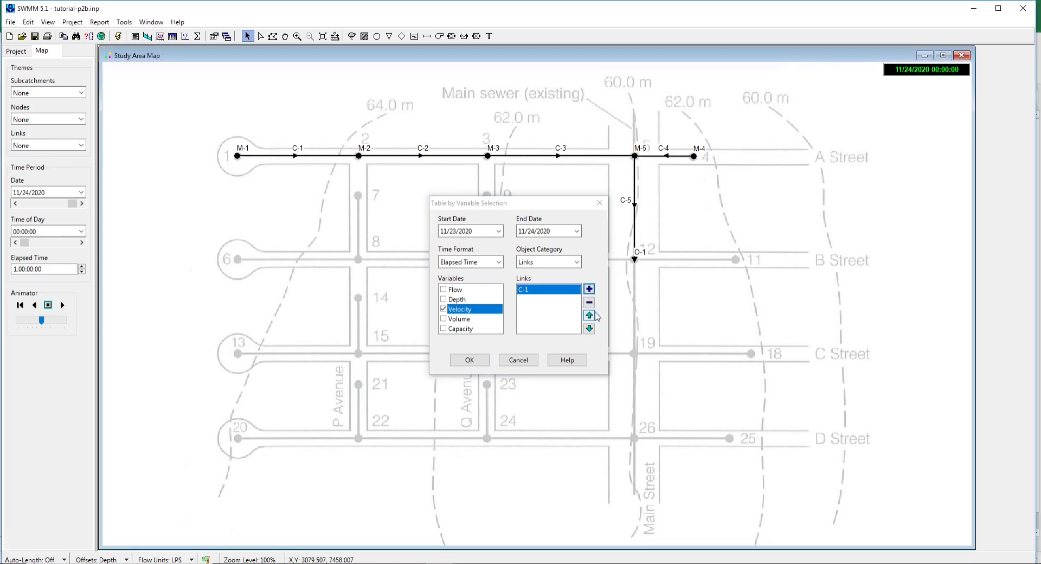
pyautogui.click(589, 288)
pyautogui.click(584, 191)
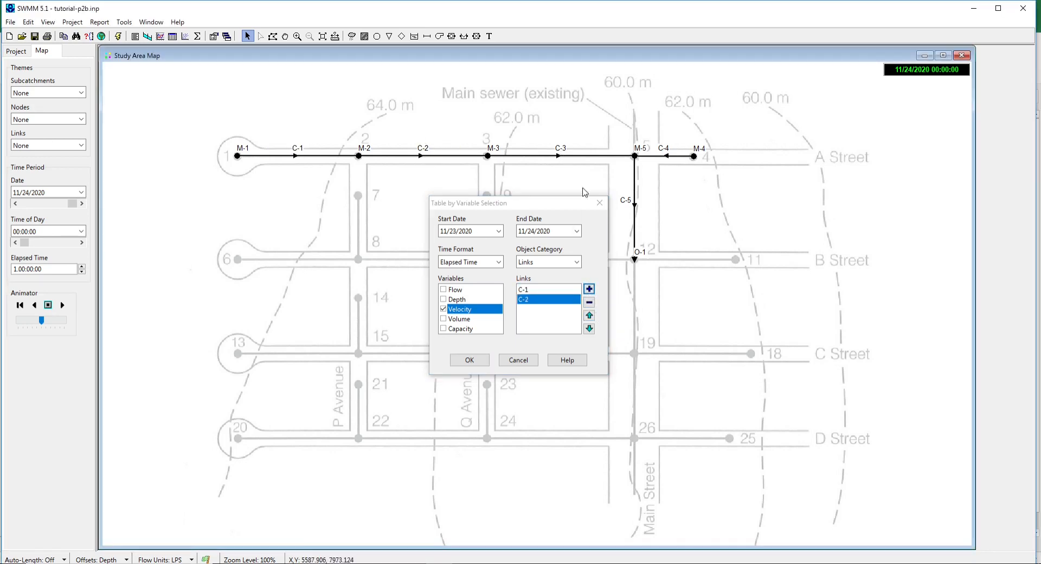
pyautogui.click(589, 288)
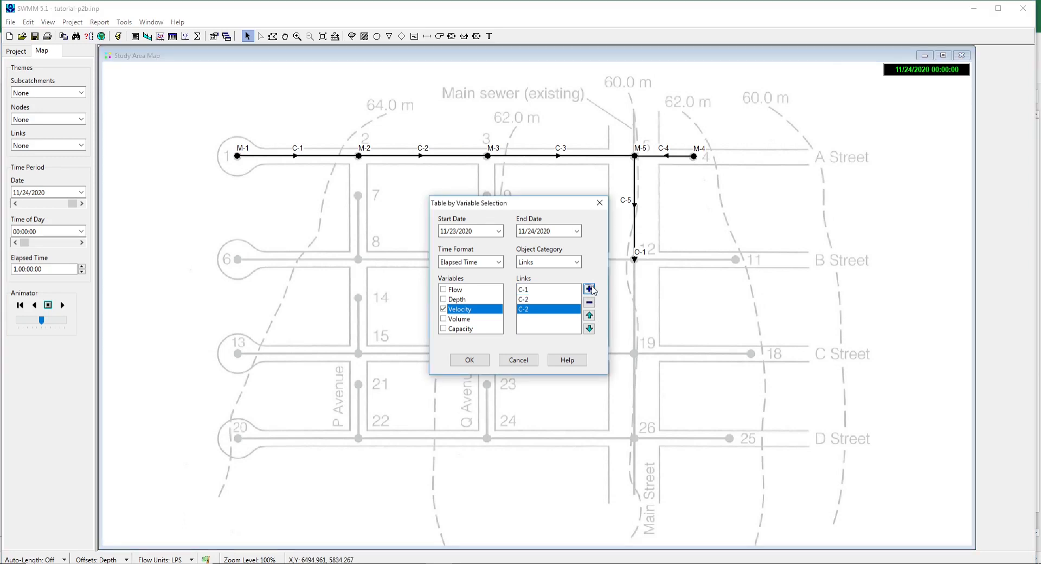
pyautogui.click(667, 156)
pyautogui.click(589, 289)
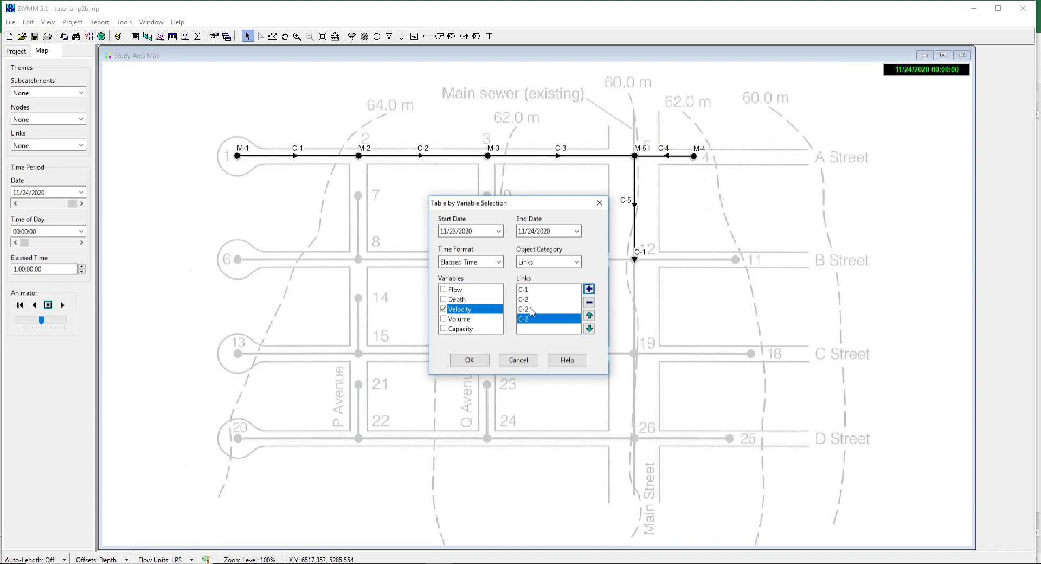
pyautogui.click(589, 302)
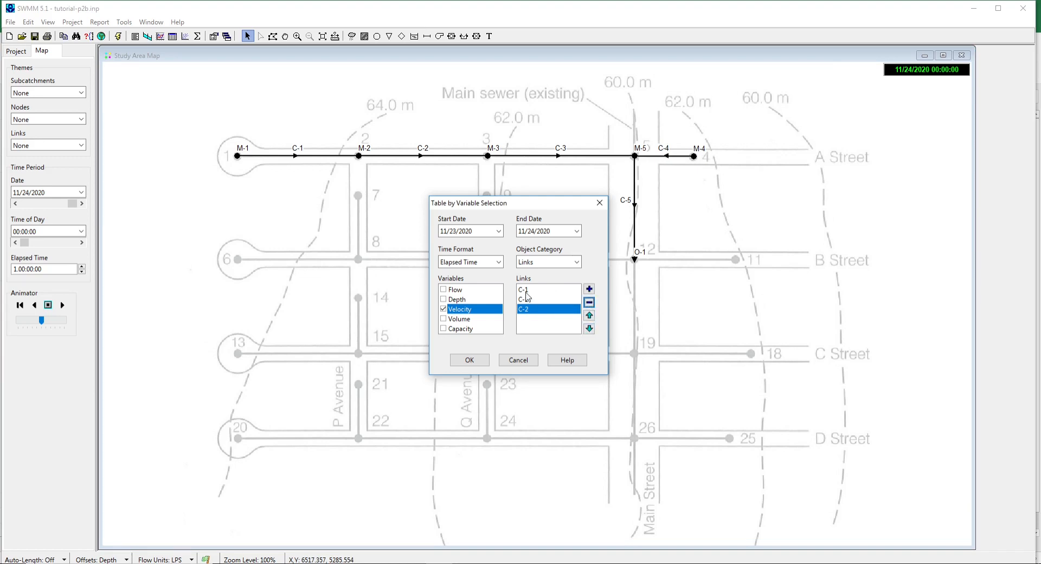
pyautogui.click(589, 302)
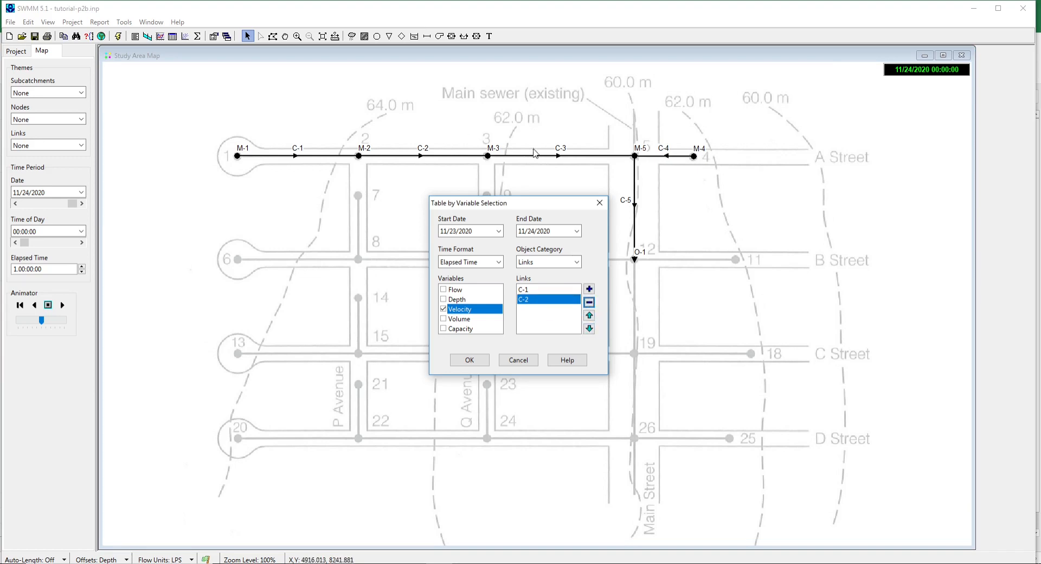
# Step: Add conduits C-3, C-4 and C-5 from the map to the velocity table's links and generate the table
pyautogui.click(559, 155)
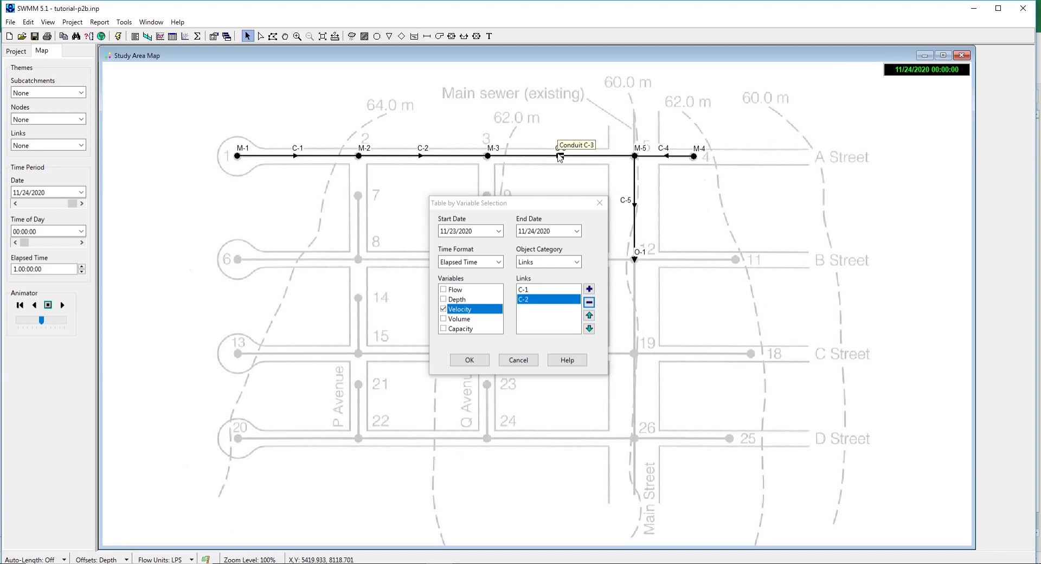
pyautogui.click(590, 288)
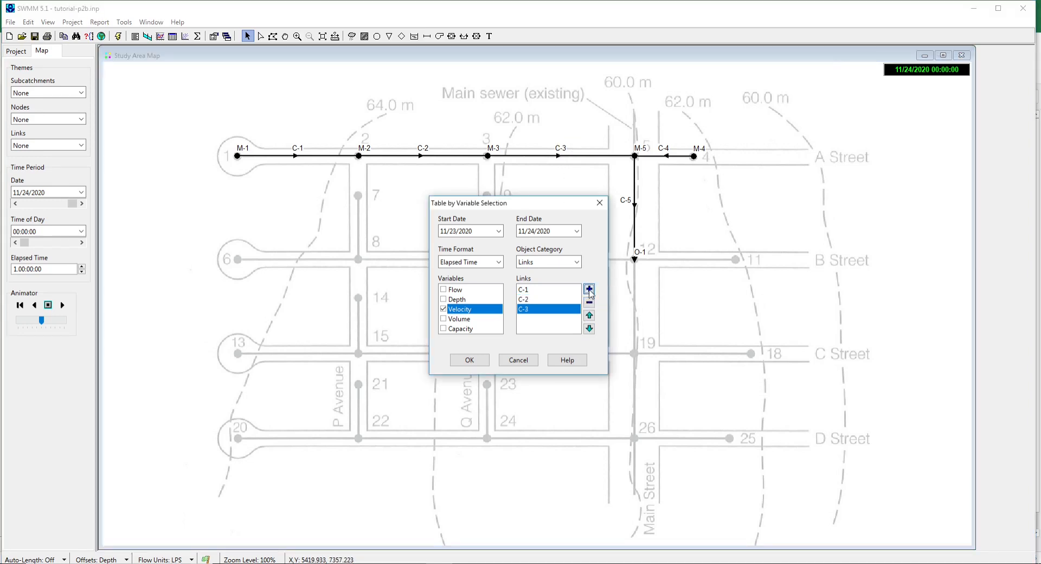
pyautogui.click(669, 157)
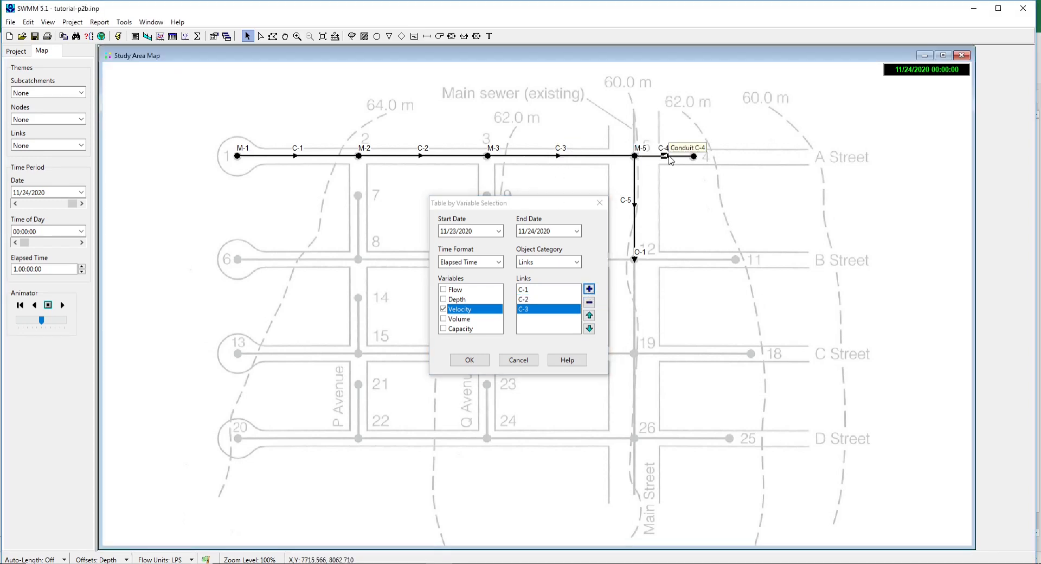
pyautogui.click(589, 289)
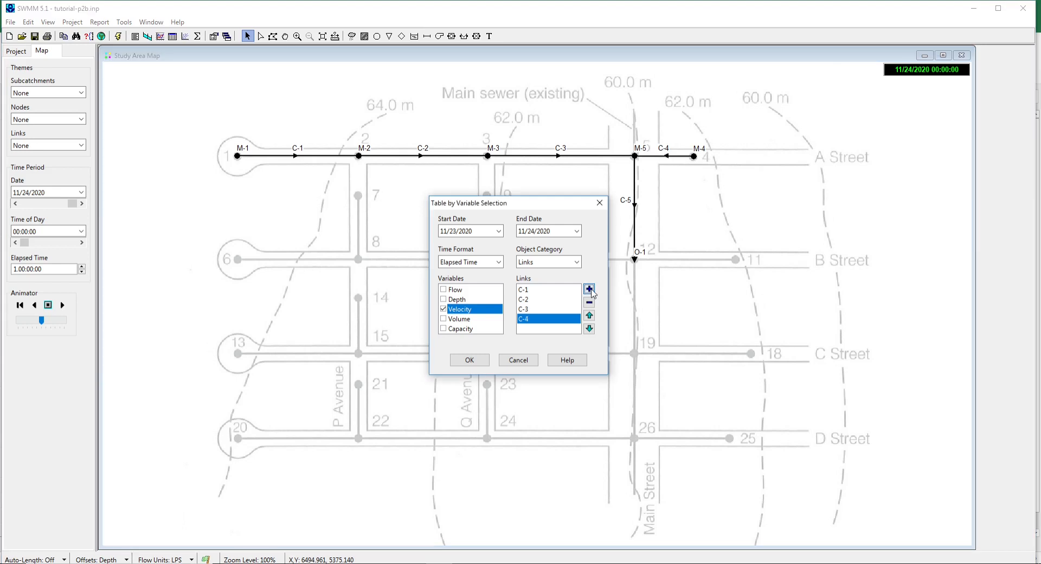
pyautogui.click(635, 206)
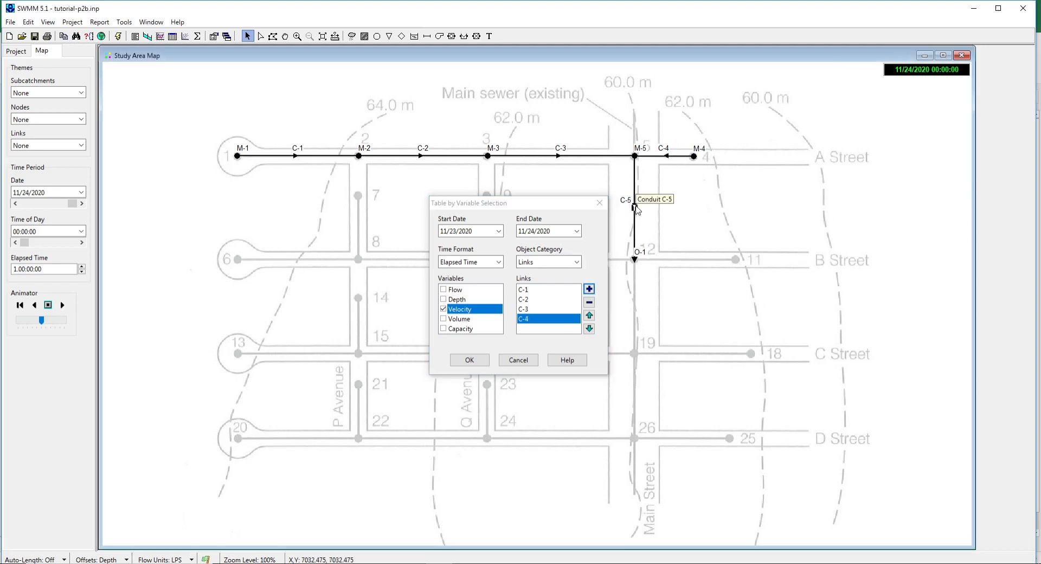
pyautogui.click(589, 288)
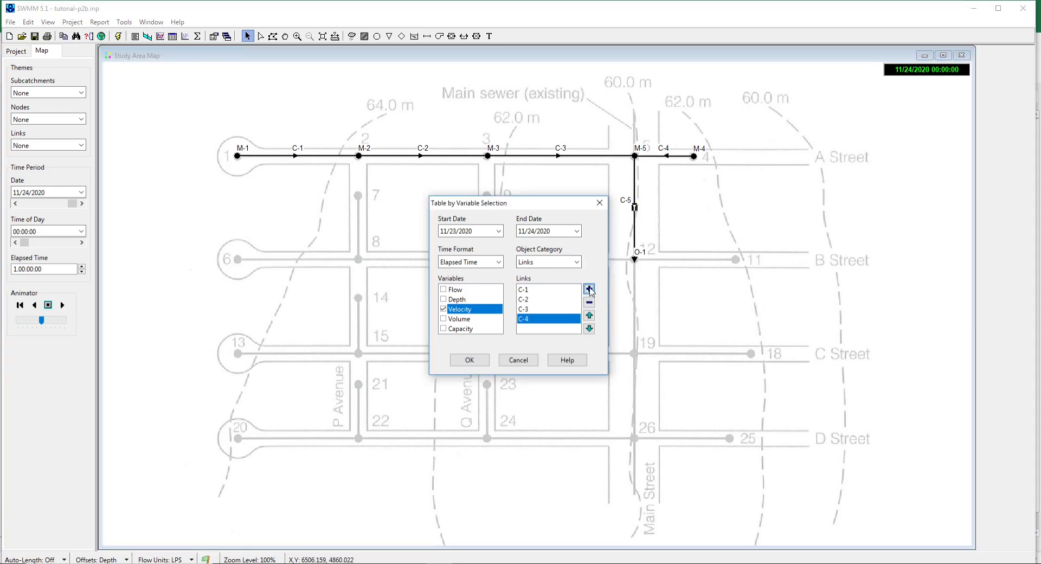
pyautogui.click(467, 361)
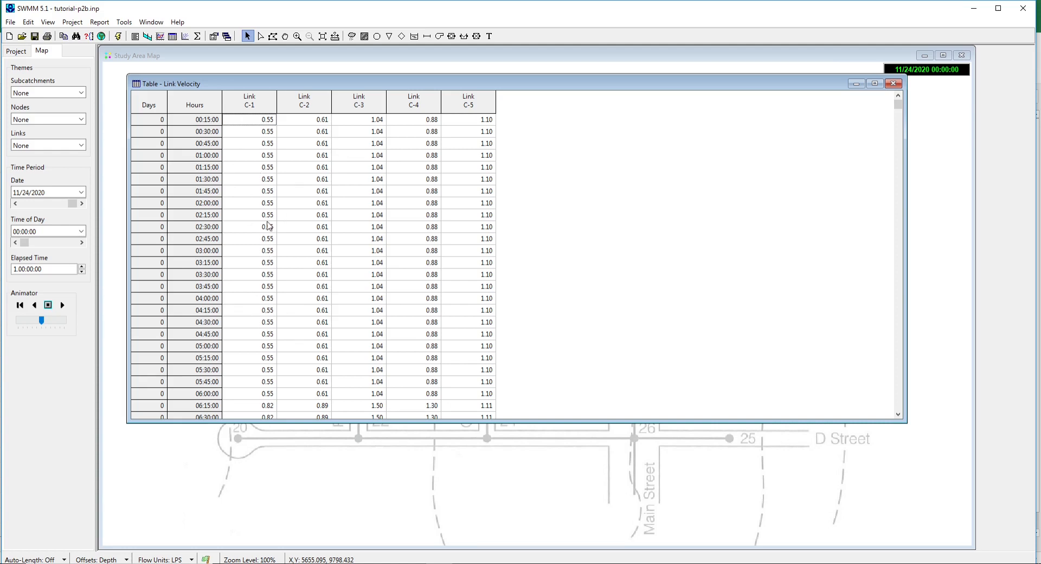
# Step: Examine the conduit velocities across the simulation hours in the Link Velocity table and close it
pyautogui.press('Down')
pyautogui.press('Down')
pyautogui.press('Down')
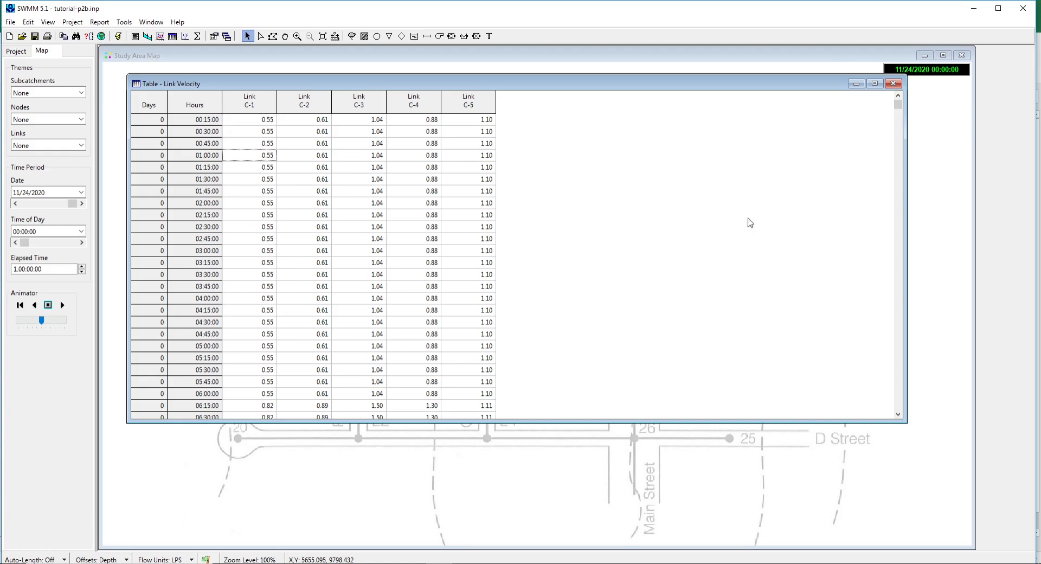
pyautogui.moveTo(898, 106); pyautogui.dragTo(898, 401)
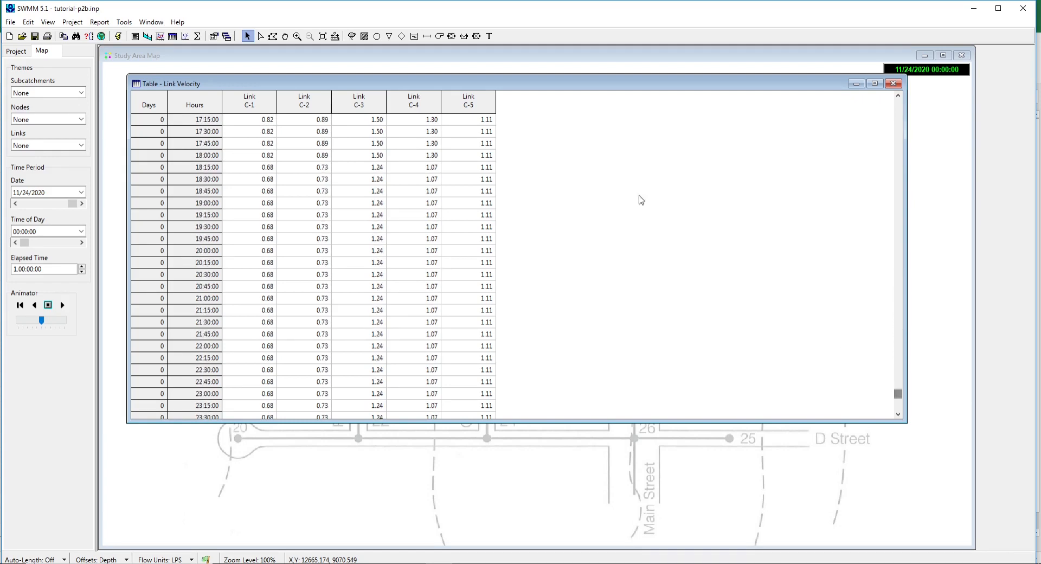
pyautogui.click(894, 84)
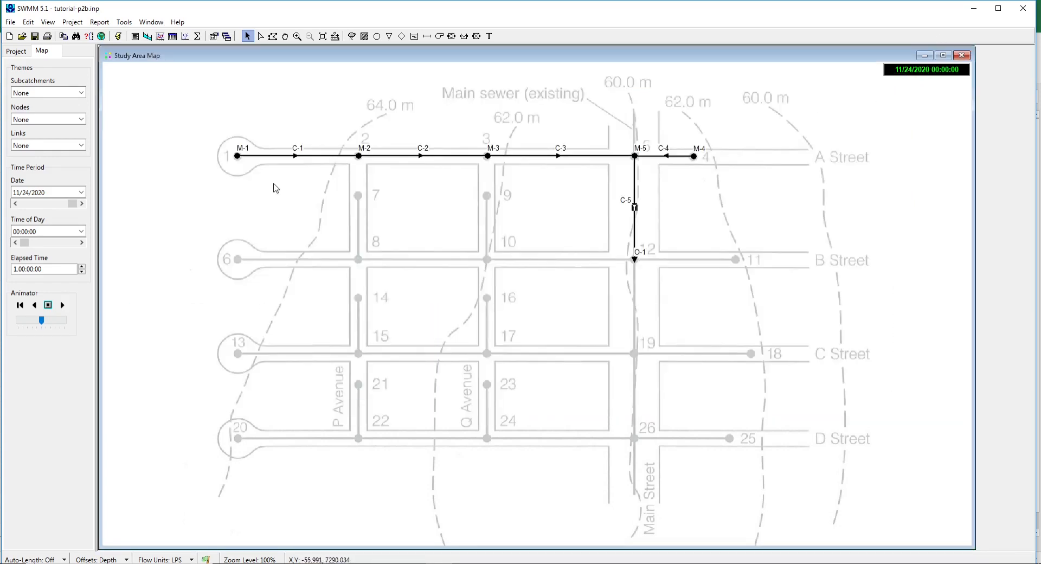
# Step: Set up a results table by variable with Nodes as the object category and Depth as the variable
pyautogui.click(173, 37)
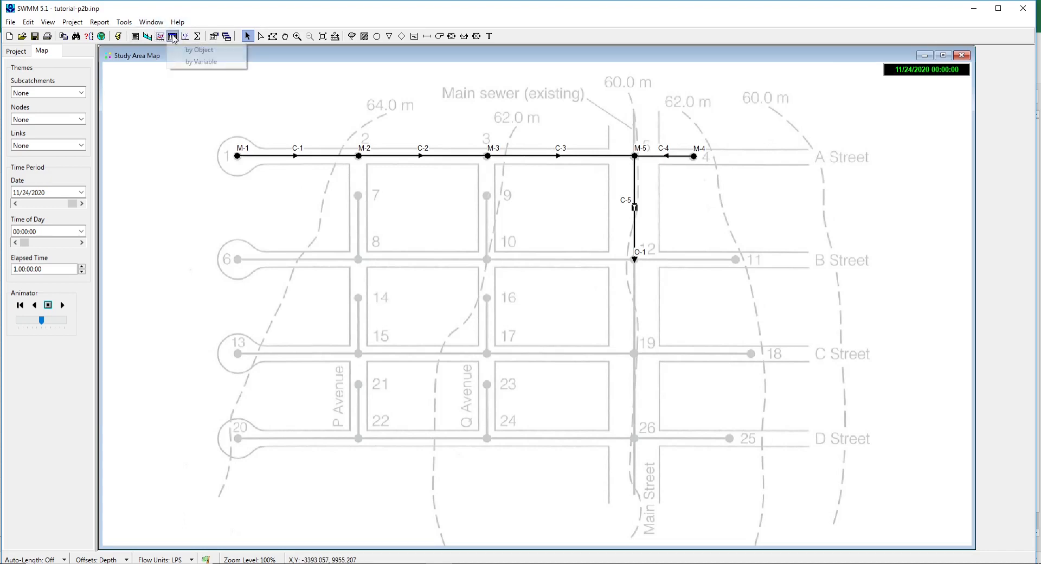
pyautogui.click(196, 63)
pyautogui.click(576, 261)
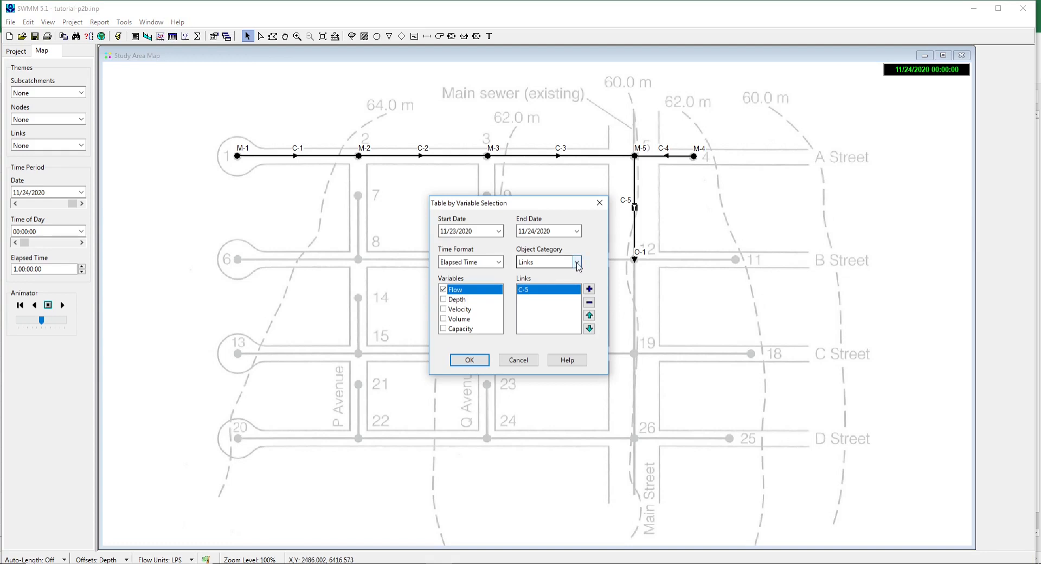
pyautogui.click(539, 283)
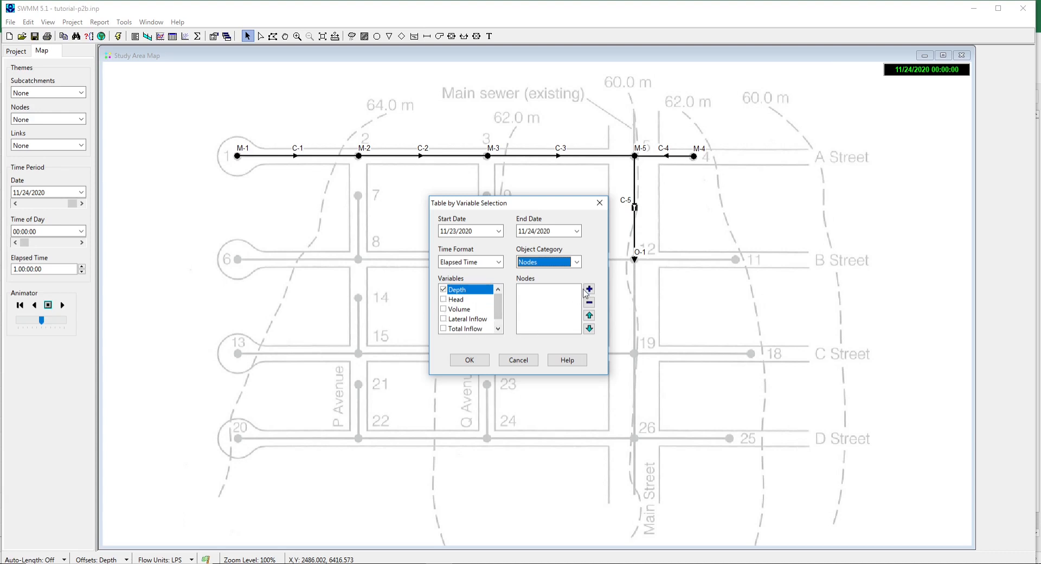
# Step: Add junctions M-1, M-2, M-3, M-4 and M-5 from the map to the depth table's nodes and generate the table
pyautogui.click(238, 155)
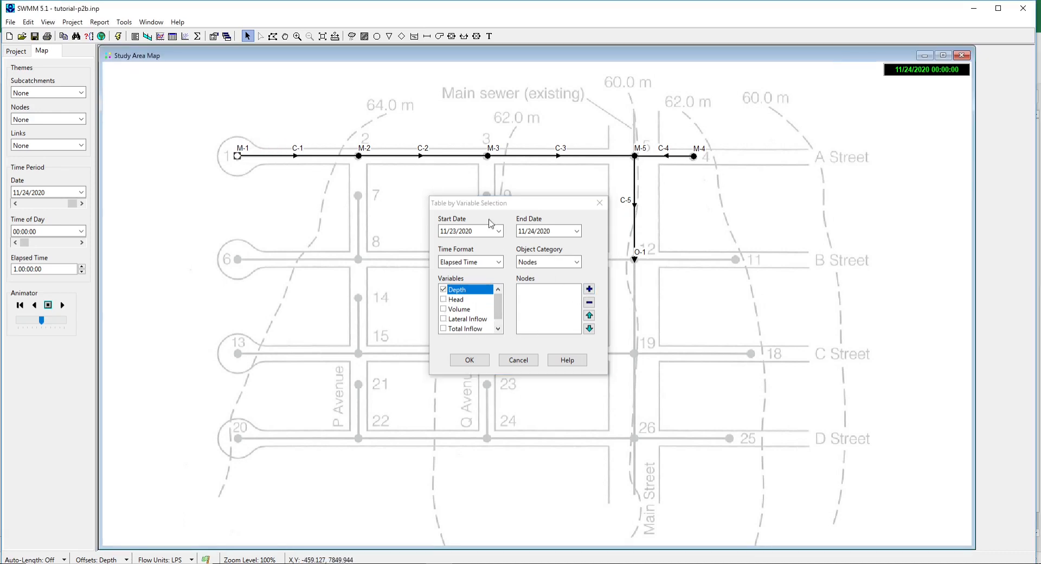
pyautogui.click(589, 288)
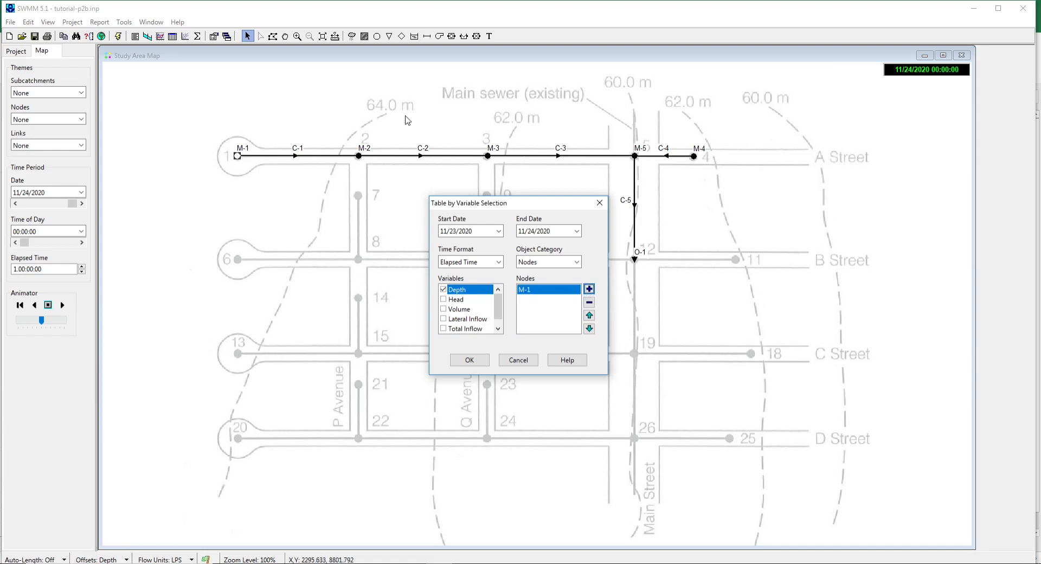
pyautogui.click(359, 157)
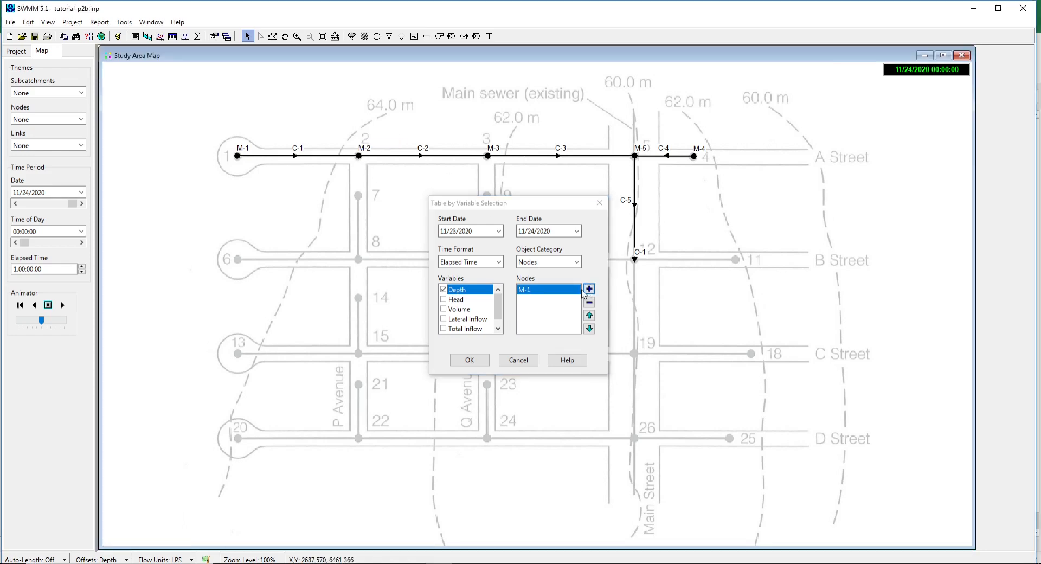
pyautogui.click(589, 288)
pyautogui.click(487, 155)
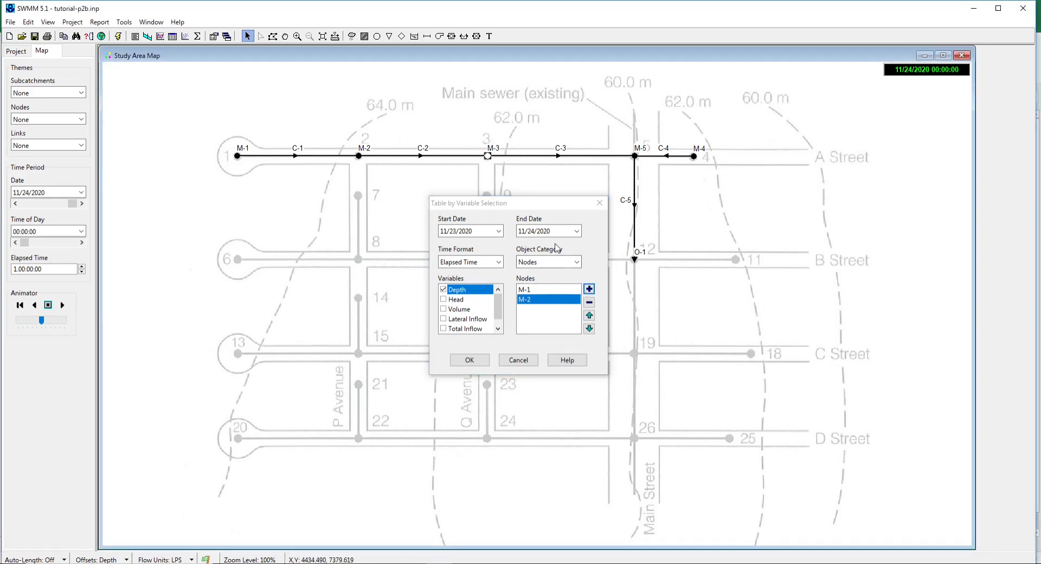
pyautogui.click(589, 288)
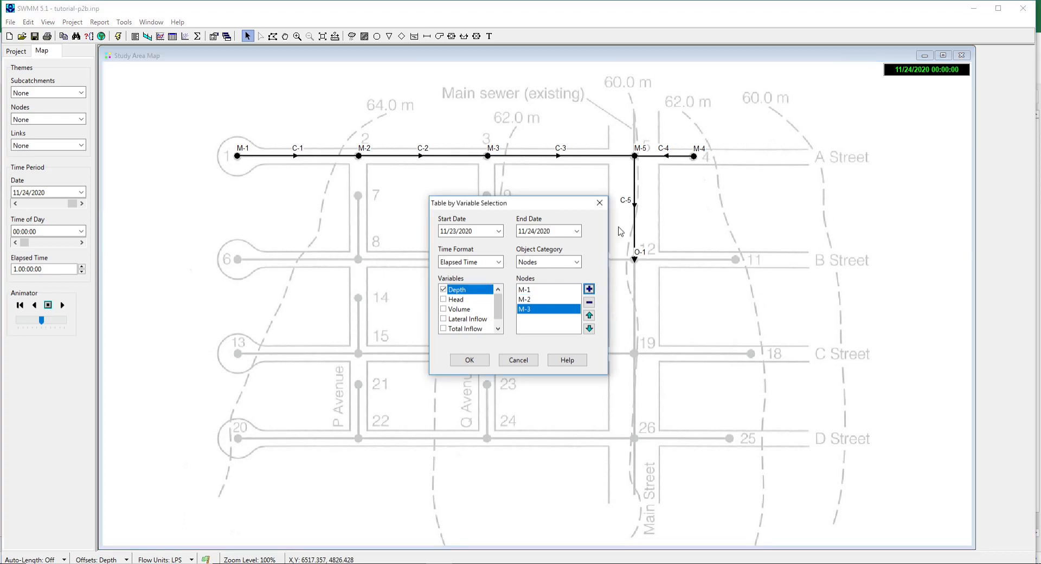
pyautogui.click(694, 156)
pyautogui.click(589, 290)
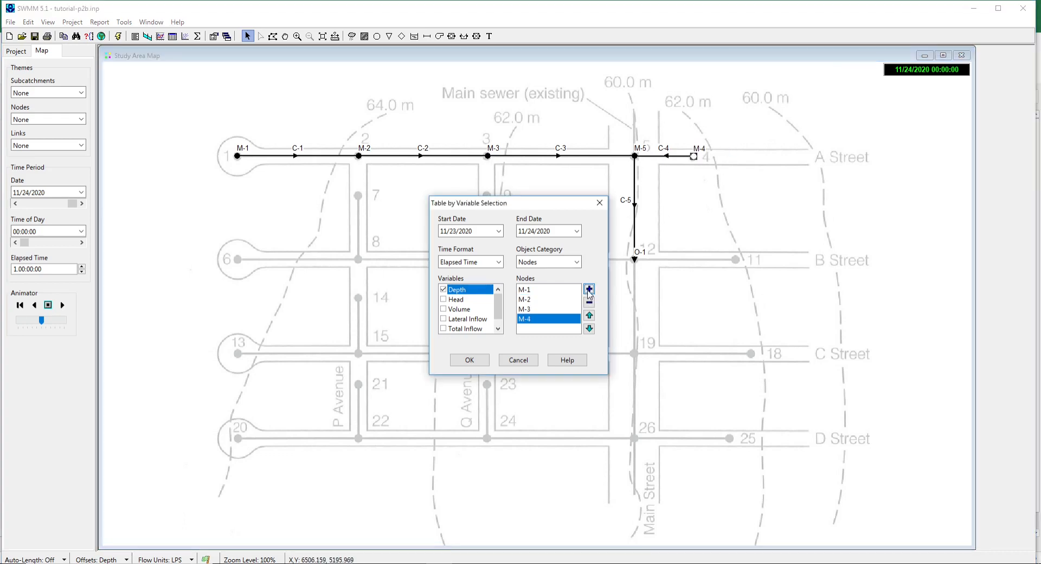
pyautogui.click(634, 156)
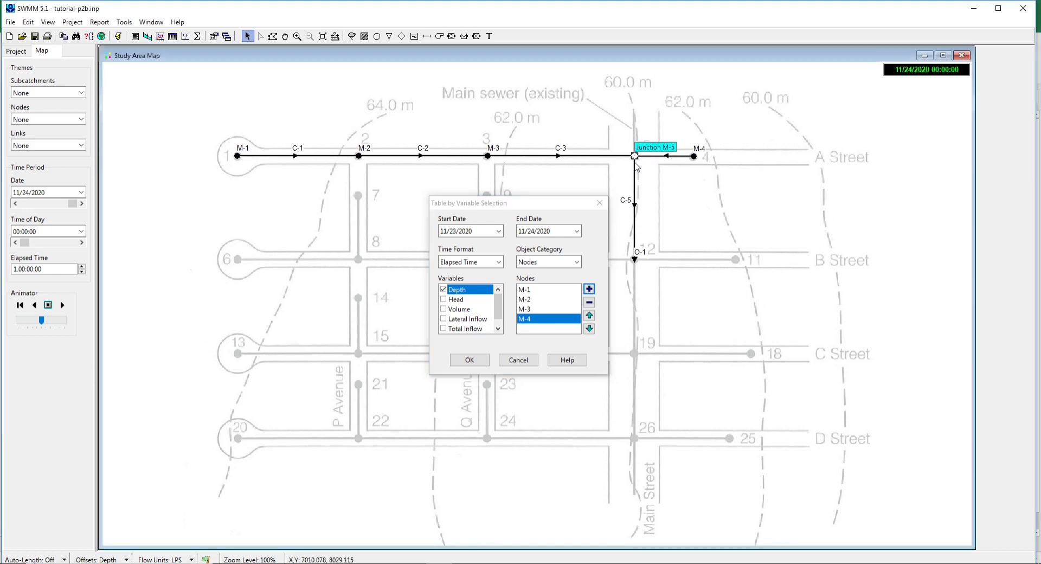
pyautogui.click(588, 290)
pyautogui.click(470, 361)
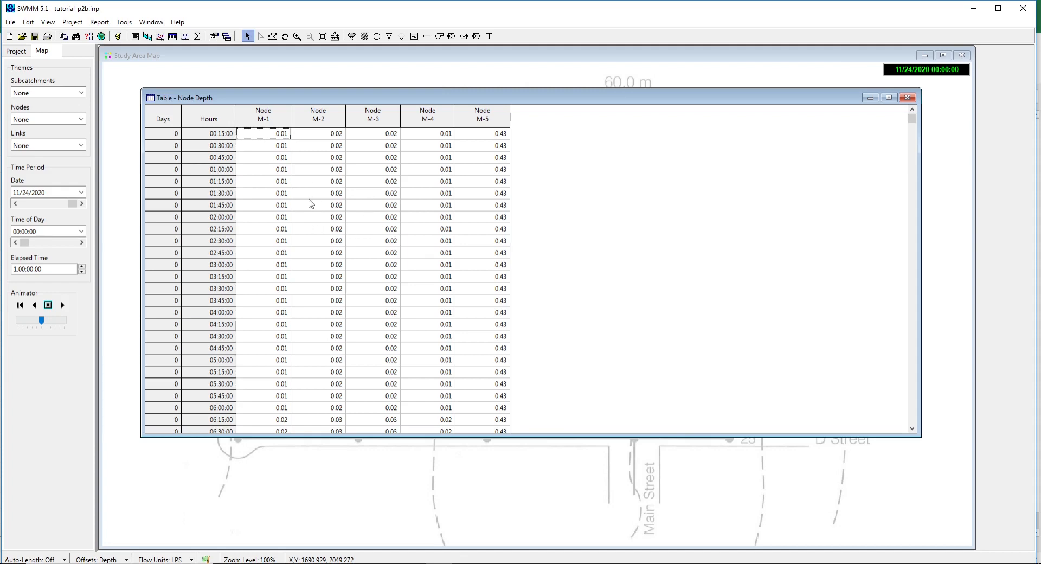
# Step: Examine the water depths at the junctions across the simulation hours in the Node Depth table and close it
pyautogui.press('Down')
pyautogui.press('Down')
pyautogui.press('Down')
pyautogui.press('Down')
pyautogui.press('Down')
pyautogui.press('Down')
pyautogui.press('Down')
pyautogui.press('Down')
pyautogui.press('Down')
pyautogui.press('Down')
pyautogui.press('Down')
pyautogui.press('Down')
pyautogui.press('Down')
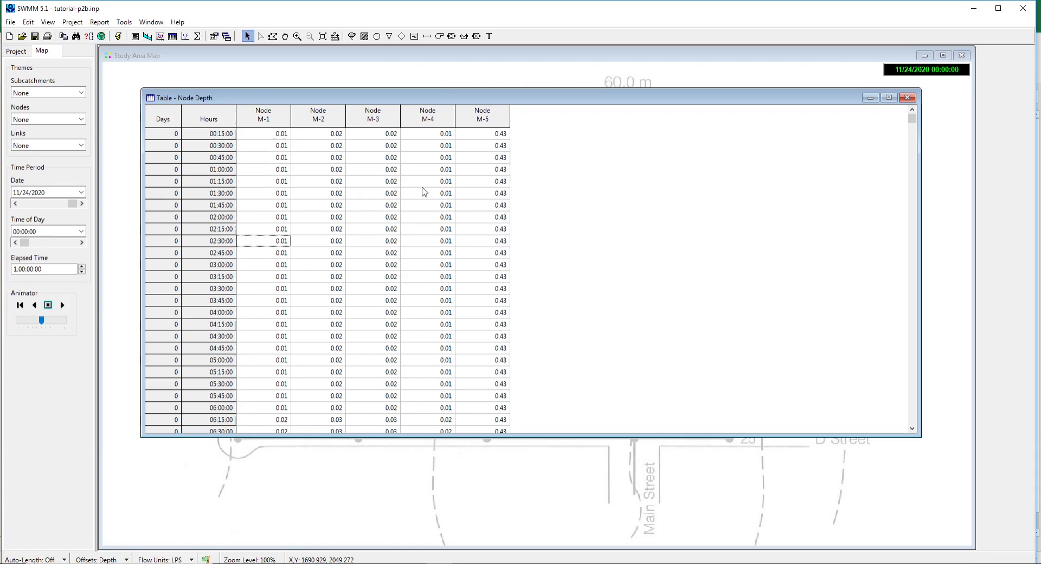
pyautogui.press('Down')
pyautogui.press('Down')
pyautogui.press('Down')
pyautogui.press('Down')
pyautogui.press('Down')
pyautogui.press('Down')
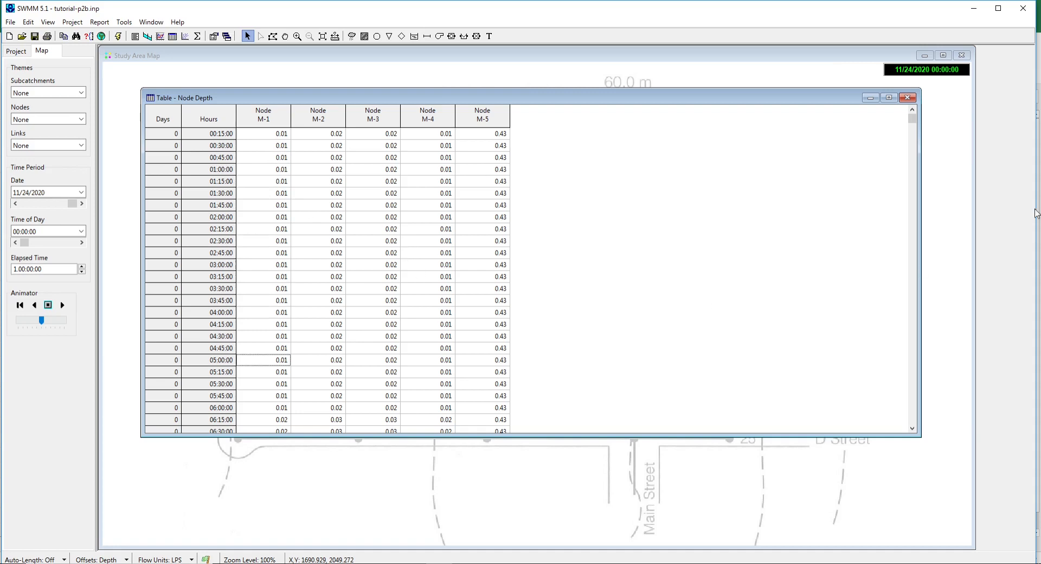
pyautogui.moveTo(914, 117); pyautogui.dragTo(919, 352)
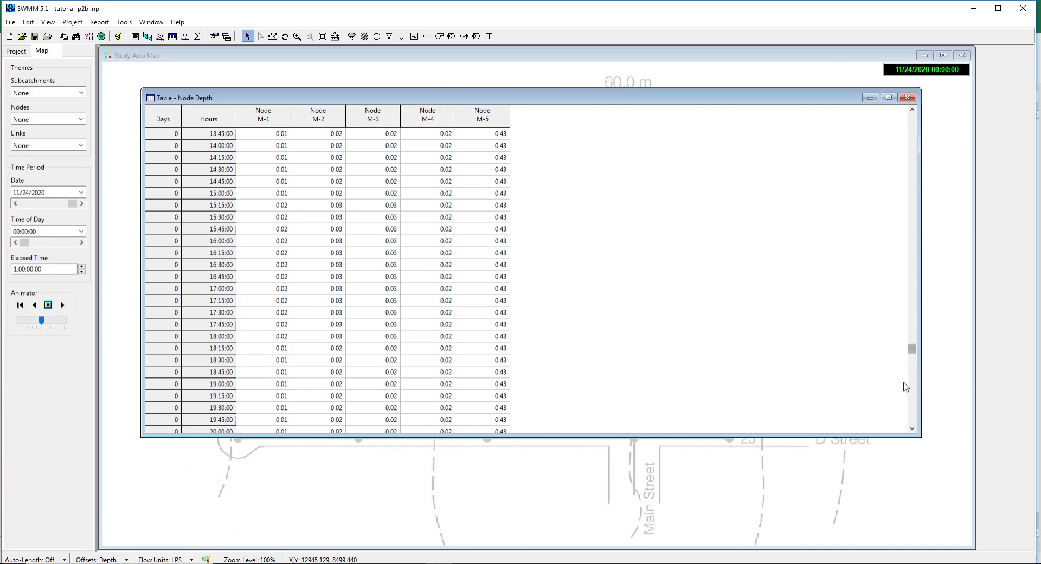
pyautogui.click(913, 429)
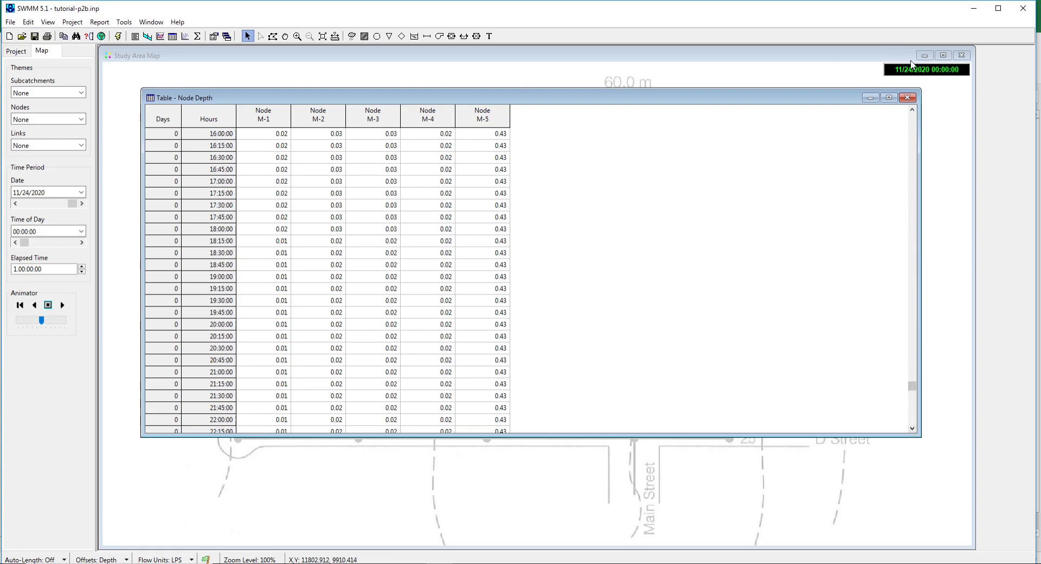
pyautogui.click(907, 98)
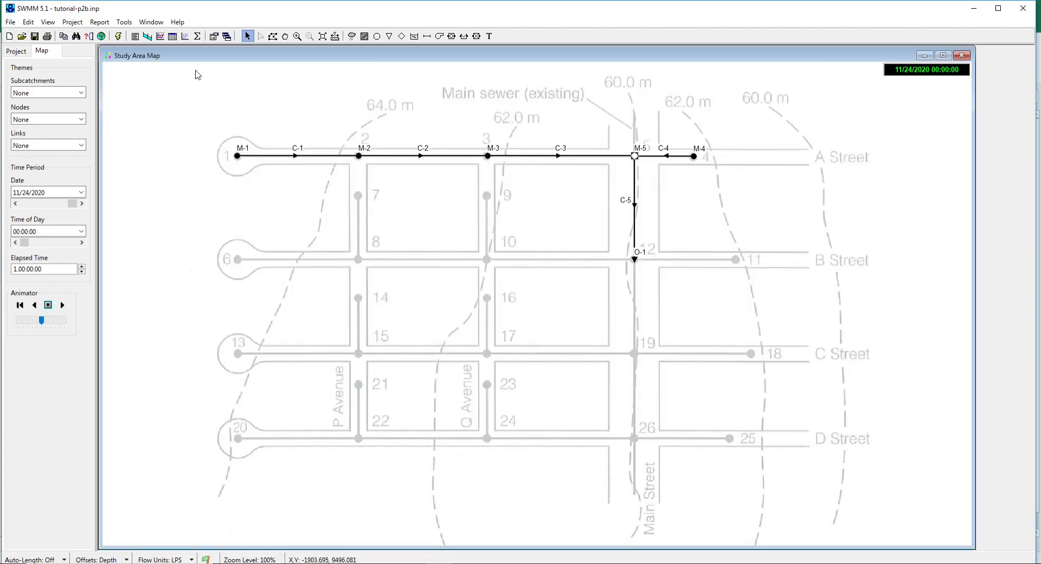
# Step: Set up a results table by variable with Links as the object category and Depth as the variable
pyautogui.click(172, 36)
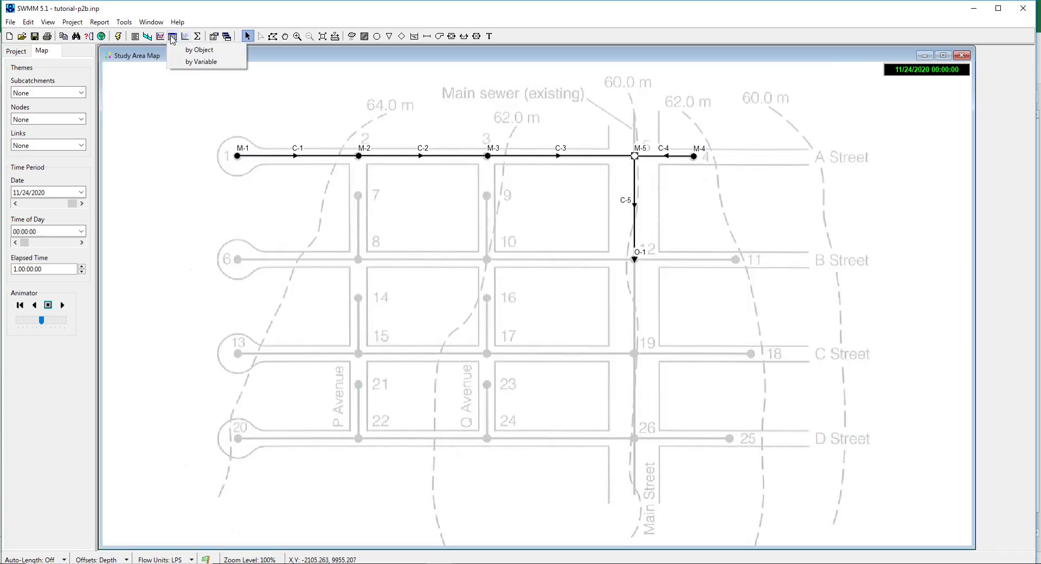
pyautogui.click(200, 61)
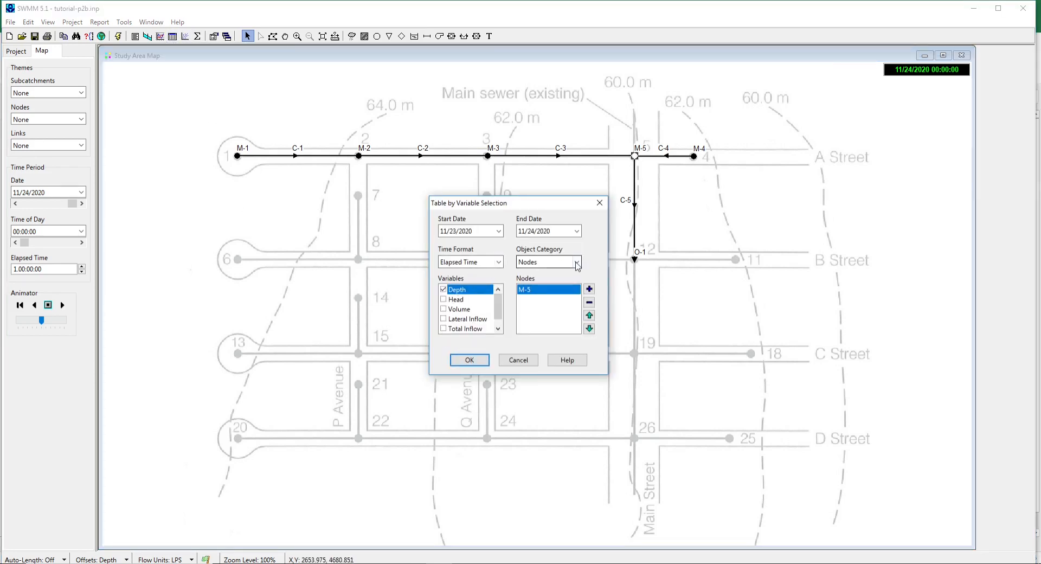
pyautogui.click(576, 262)
pyautogui.click(537, 293)
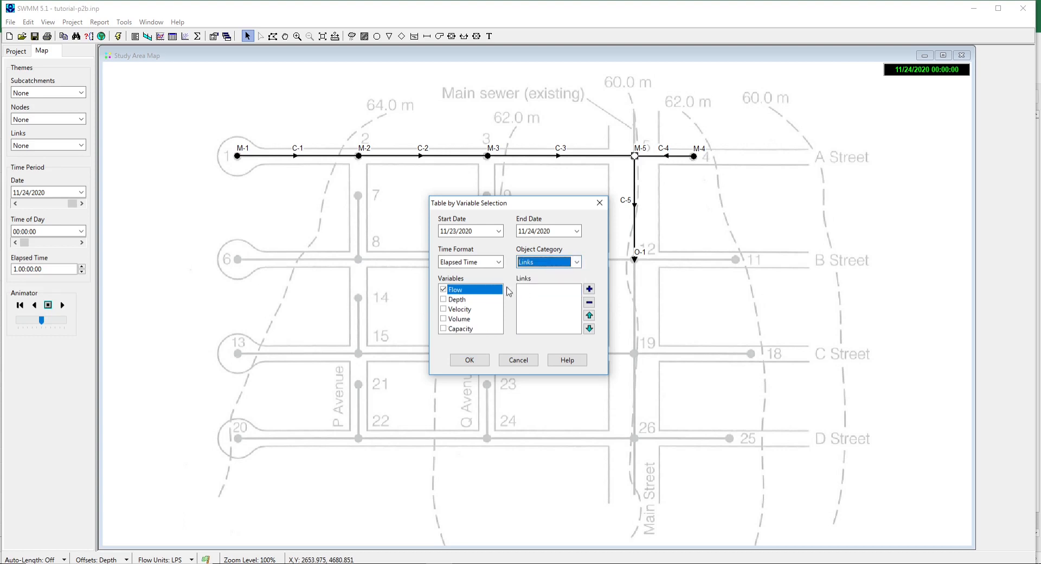
pyautogui.click(444, 300)
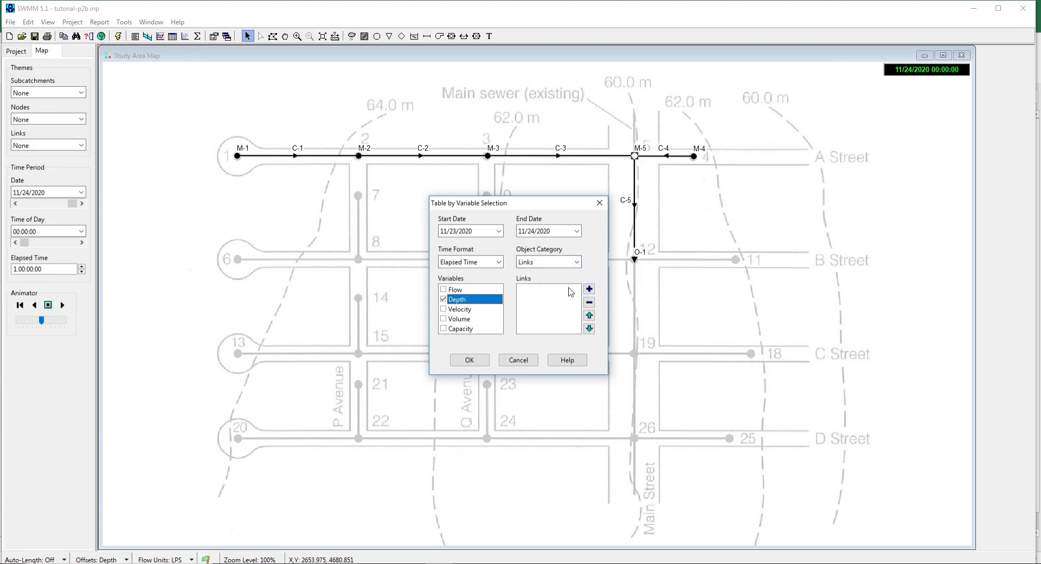
# Step: Add conduits C-1, C-2, C-3, C-4 and C-5 from the map to the depth table's links and generate the table
pyautogui.click(298, 157)
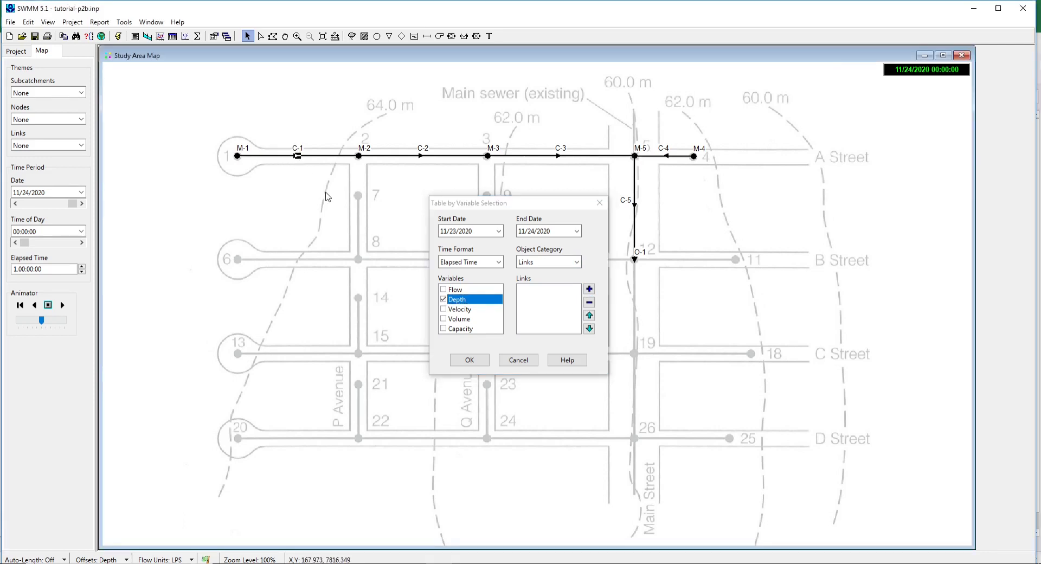
pyautogui.click(588, 289)
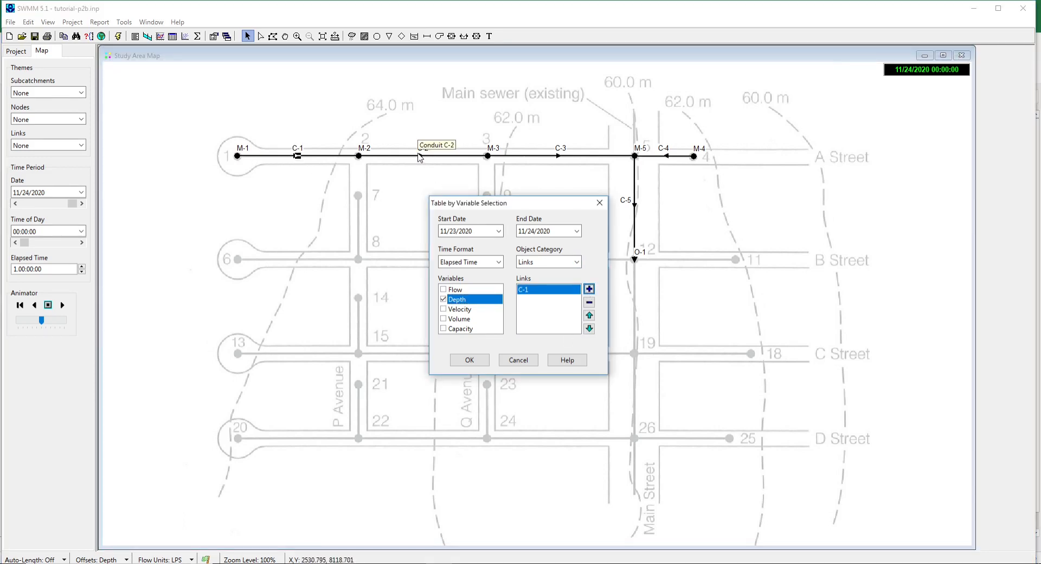
pyautogui.click(423, 156)
pyautogui.click(589, 289)
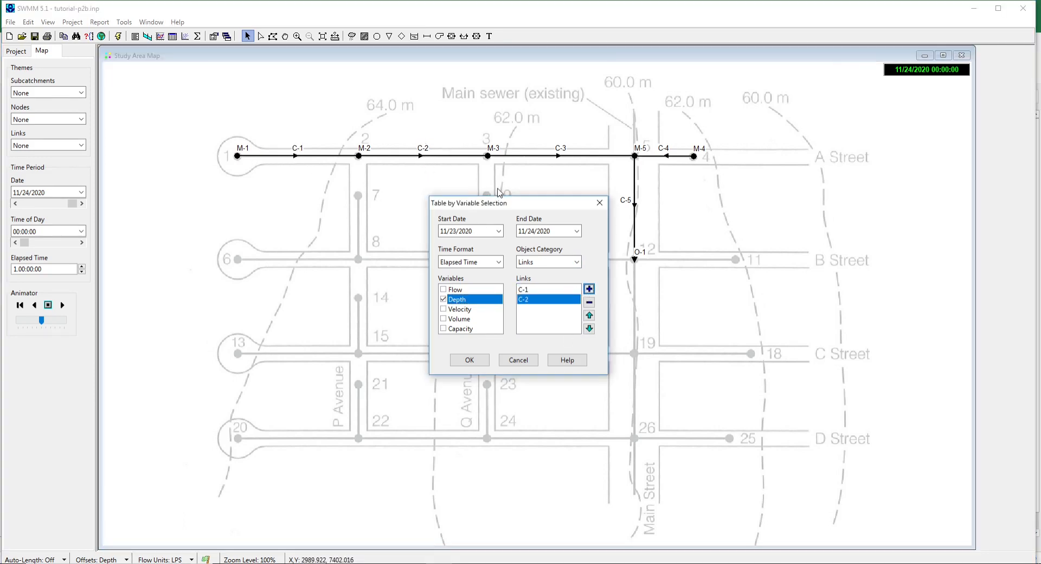
pyautogui.click(560, 157)
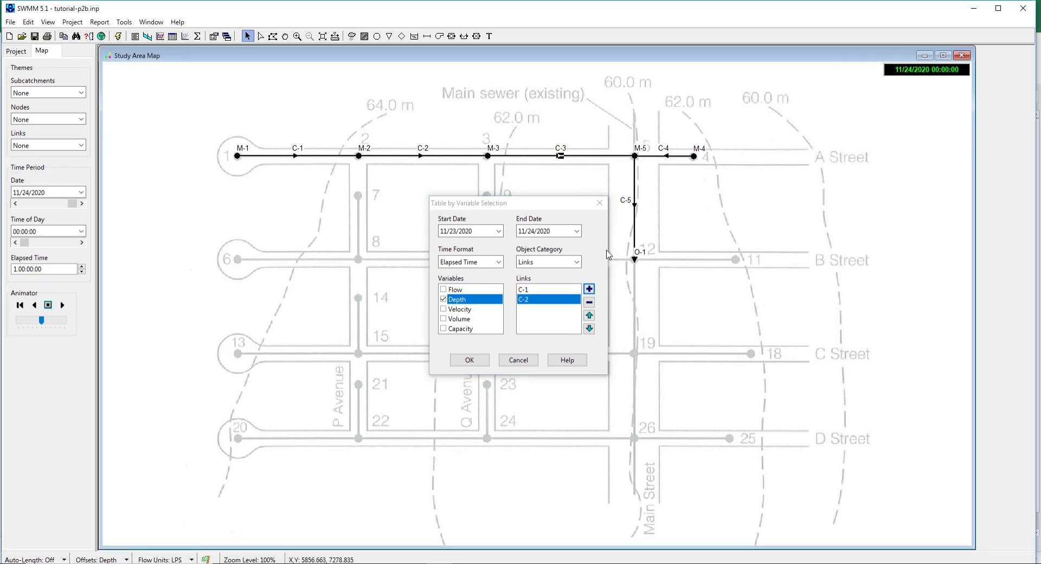
pyautogui.click(589, 289)
pyautogui.click(667, 156)
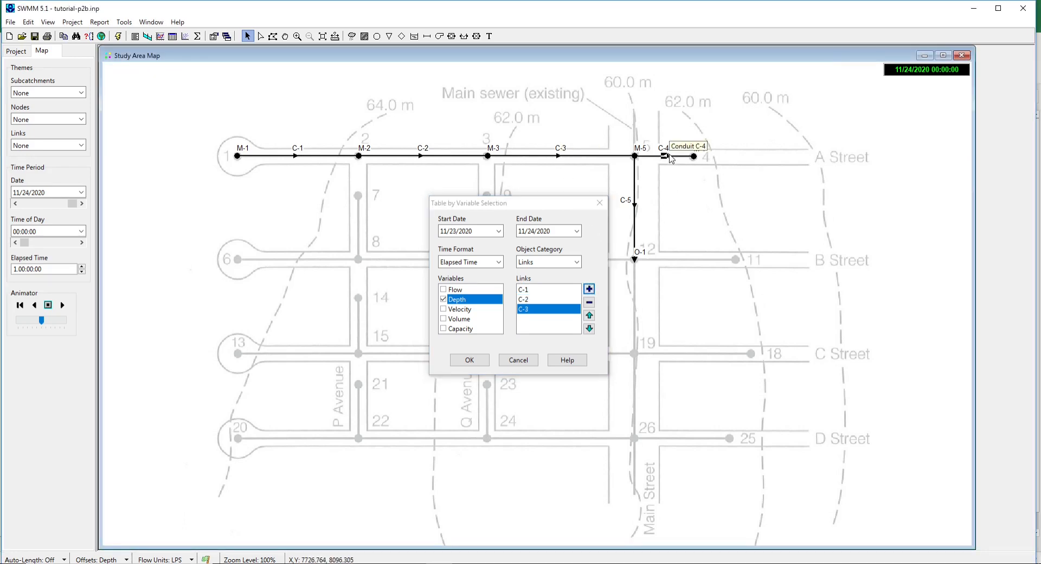
pyautogui.click(589, 288)
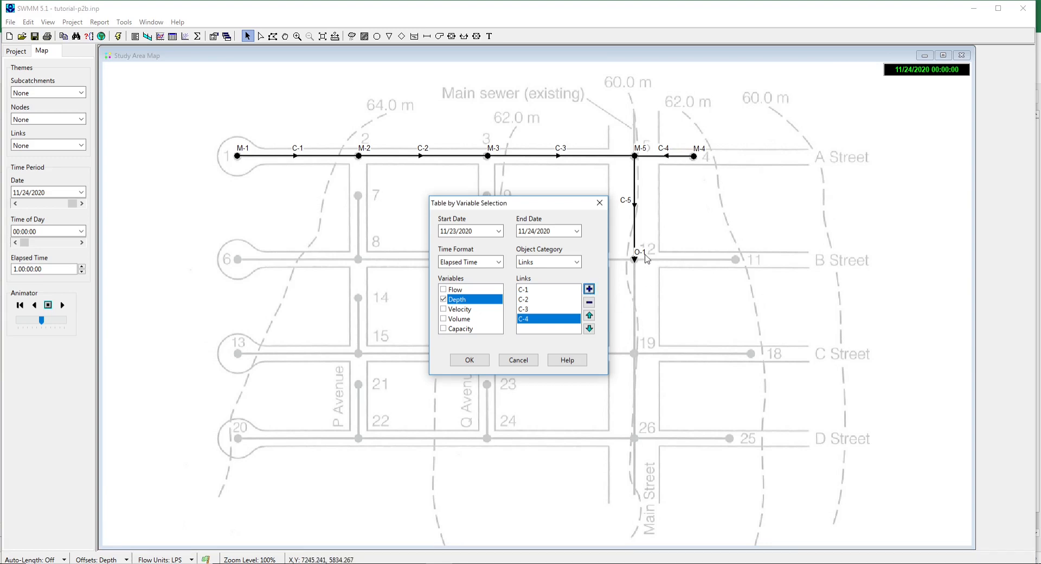
pyautogui.click(633, 206)
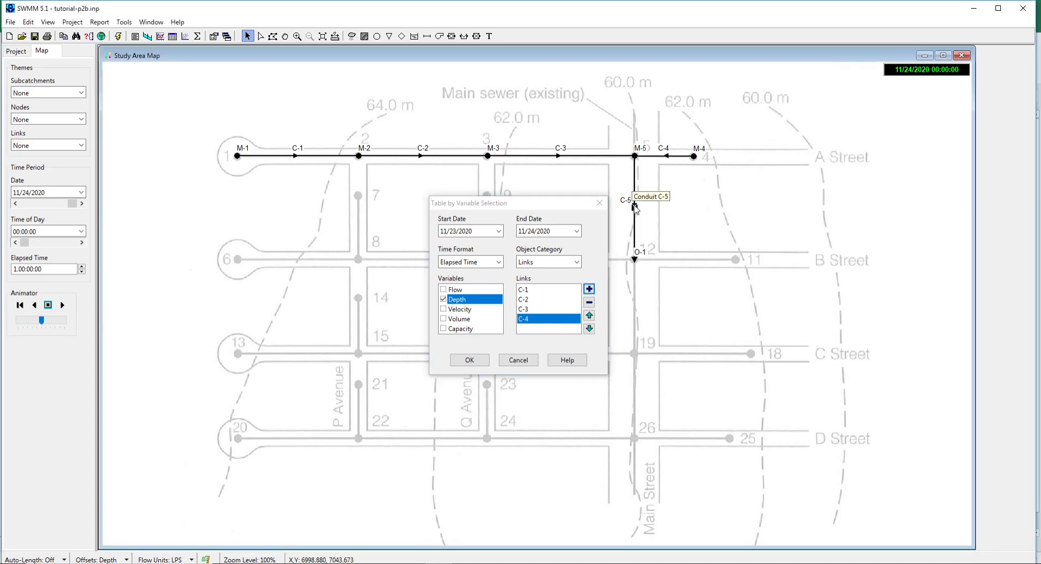
pyautogui.click(588, 289)
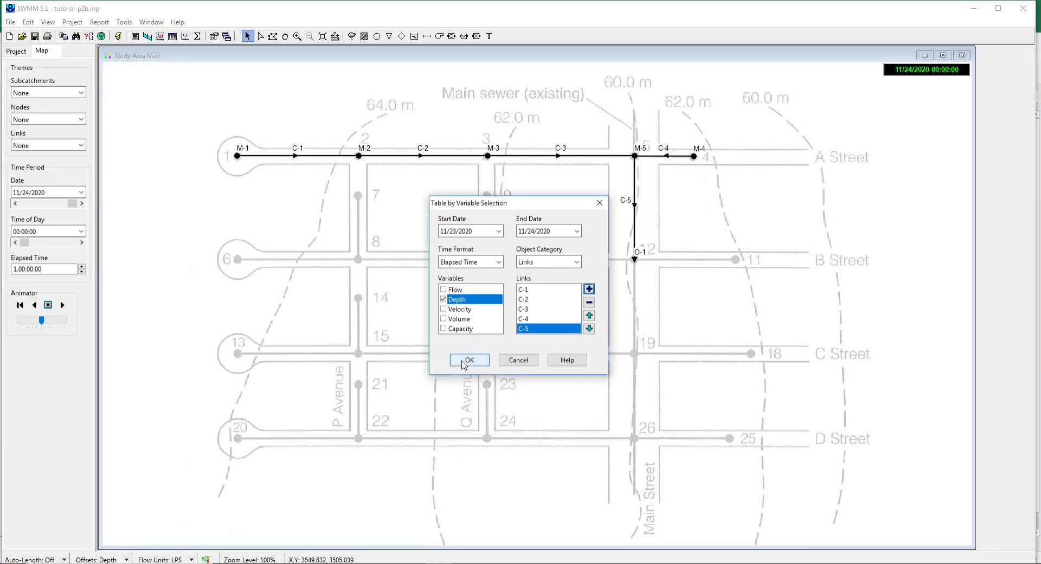
pyautogui.click(468, 360)
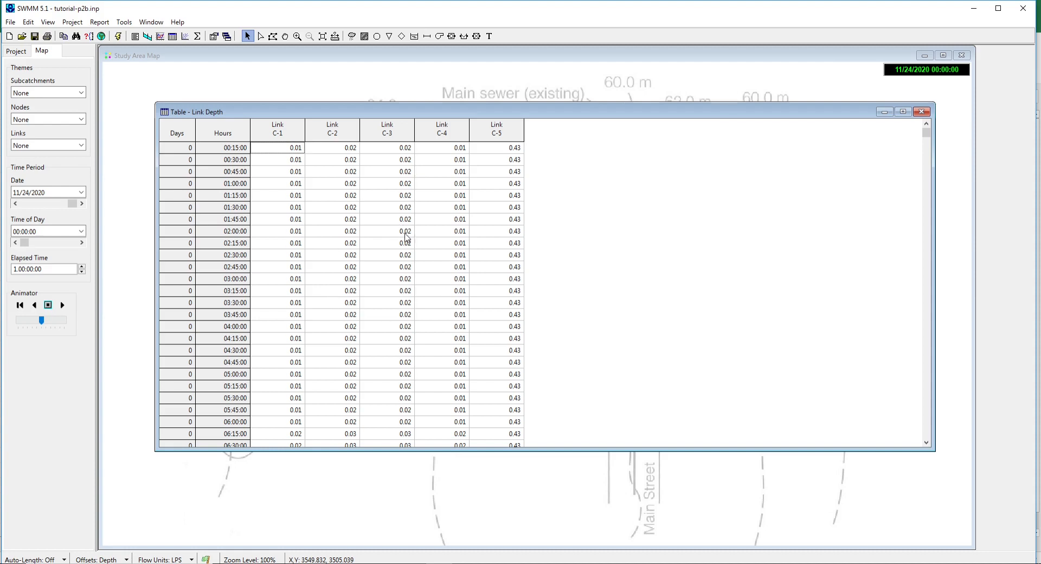
# Step: Examine the water depths in the conduits across the simulation hours in the Link Depth table and close it
pyautogui.press('Down')
pyautogui.press('Down')
pyautogui.press('Down')
pyautogui.press('Down')
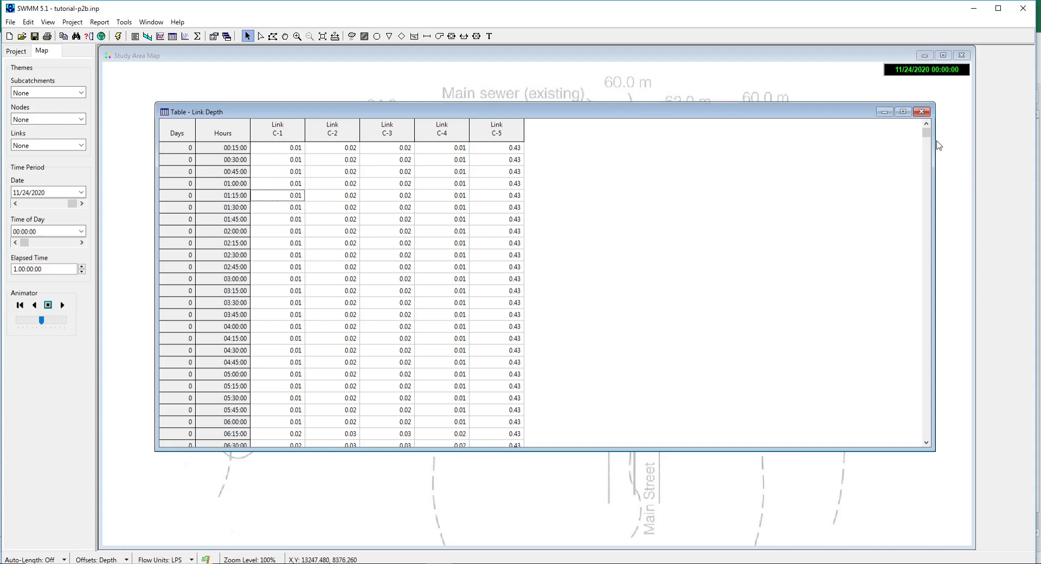
pyautogui.moveTo(927, 136); pyautogui.dragTo(927, 201)
pyautogui.click(929, 432)
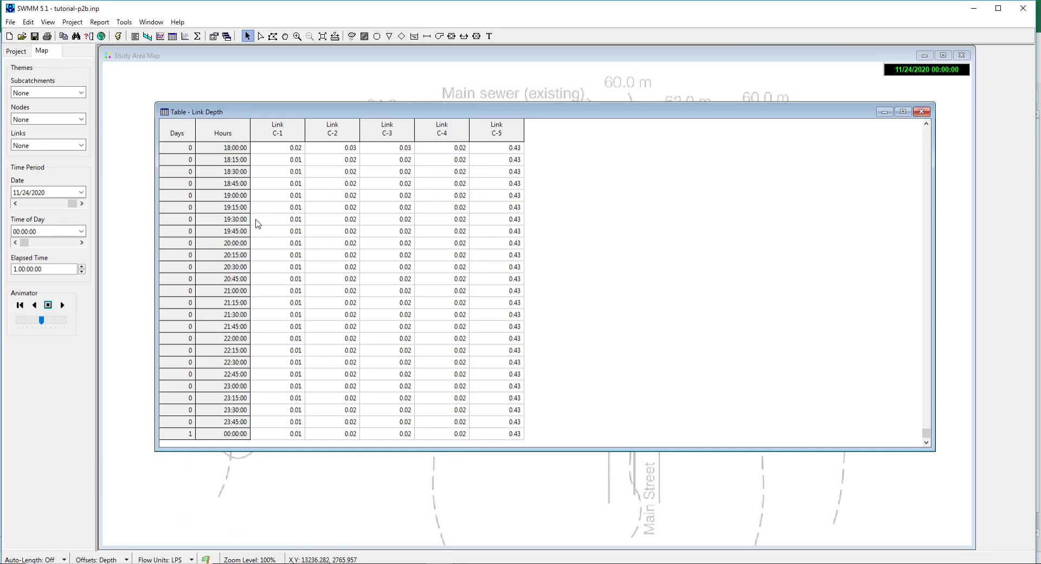
pyautogui.click(922, 112)
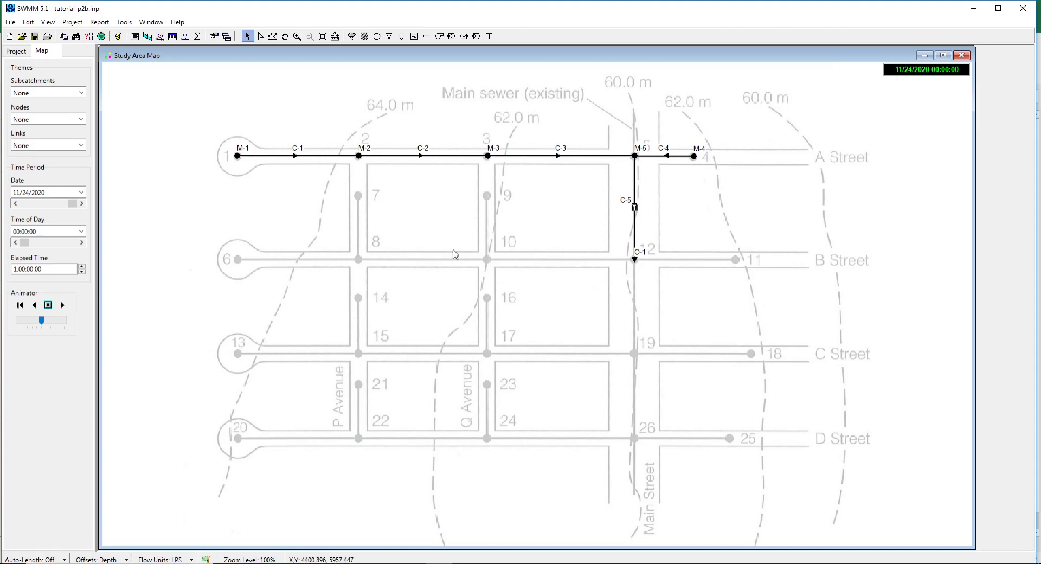
pyautogui.click(160, 36)
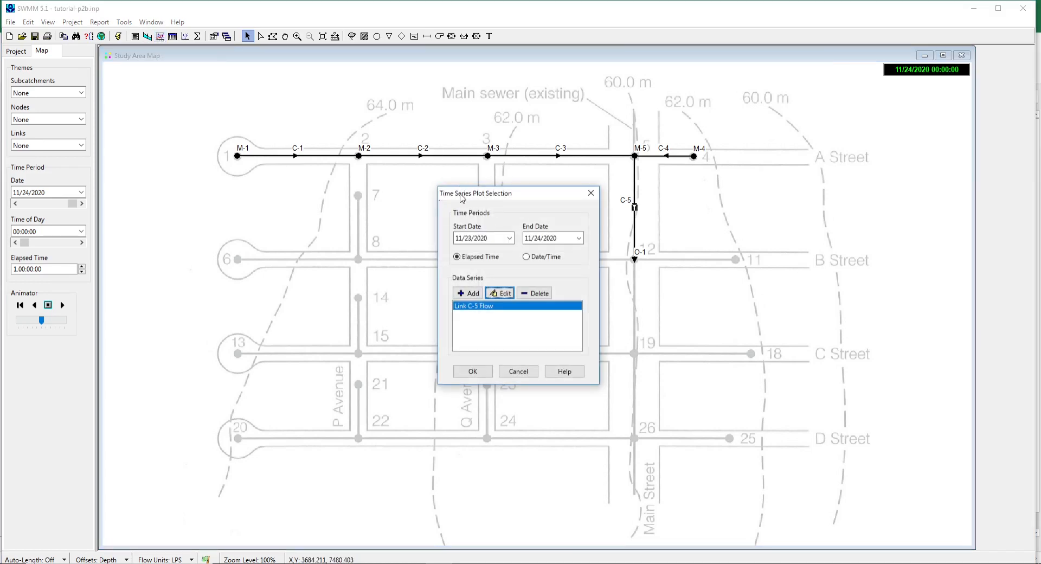
pyautogui.click(517, 373)
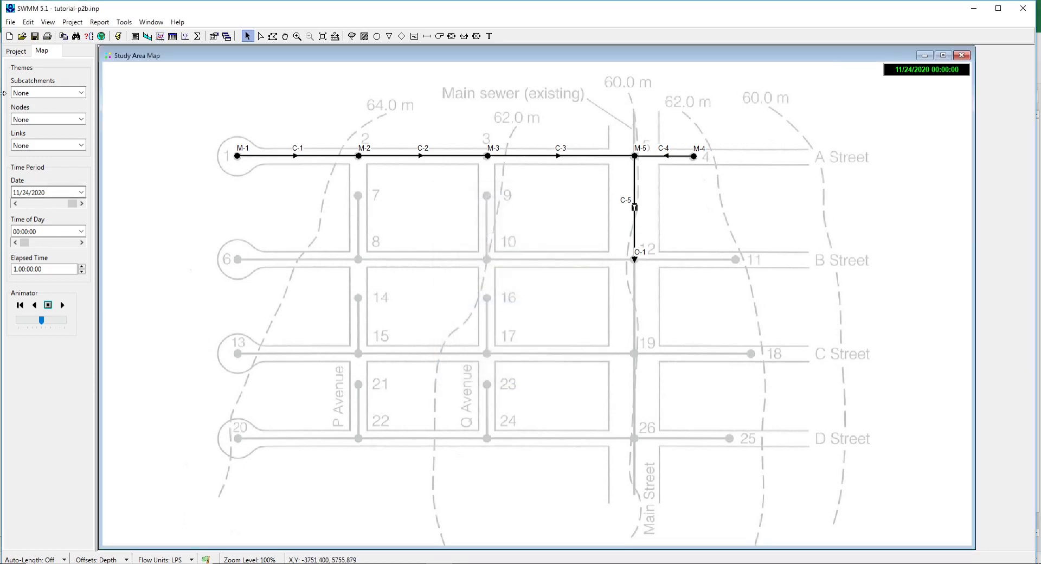